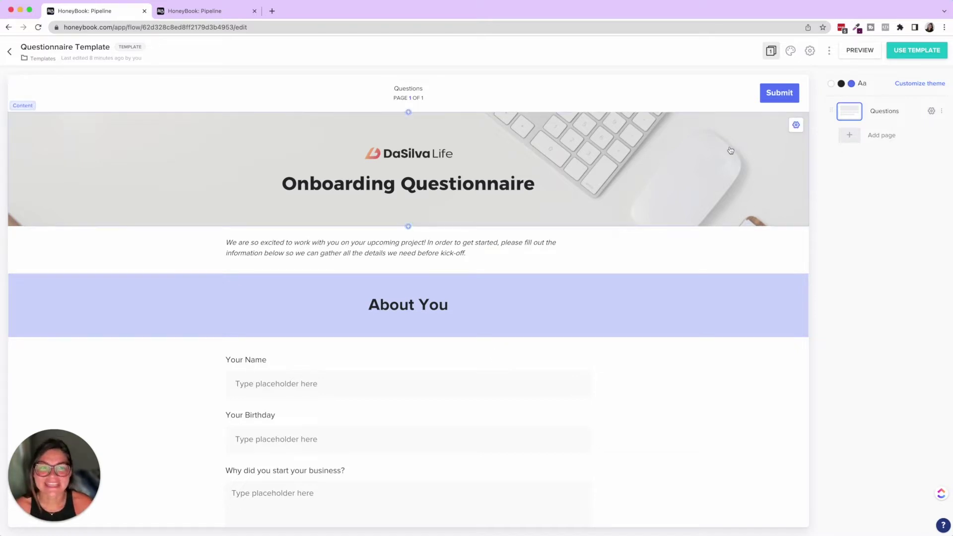
Lower the header banner's background opacity to 33.
click(571, 196)
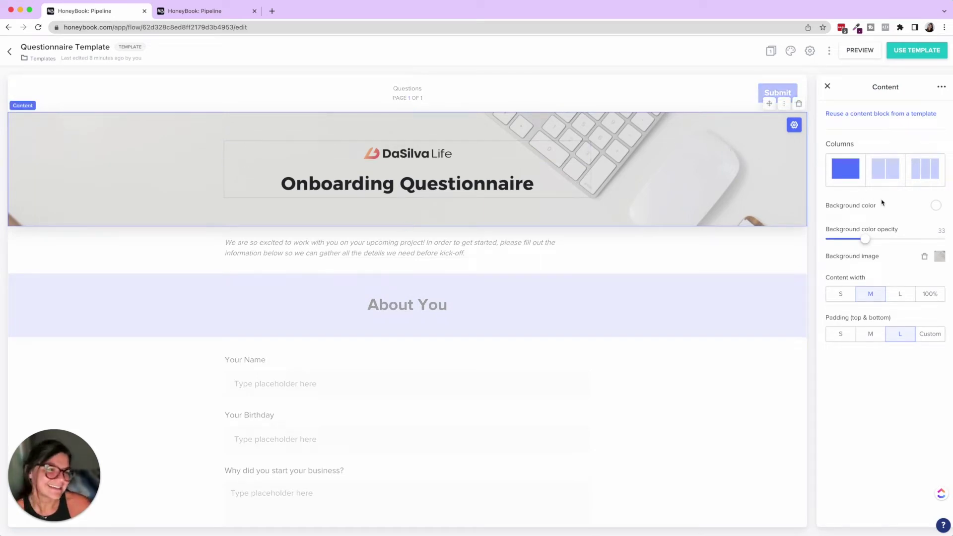
click(940, 257)
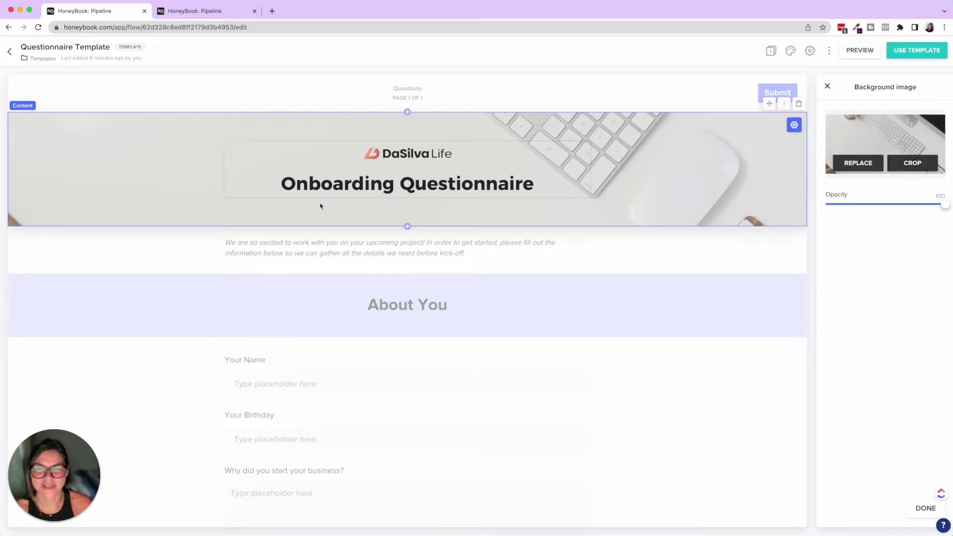
click(828, 87)
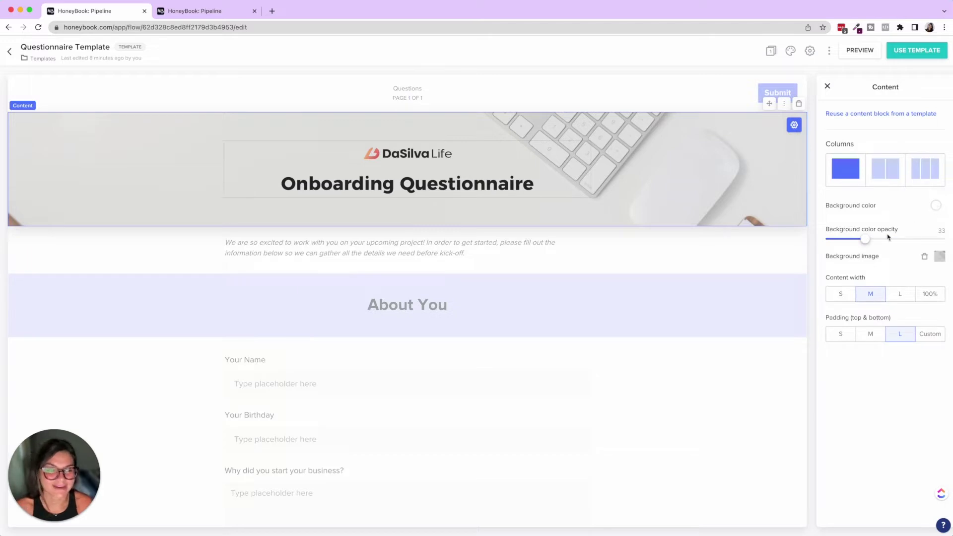
mouse_move(878, 240)
mouse_down()
mouse_move(933, 241)
mouse_move(826, 240)
mouse_move(949, 245)
mouse_move(851, 244)
mouse_move(868, 247)
mouse_up()
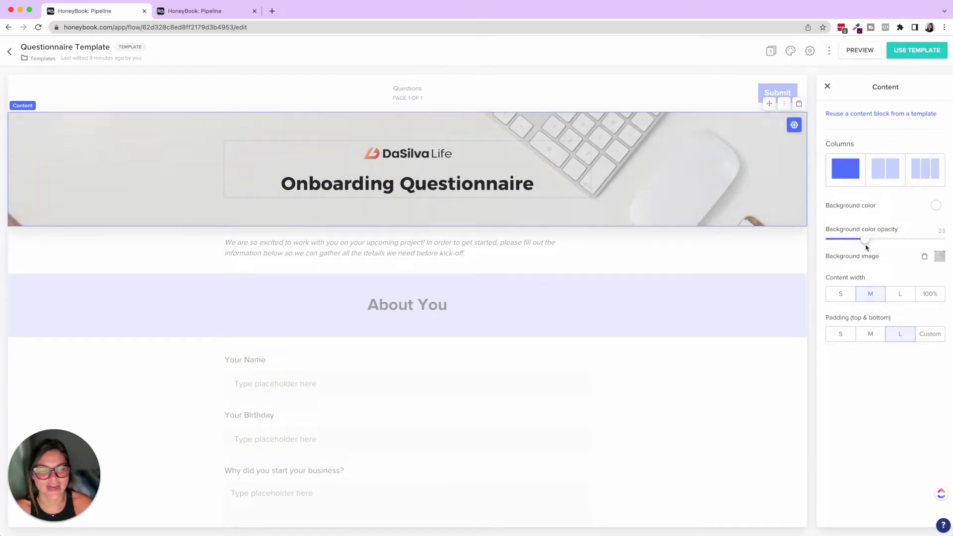
Try enlarging the DaSilva Life logo, then undo it back to its original size.
click(474, 157)
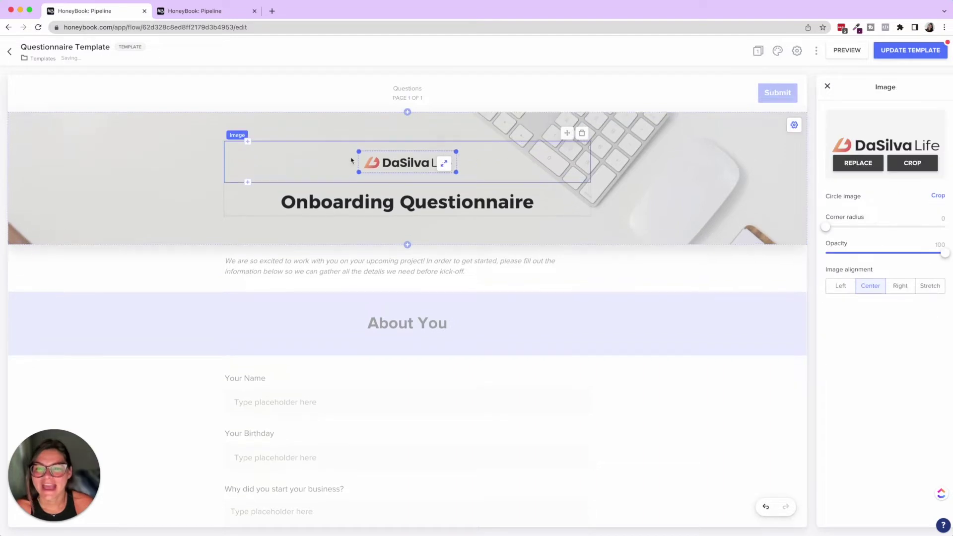
mouse_move(444, 163)
mouse_down()
mouse_move(625, 240)
mouse_move(497, 169)
mouse_move(442, 170)
mouse_up()
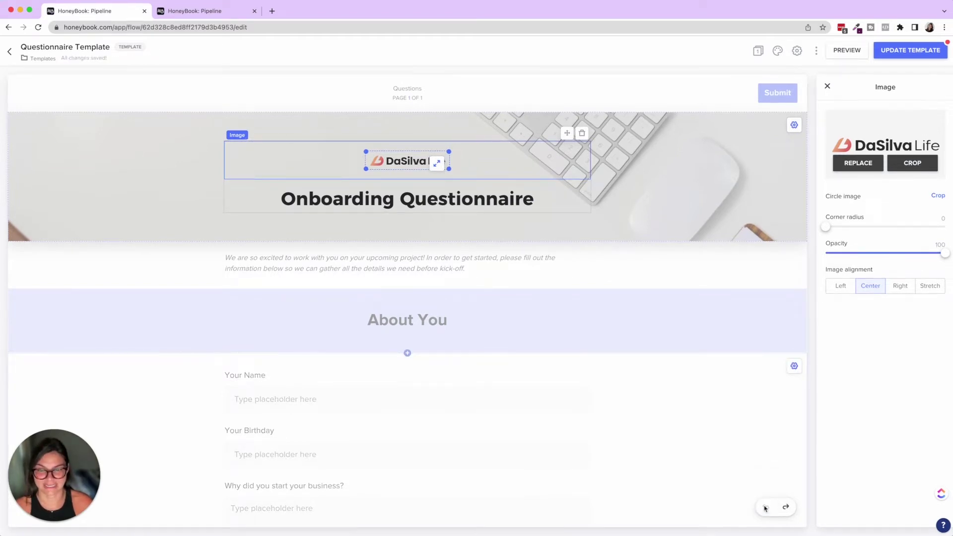
click(484, 207)
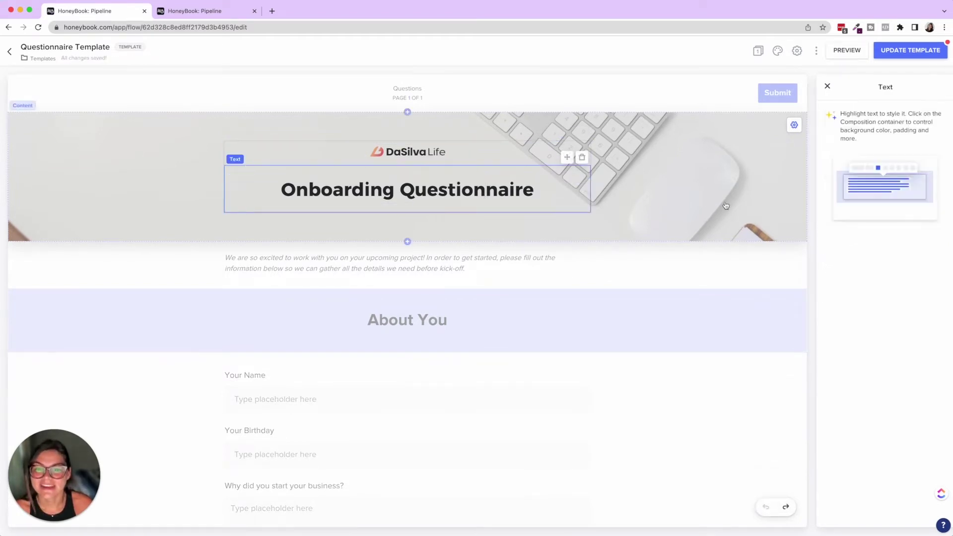
triple_click(462, 190)
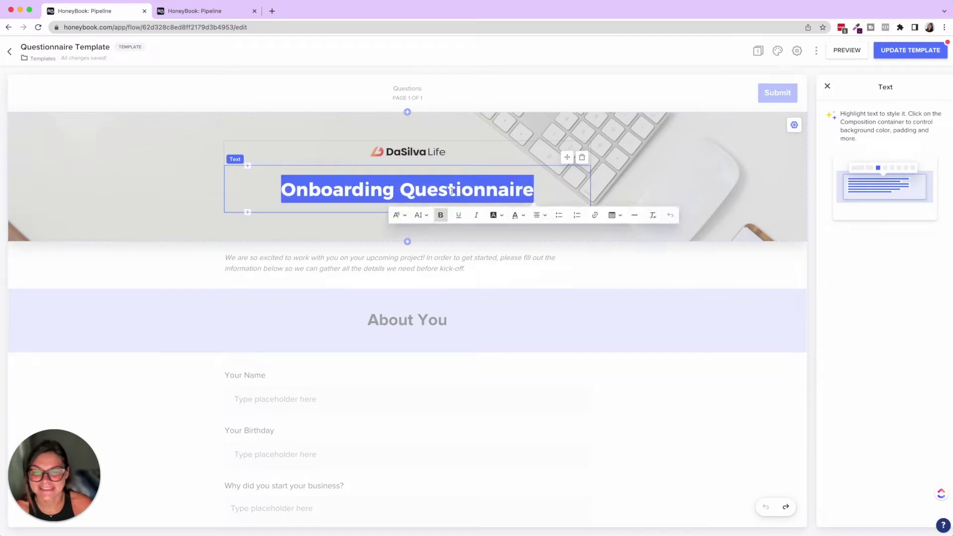
click(419, 215)
click(398, 215)
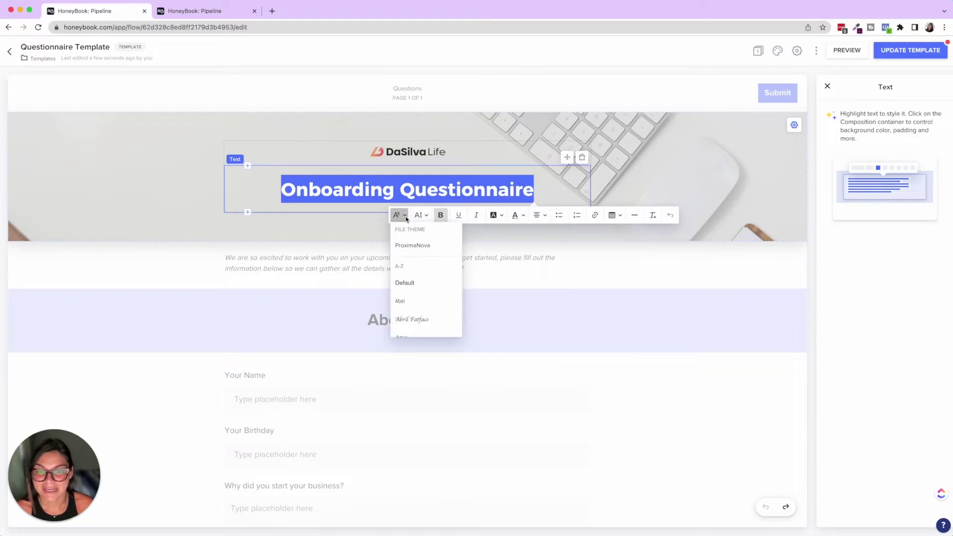
scroll(420, 283, down, 10)
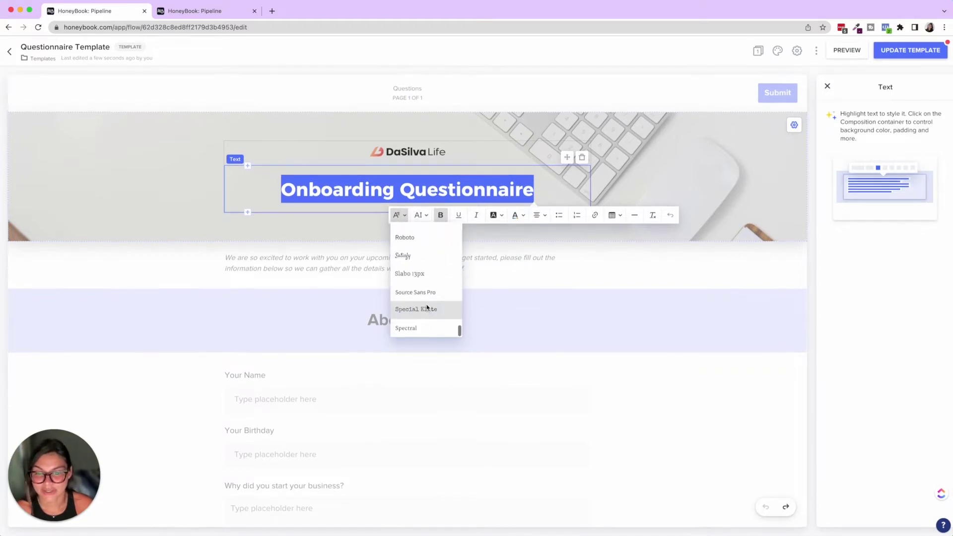
scroll(427, 308, up, 5)
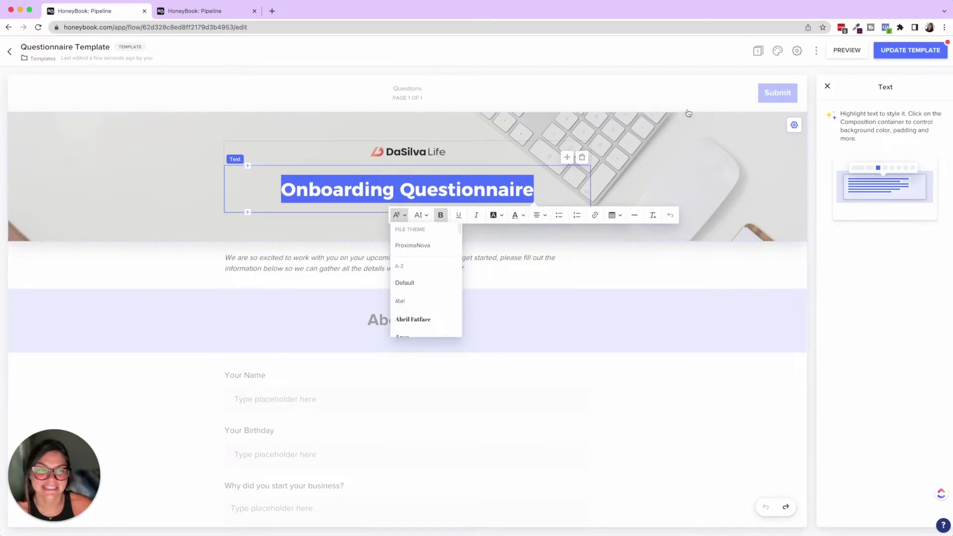
click(703, 150)
scroll(702, 151, down, 1)
click(778, 52)
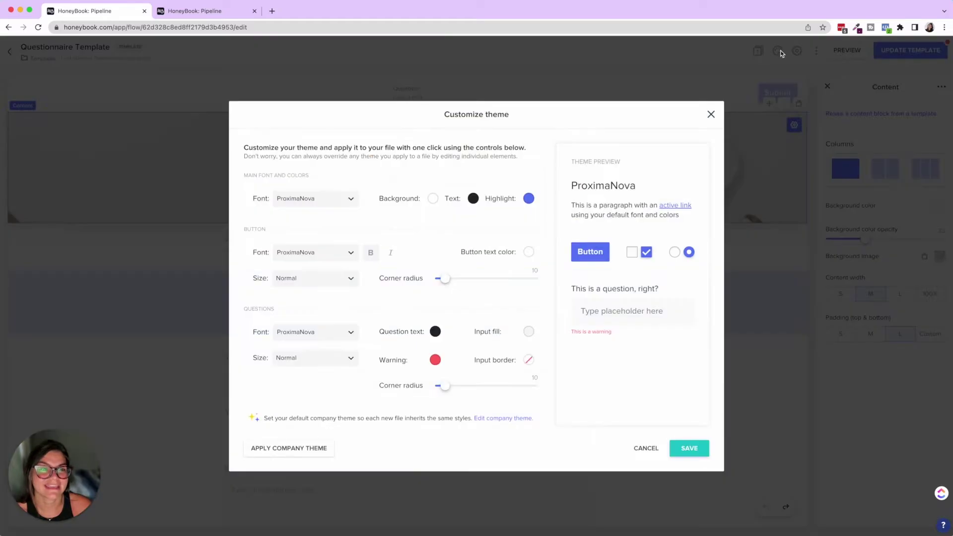
click(342, 206)
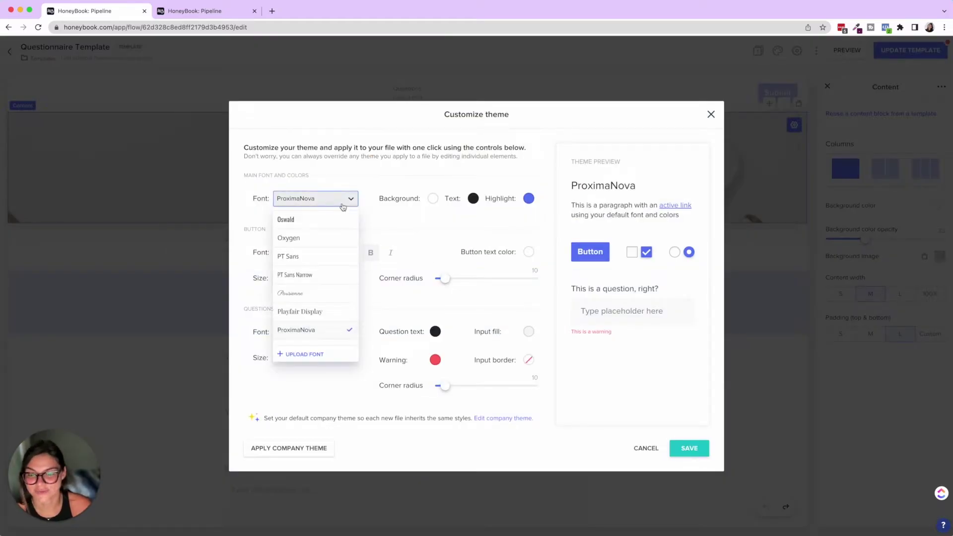
click(399, 190)
click(711, 115)
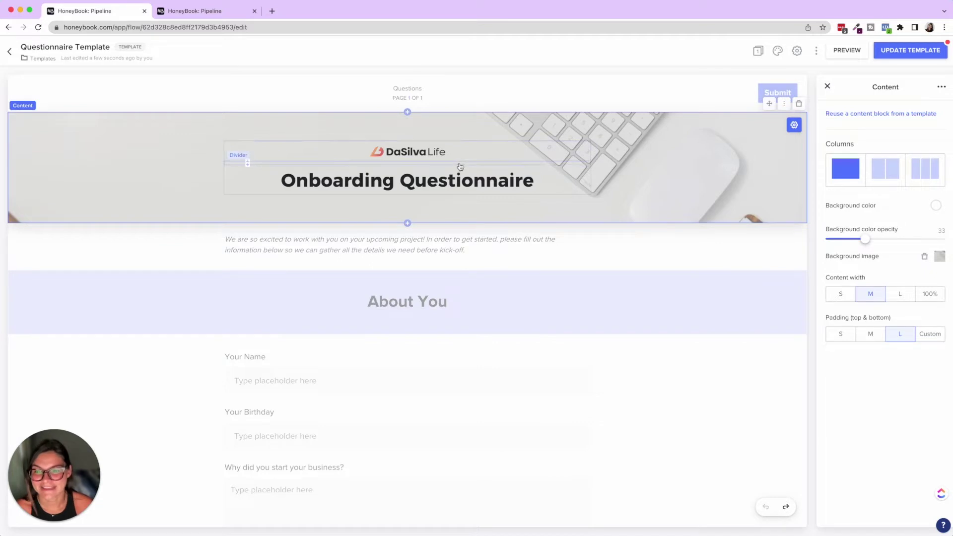
click(461, 168)
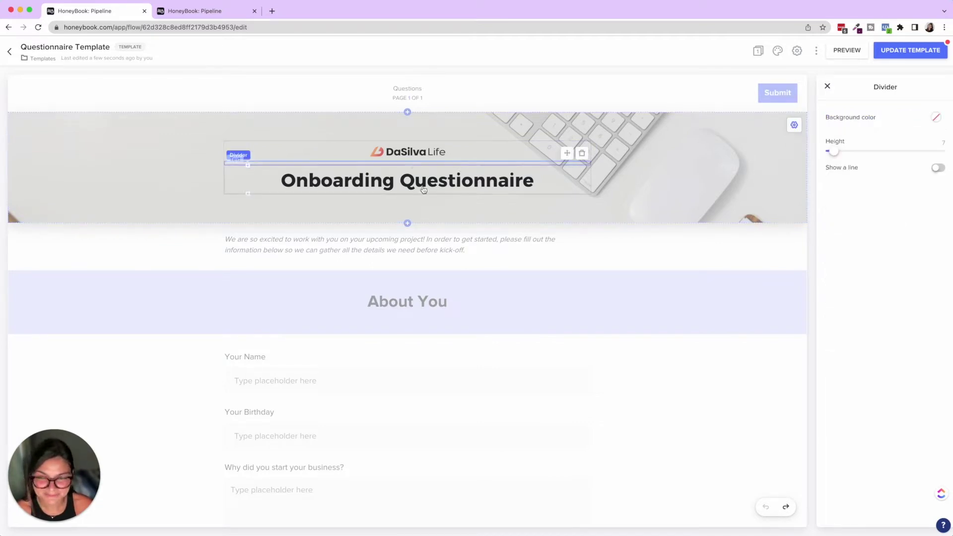
click(642, 167)
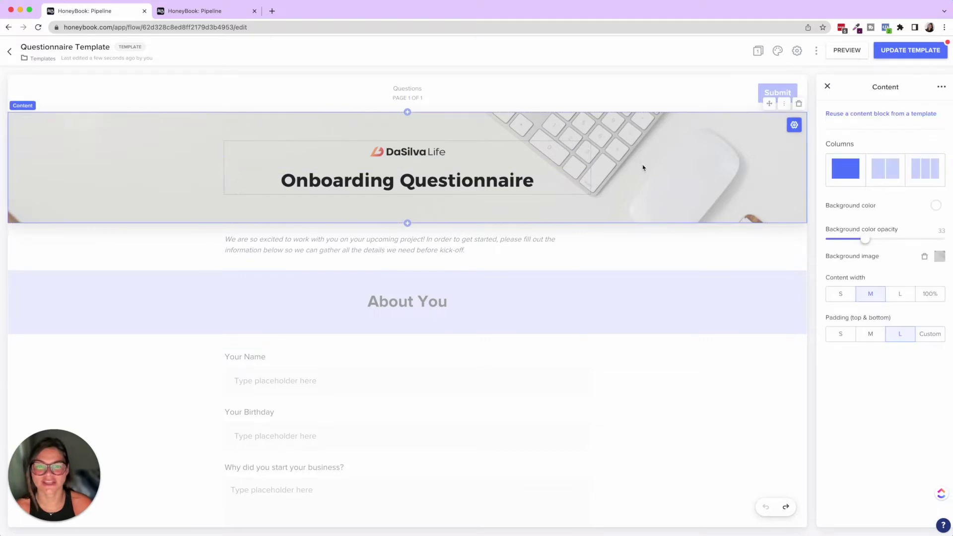
click(784, 105)
click(745, 155)
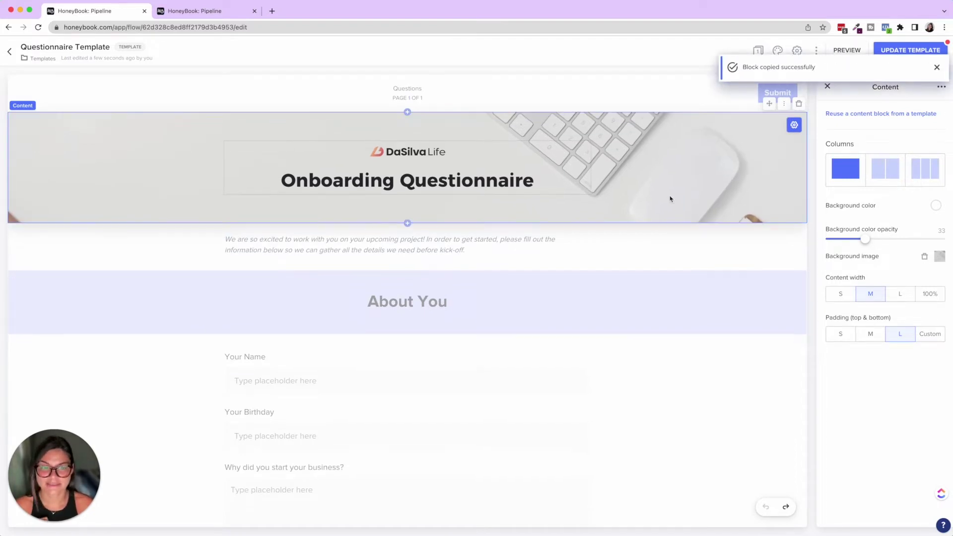
key(super+v)
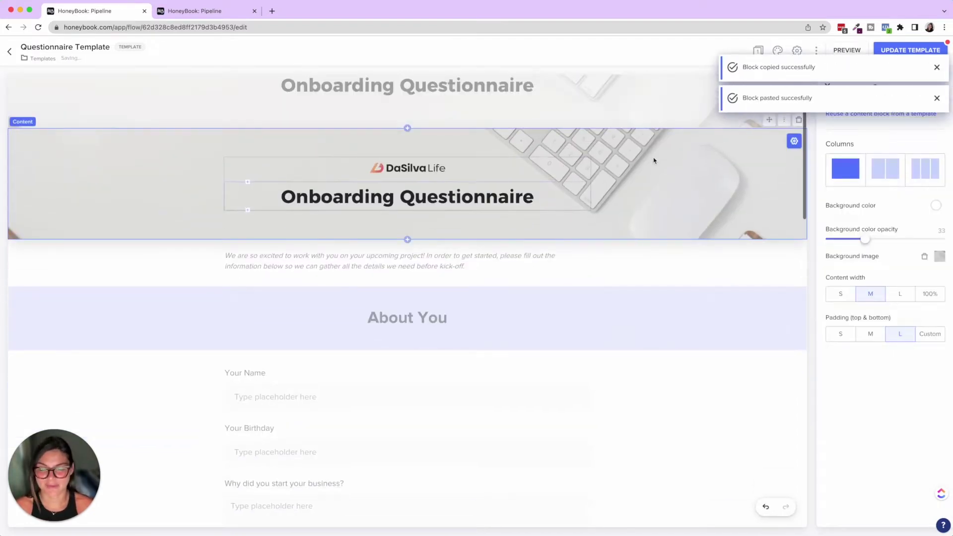
drag(771, 119, 475, 350)
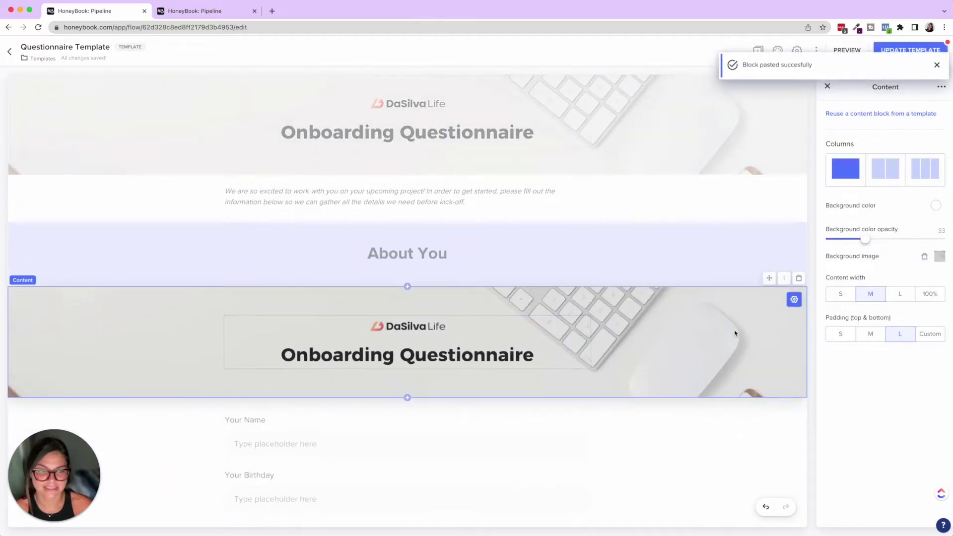
click(783, 278)
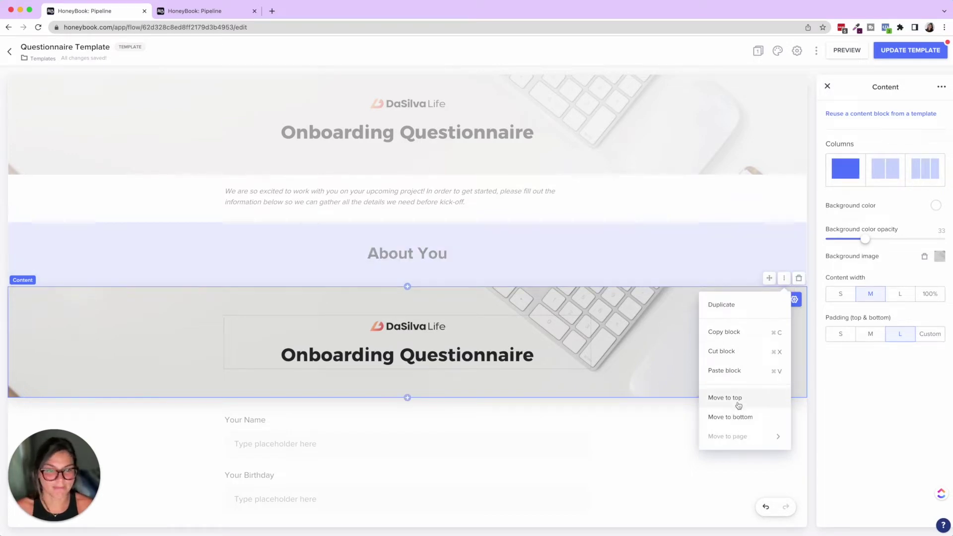
click(737, 400)
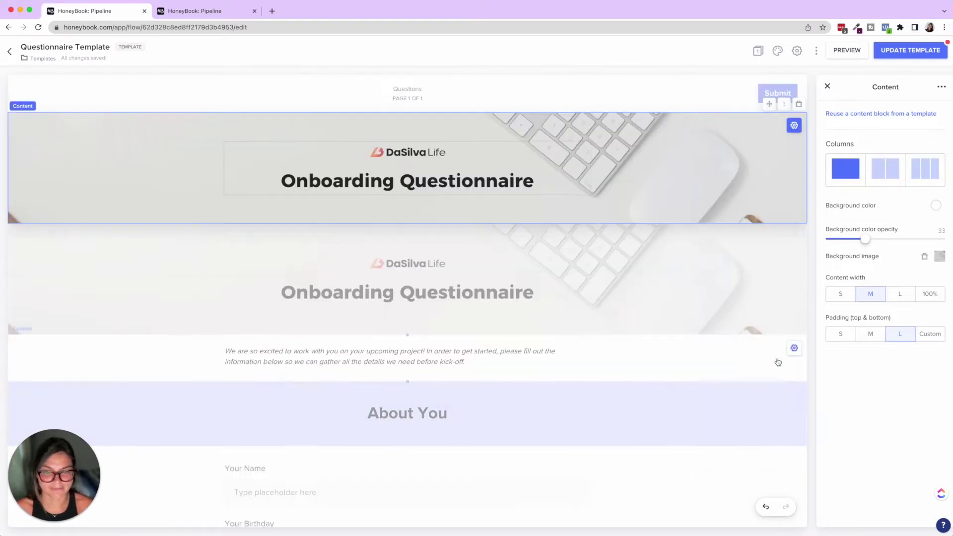
click(799, 104)
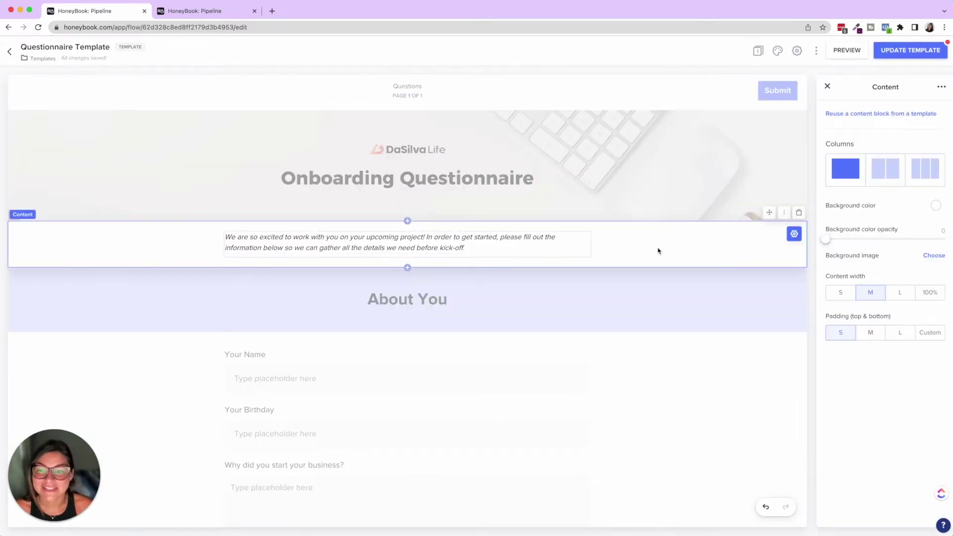
Open the block picker below the intro text and add a Text block.
click(407, 269)
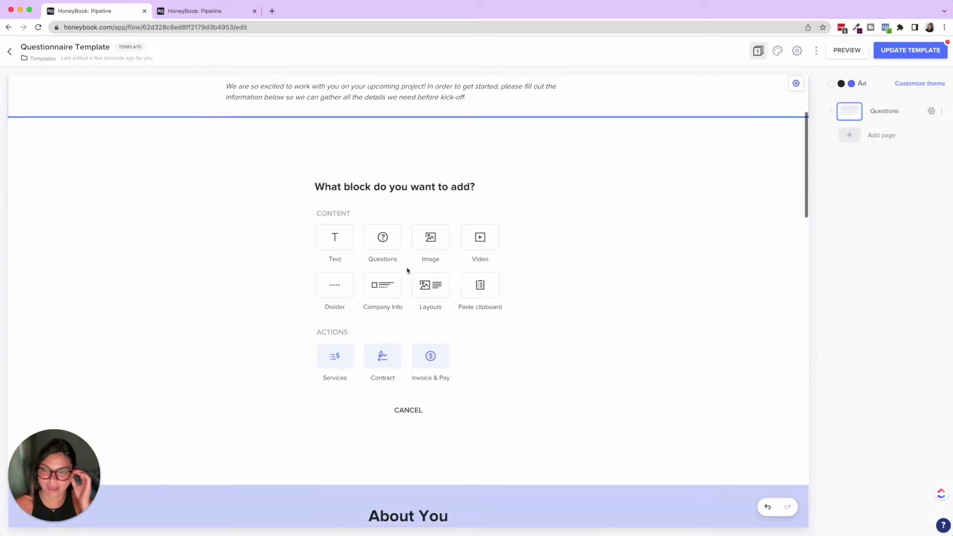
scroll(347, 251, down, 1)
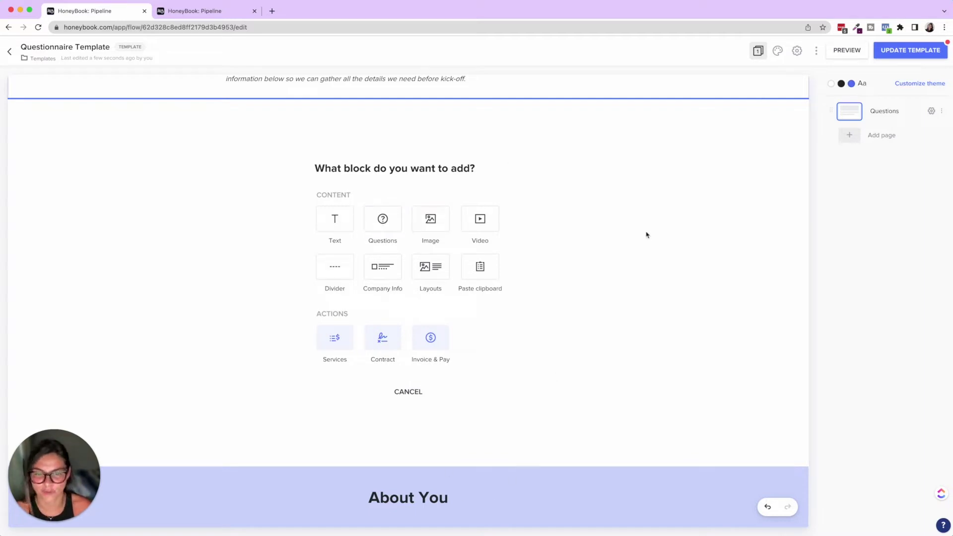
scroll(649, 223, up, 4)
scroll(726, 418, down, 3)
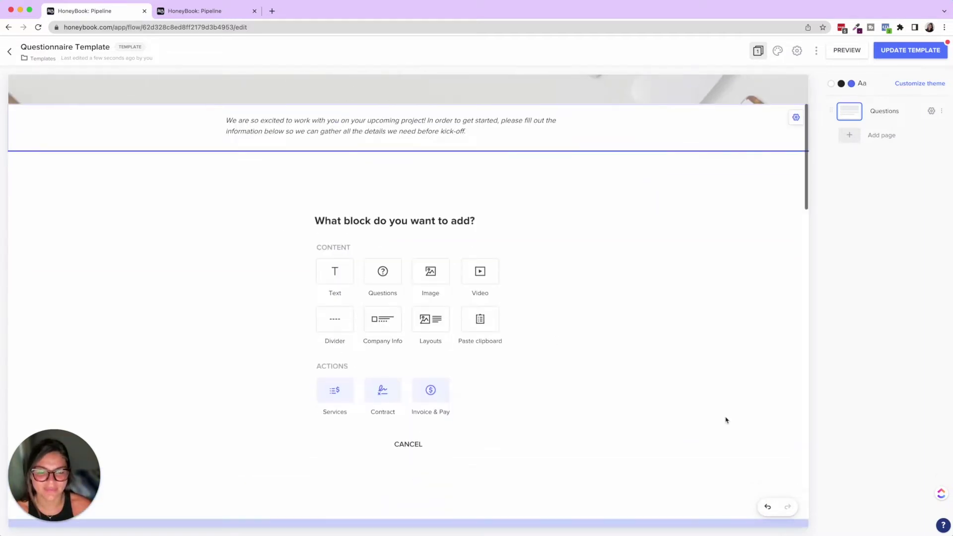
scroll(717, 516, down, 3)
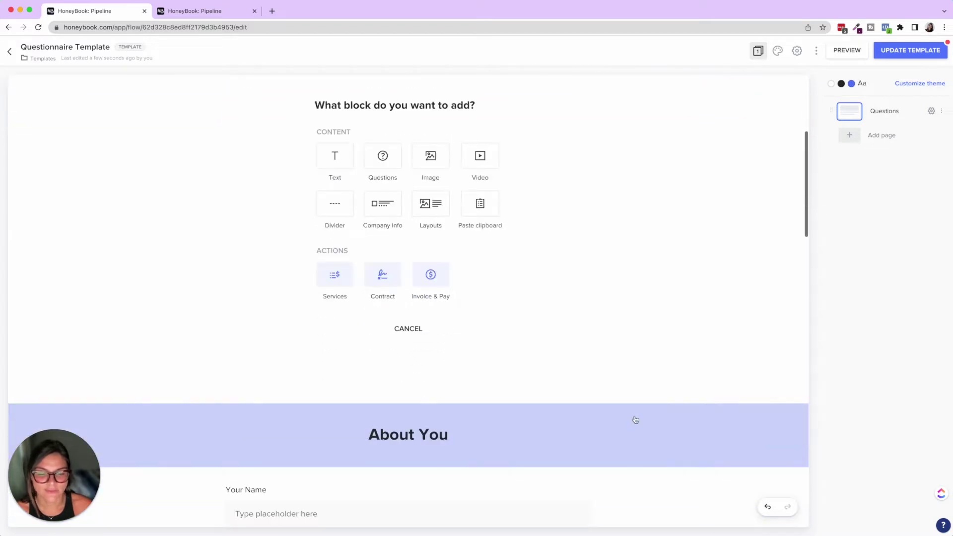
scroll(602, 430, up, 5)
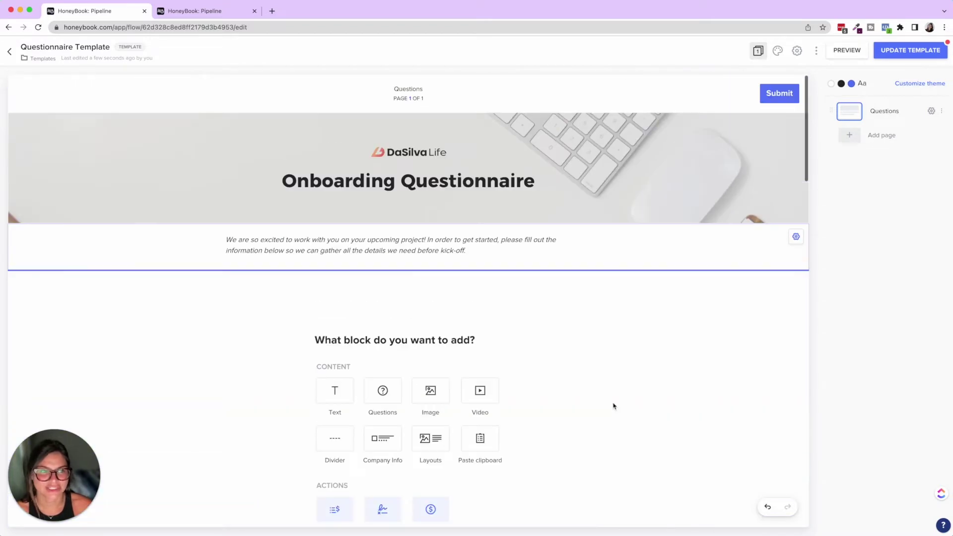
click(340, 392)
Delete the placeholder title block and select the About You header container.
click(749, 261)
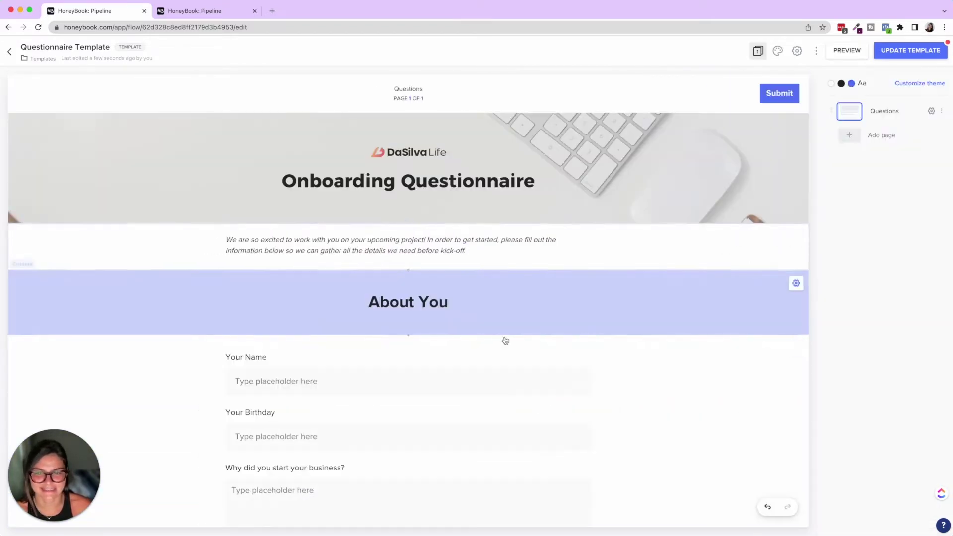
click(557, 297)
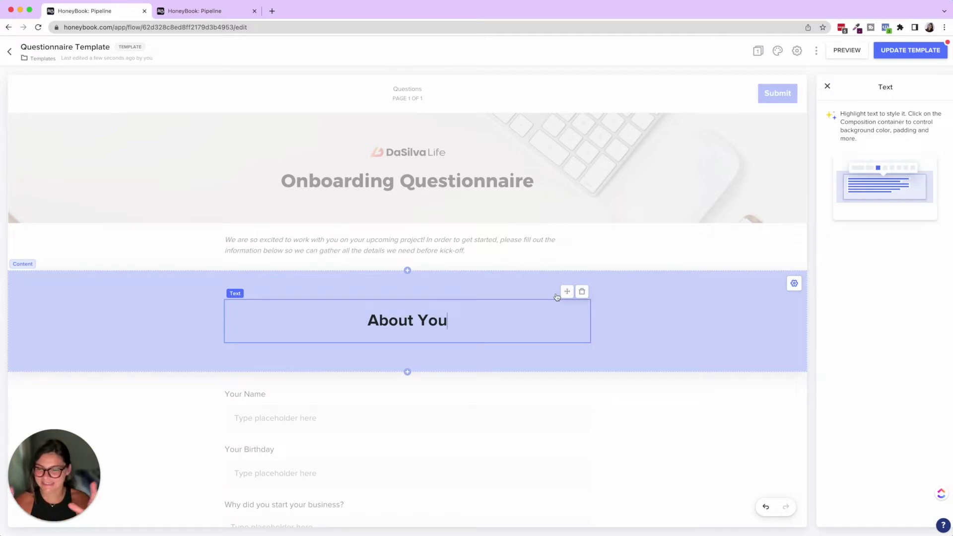
scroll(557, 297, down, 15)
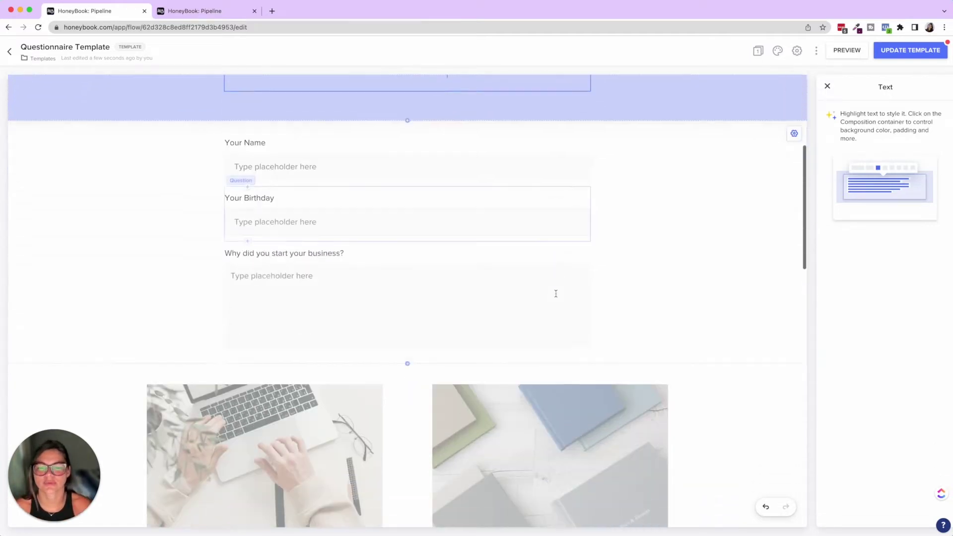
scroll(506, 196, up, 15)
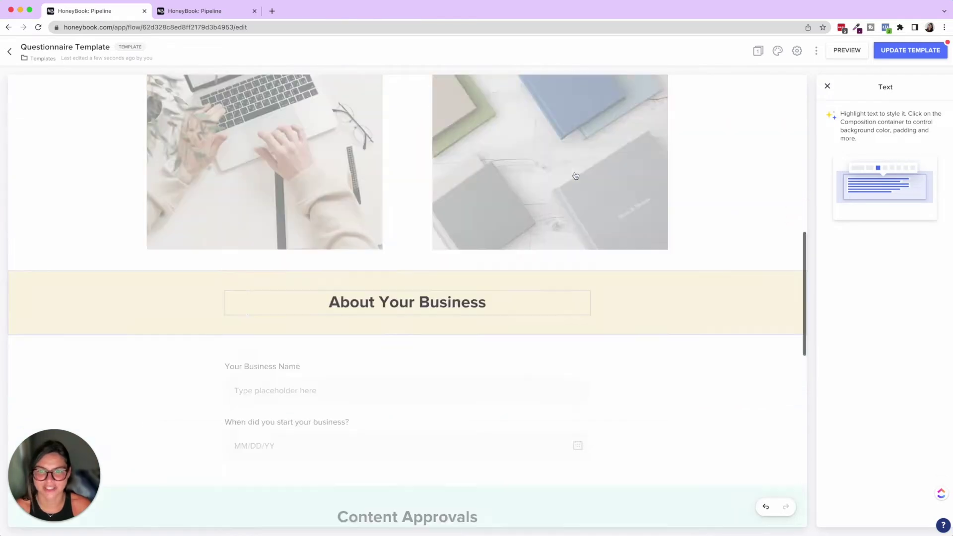
click(668, 267)
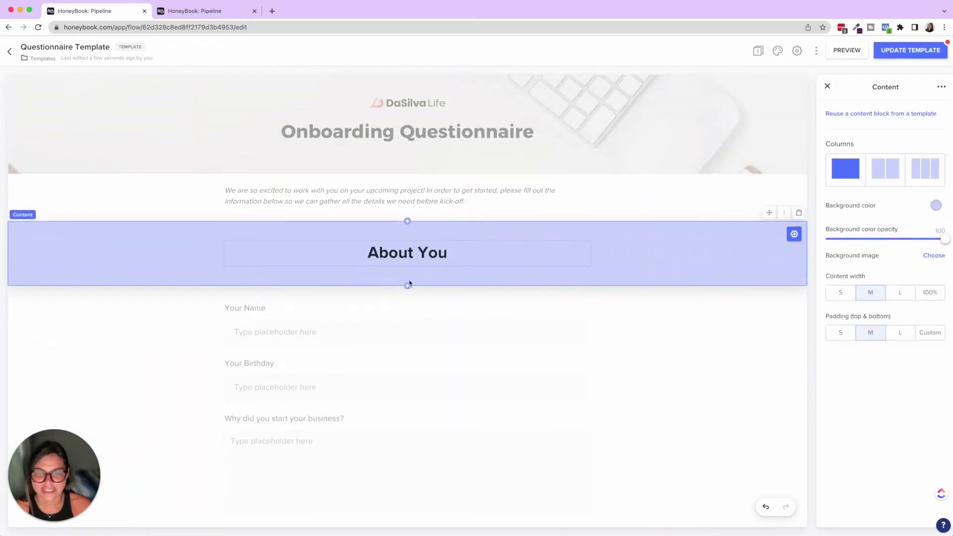
Add a title block below the header reading 'About You', sized Large and centred.
click(407, 283)
click(334, 241)
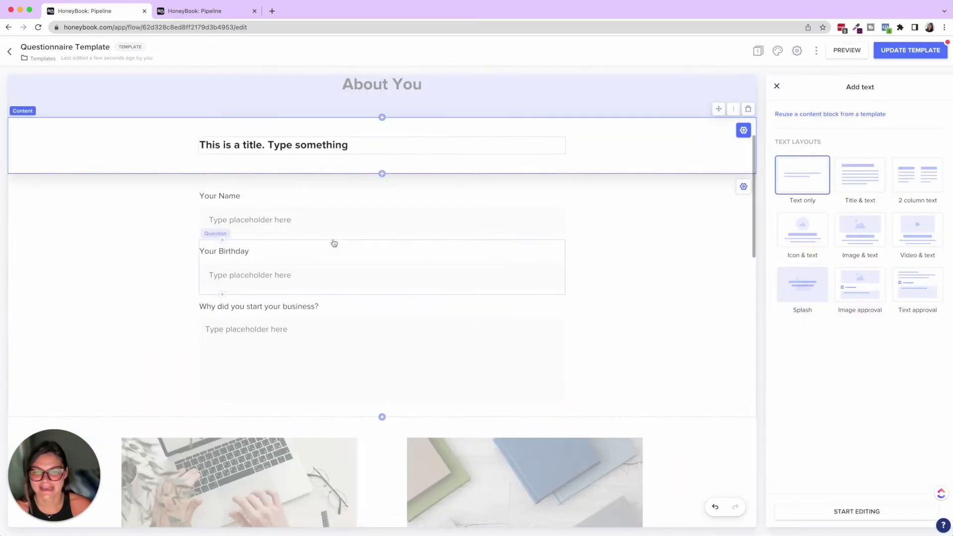
click(349, 147)
drag(373, 163, 225, 163)
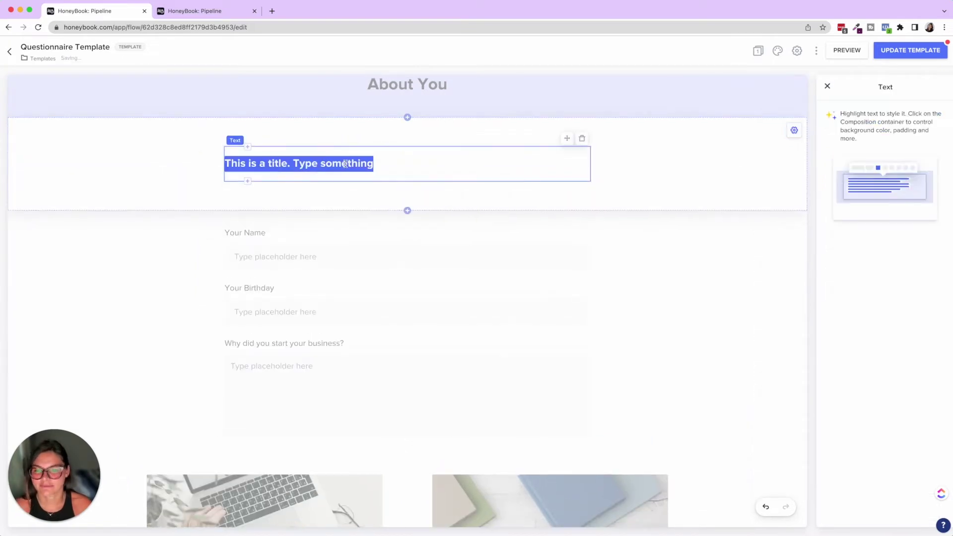
text(About You)
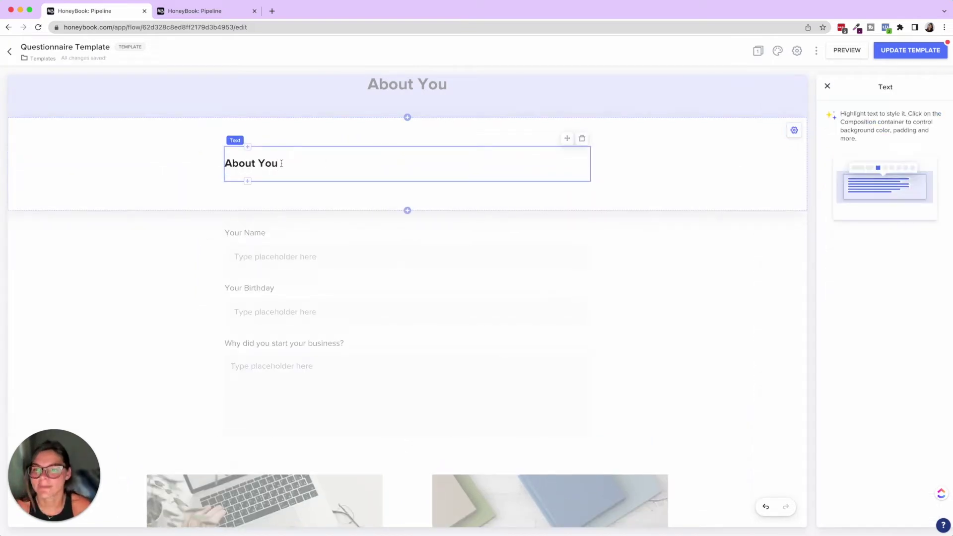
drag(282, 163, 223, 164)
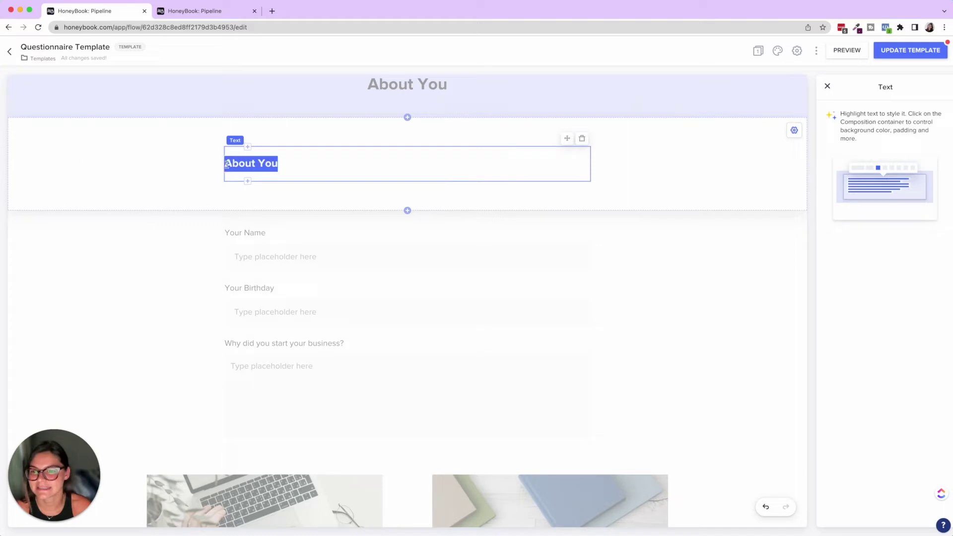
click(111, 144)
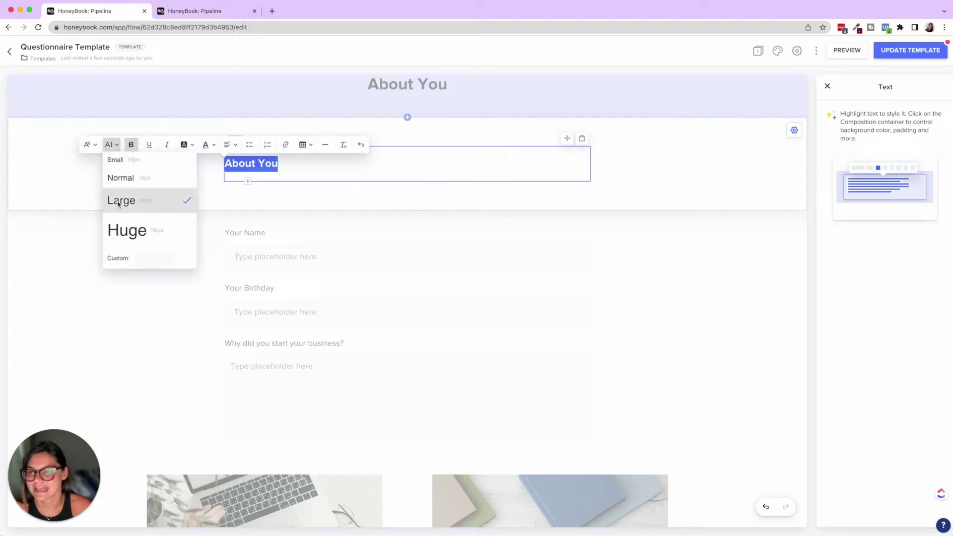
click(119, 201)
click(230, 145)
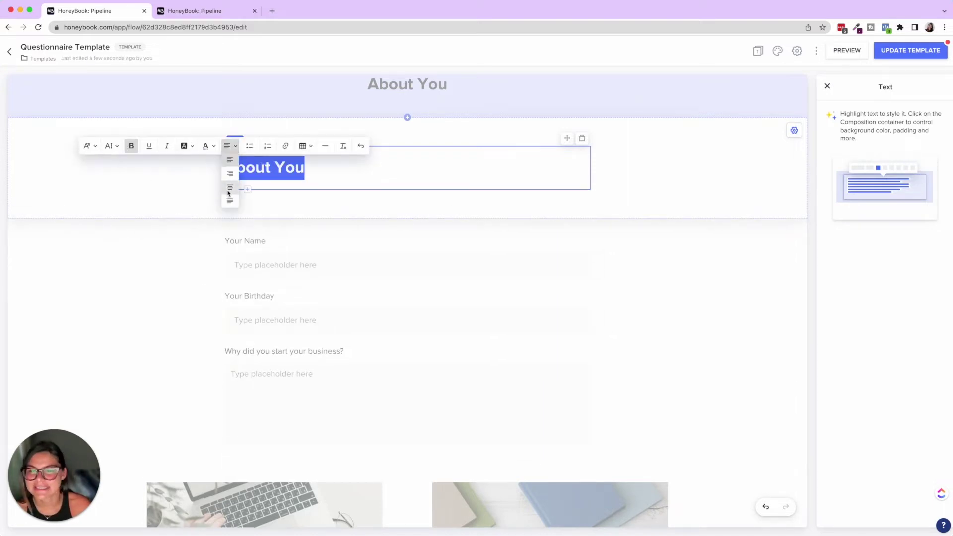
click(228, 190)
Give the new About You title block a bright blue #5E7DF7 background.
click(732, 162)
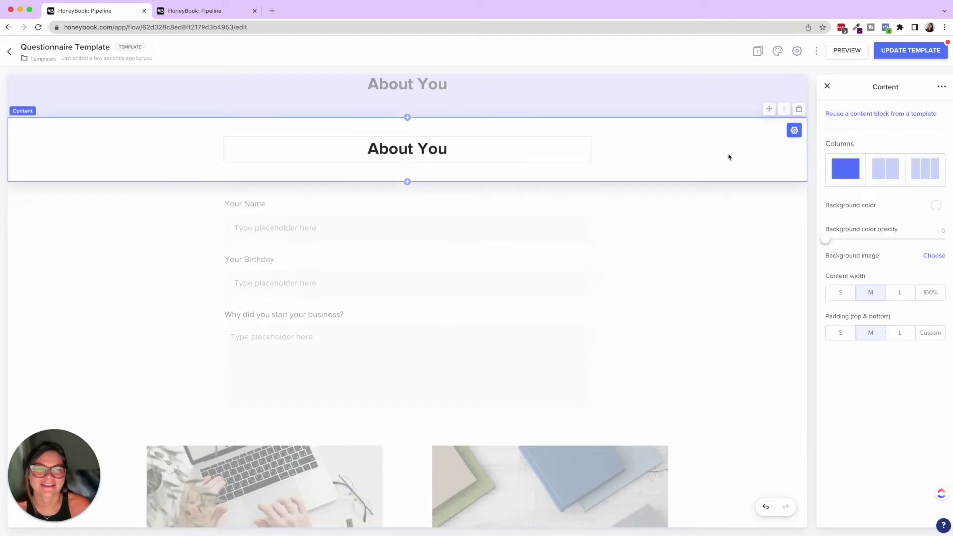
click(935, 205)
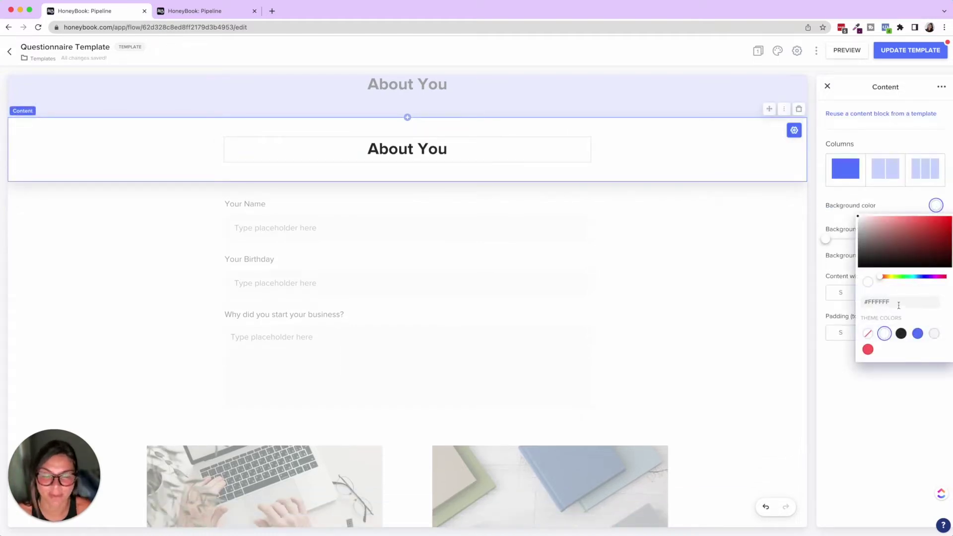
text(#CFD8FD)
key(Return)
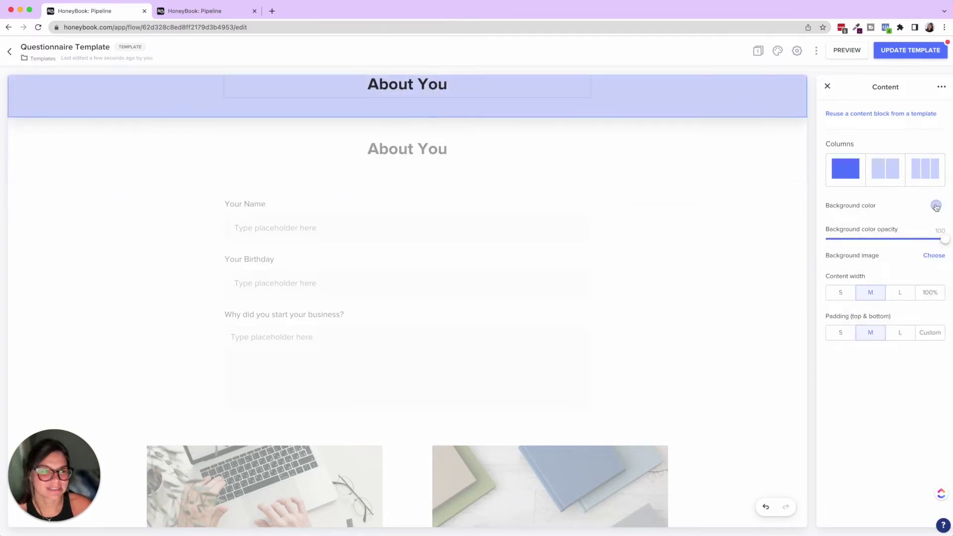
click(936, 205)
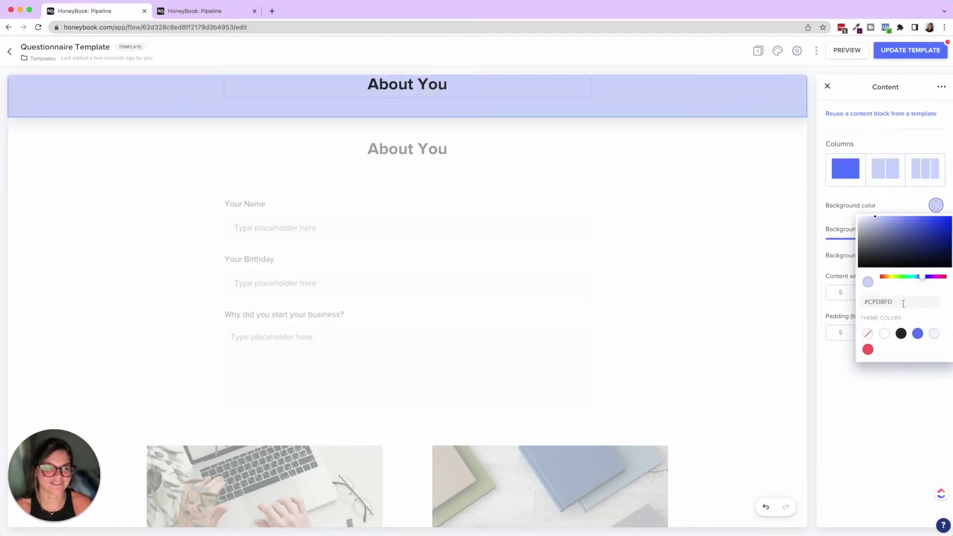
click(712, 151)
click(939, 210)
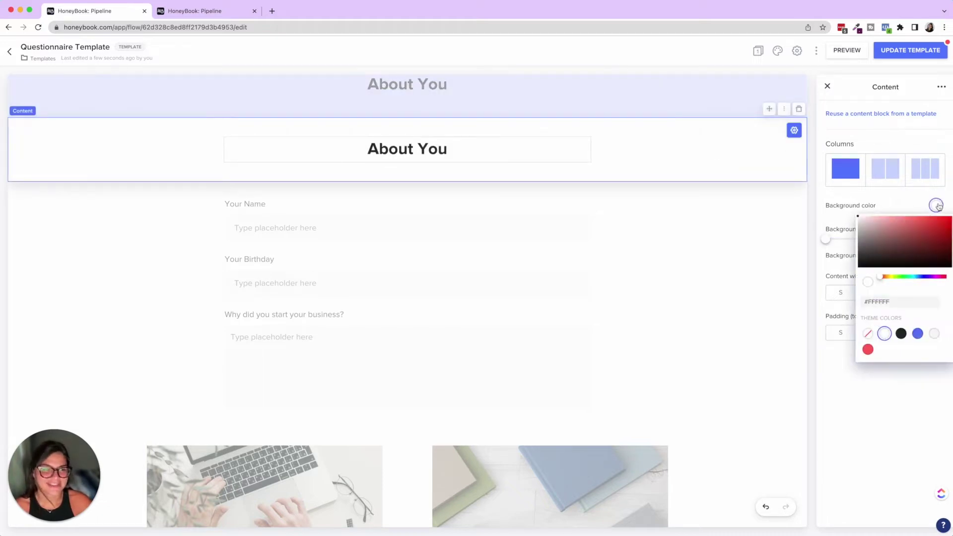
click(918, 334)
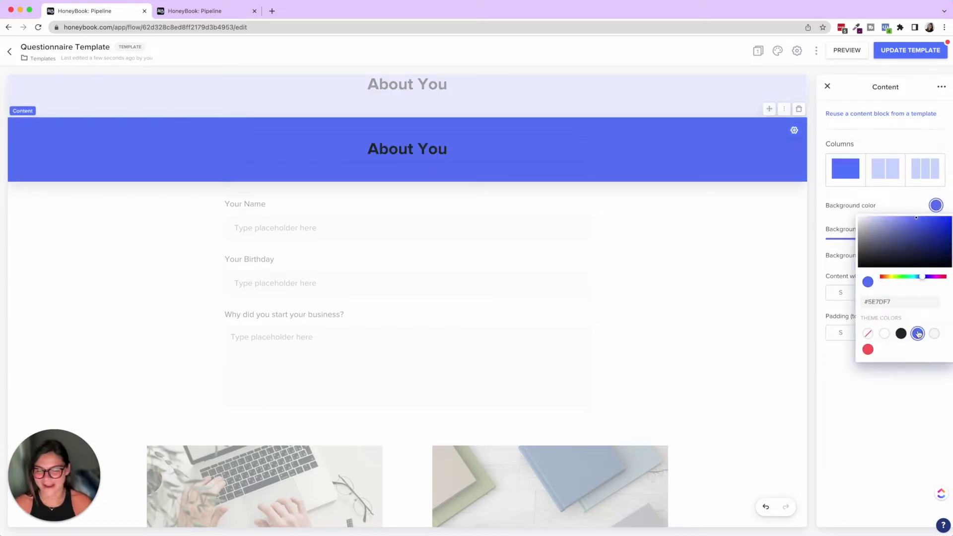
Delete the blue duplicate About You block.
click(784, 109)
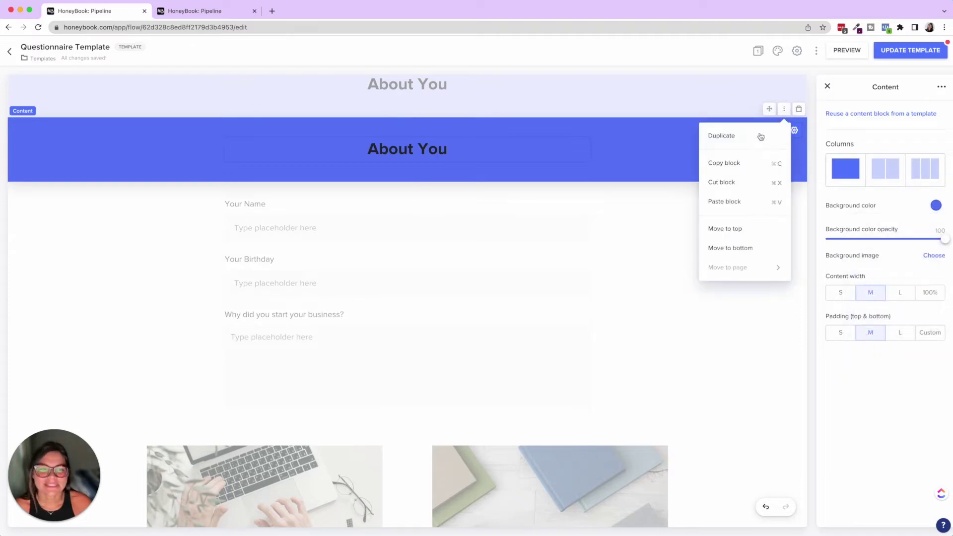
click(688, 135)
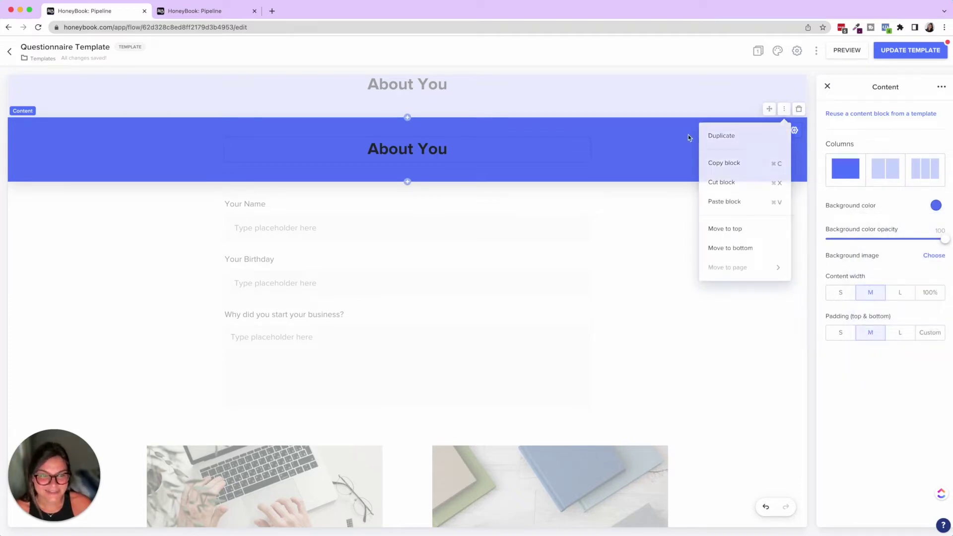
click(799, 110)
scroll(720, 285, up, 4)
Copy the About You header, move the copy down and retitle it 'About Your Business'.
click(719, 285)
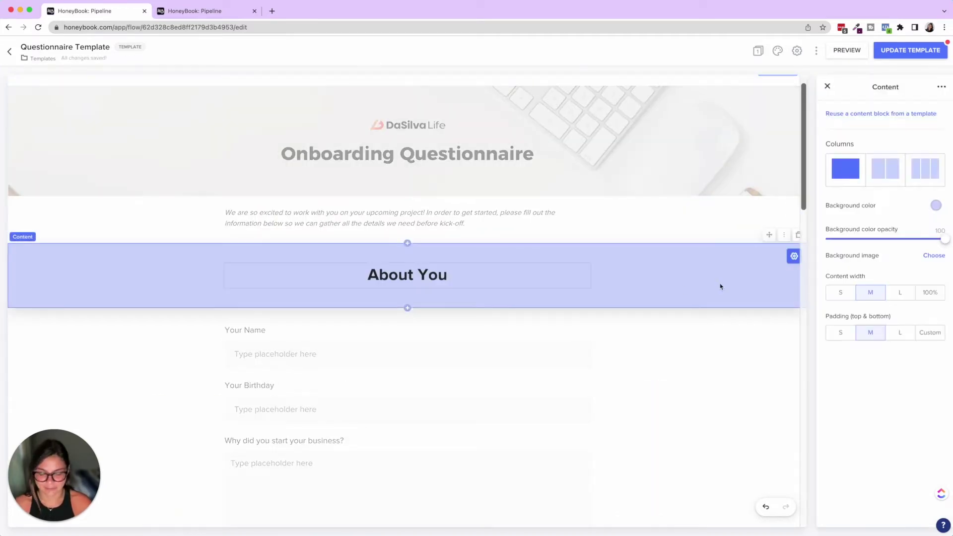
key(super+c)
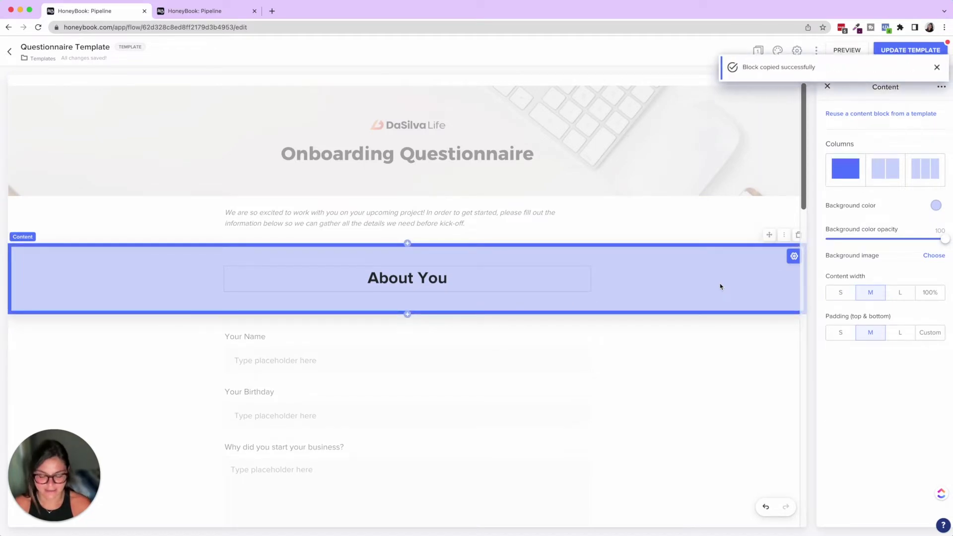
key(super+v)
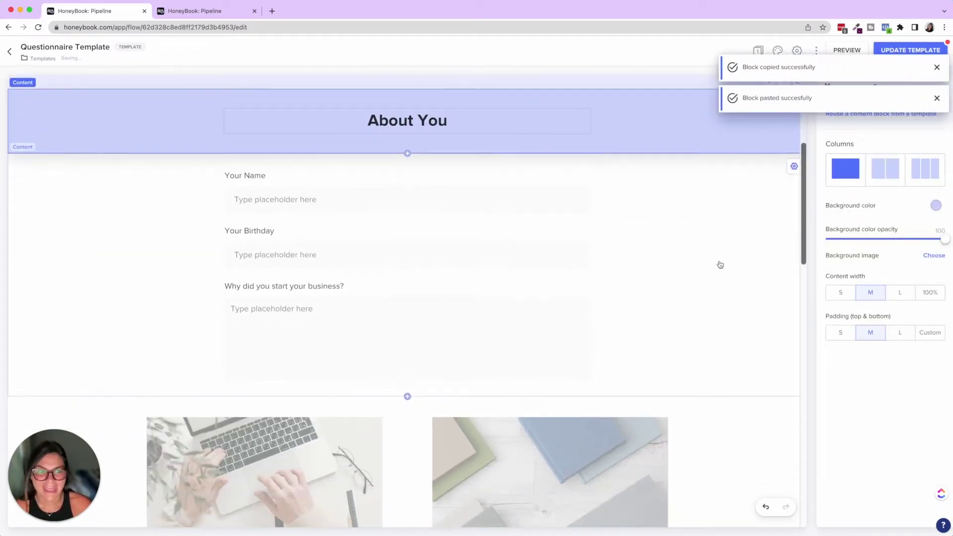
scroll(713, 136, up, 2)
drag(767, 166, 443, 362)
click(456, 354)
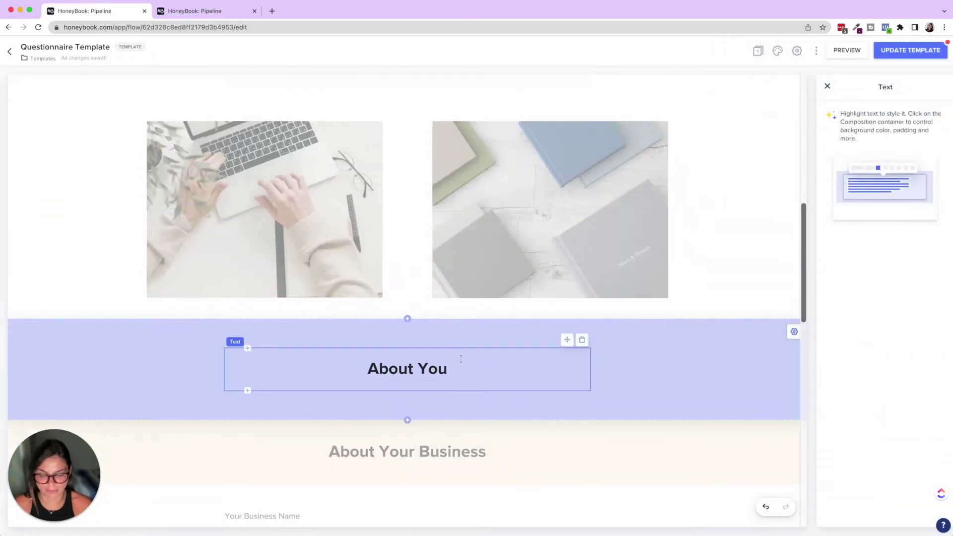
text(r Business)
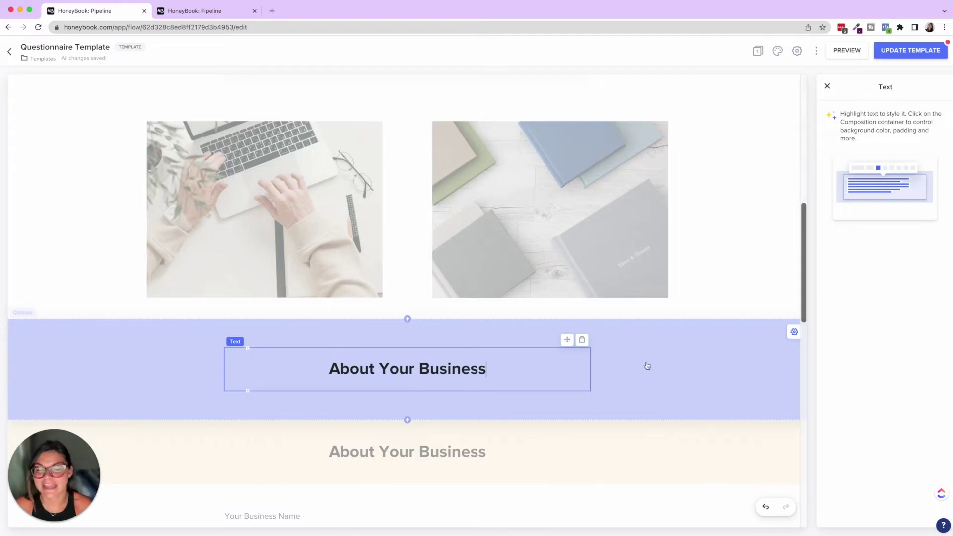
Check the copy's background colour, then delete the About Your Business block.
click(645, 365)
click(937, 206)
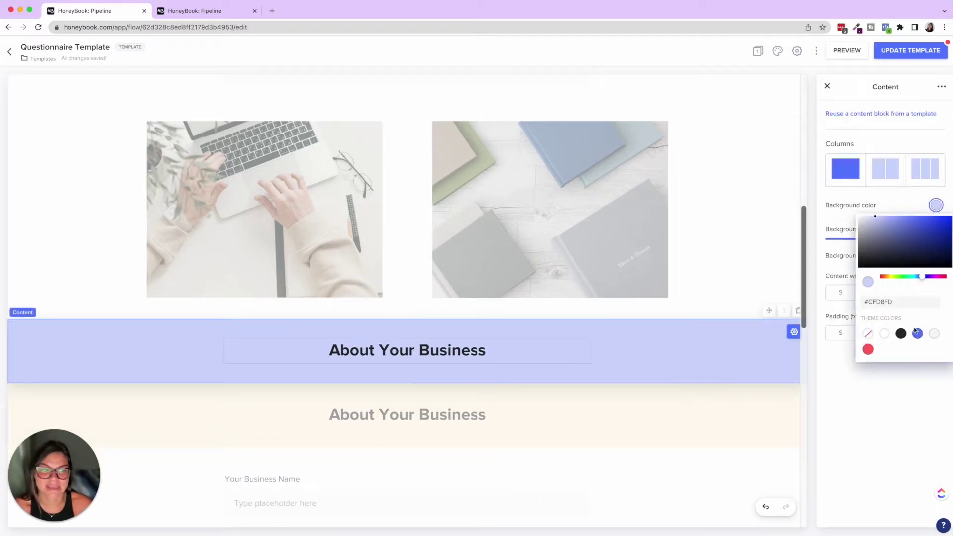
click(688, 360)
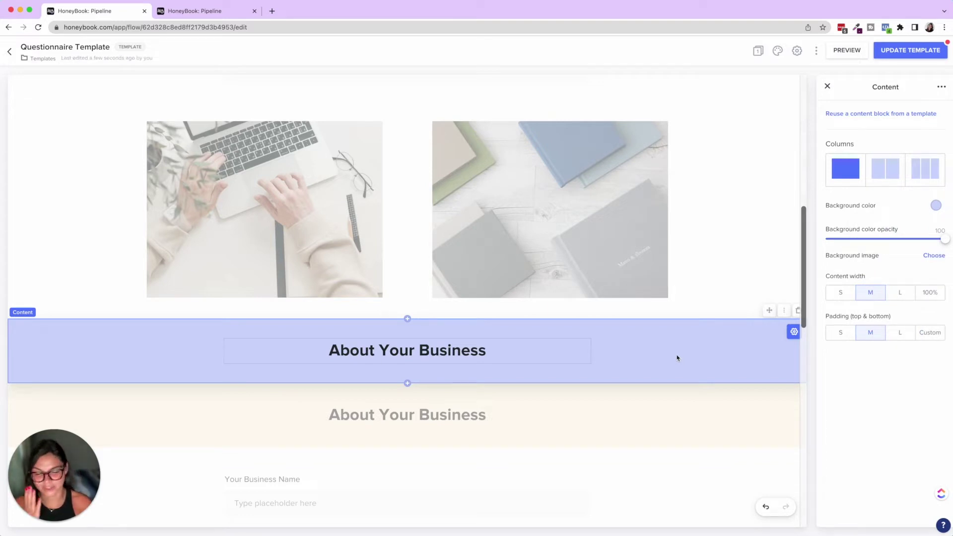
click(798, 312)
scroll(614, 269, up, 10)
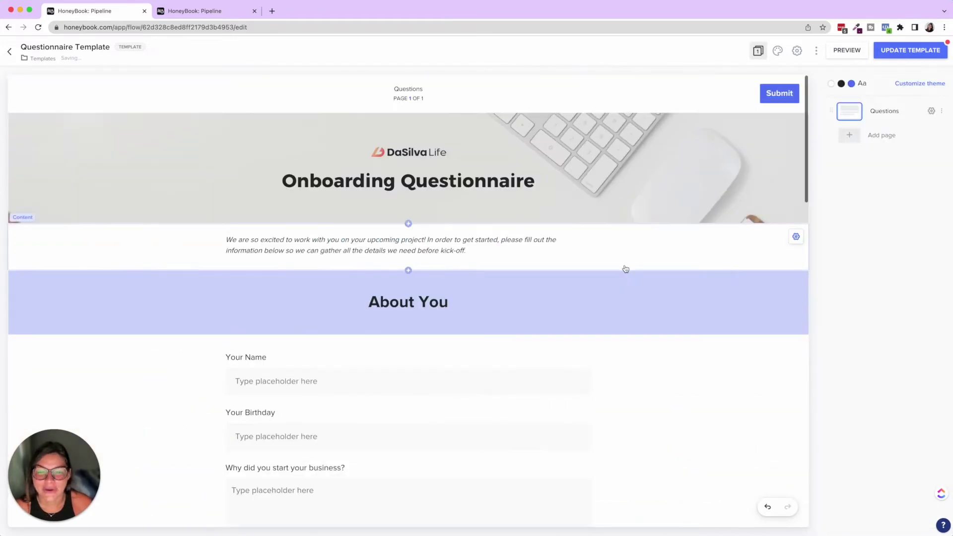
Add a new question below the business question.
scroll(613, 270, down, 3)
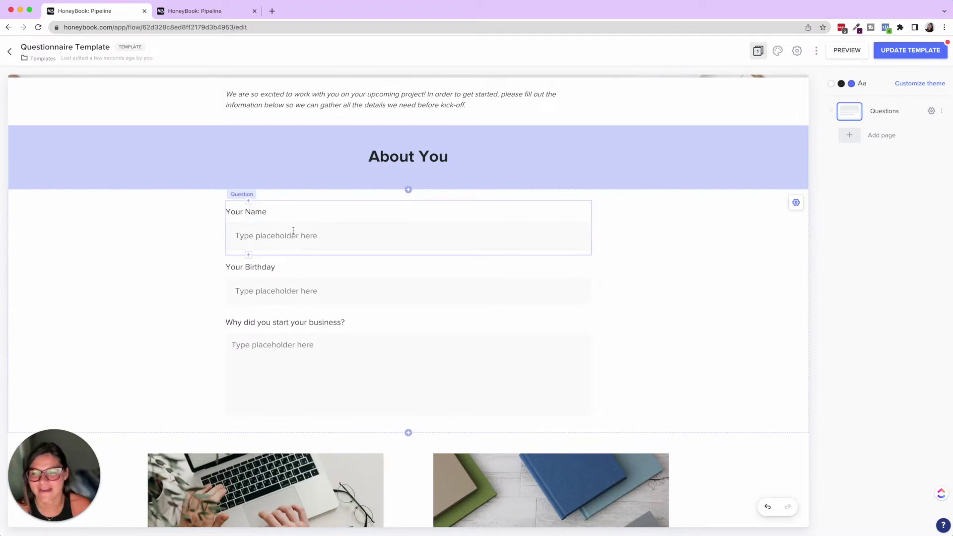
scroll(298, 248, up, 1)
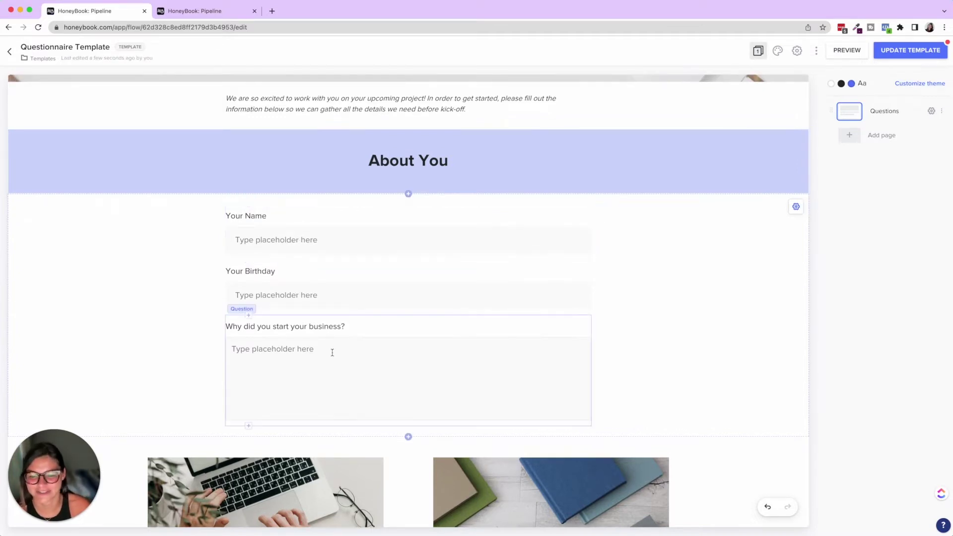
scroll(333, 353, down, 2)
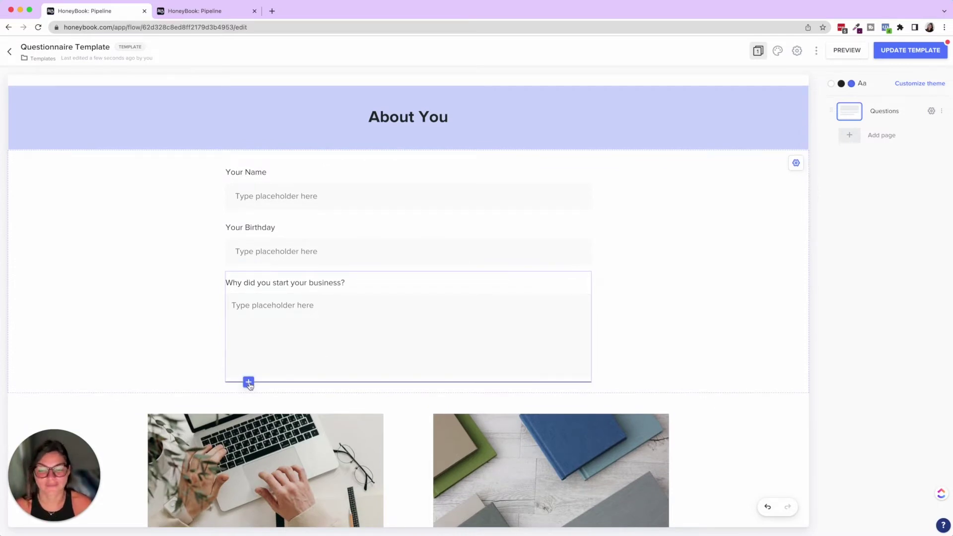
click(249, 383)
scroll(249, 446, up, 1)
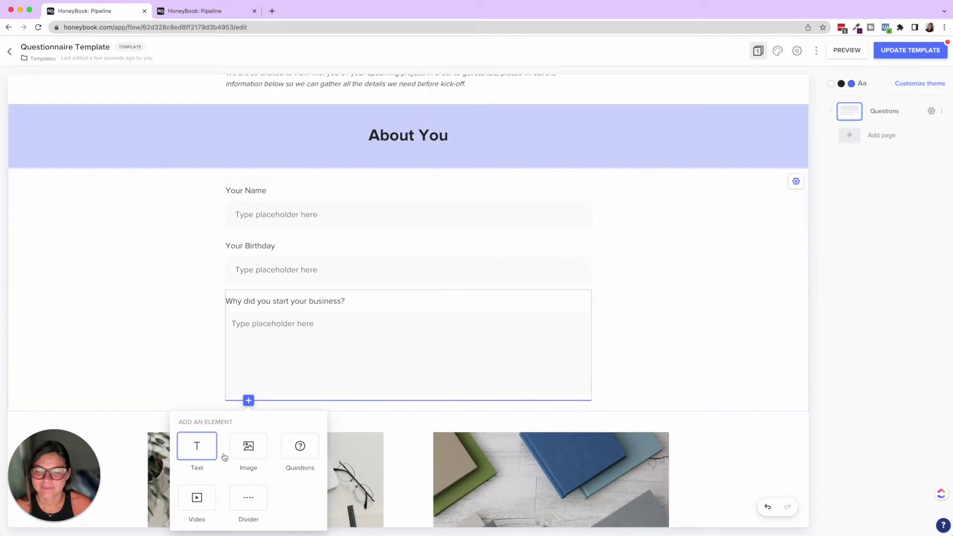
click(301, 456)
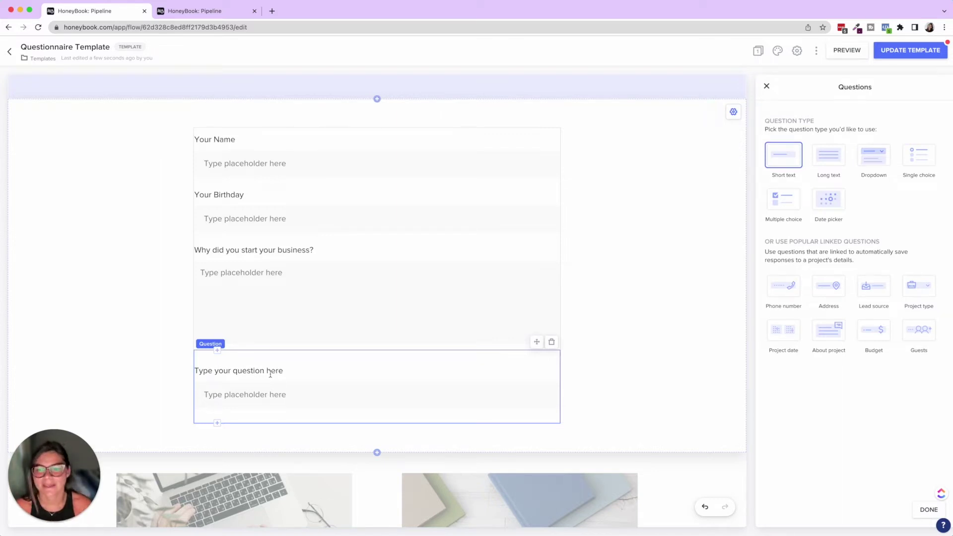
Title the question 'Your Name' with a sample full name as placeholder, then preview as client.
click(270, 373)
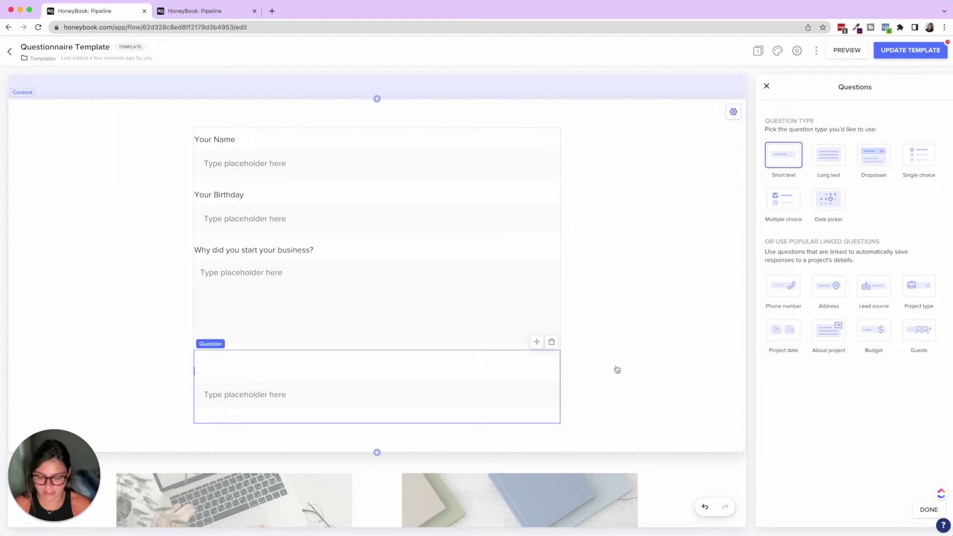
text(Your Name)
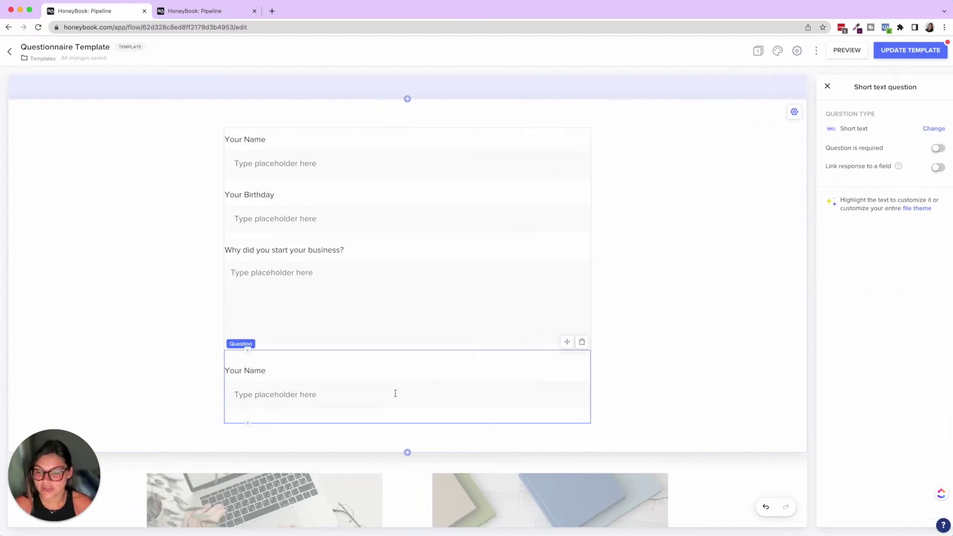
click(395, 393)
text(Kristi)
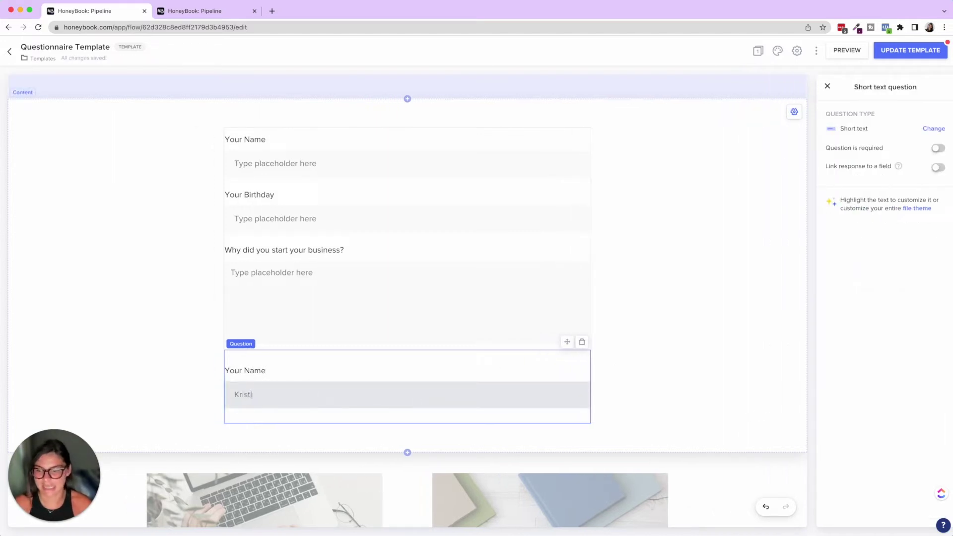
text( DaSilva)
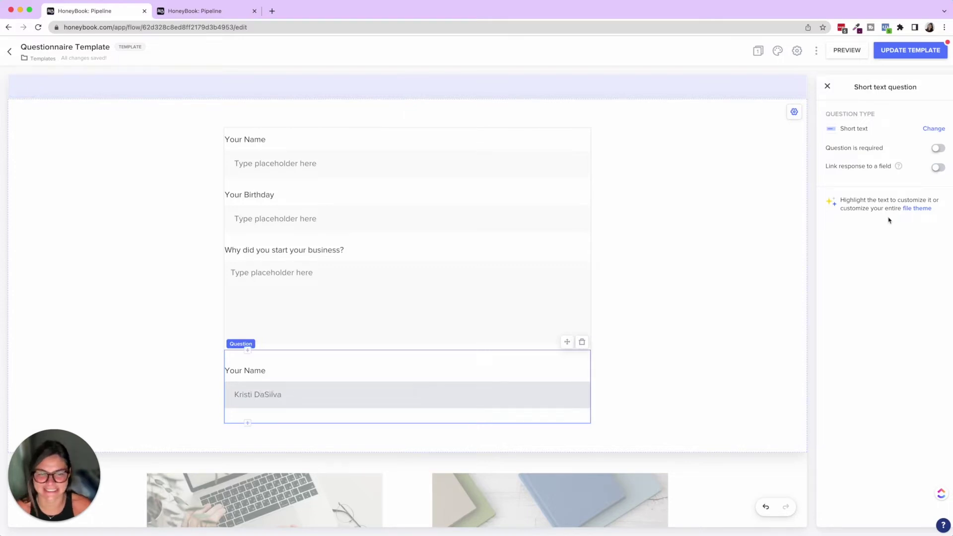
click(726, 213)
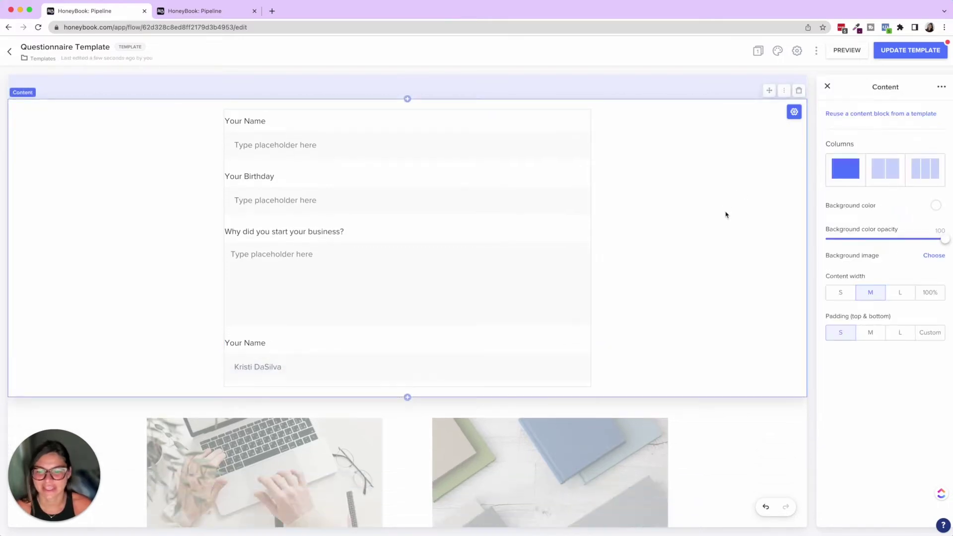
click(850, 50)
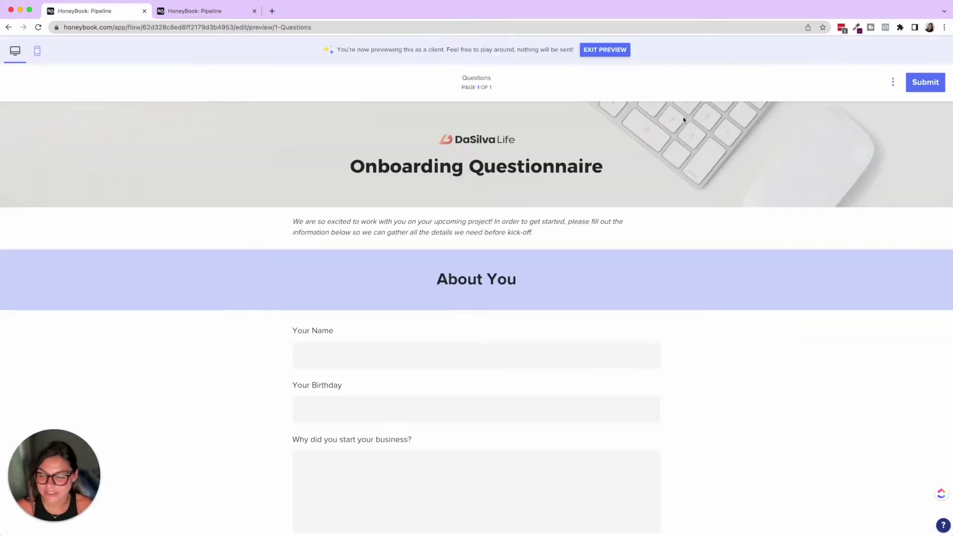
Scroll through the client preview and exit back to the template editor.
scroll(683, 120, down, 6)
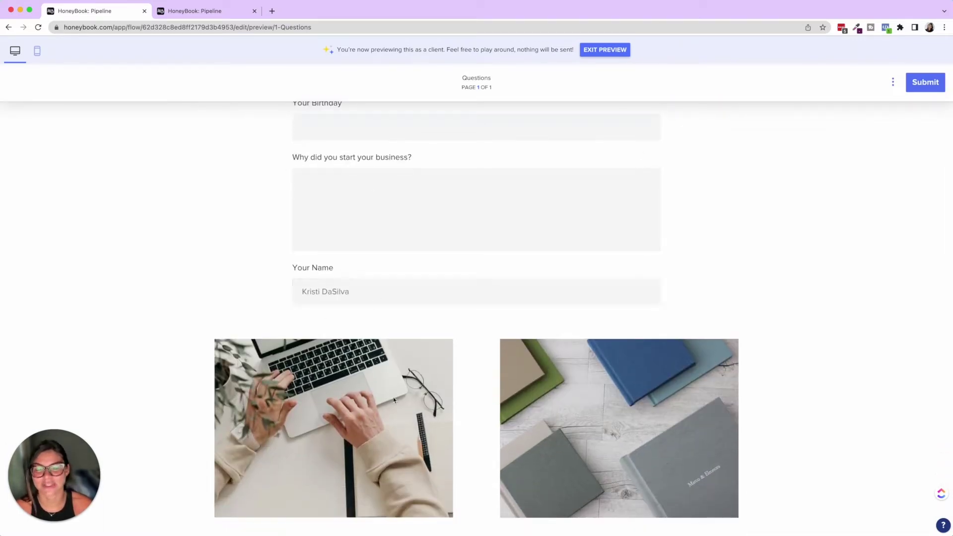
click(622, 51)
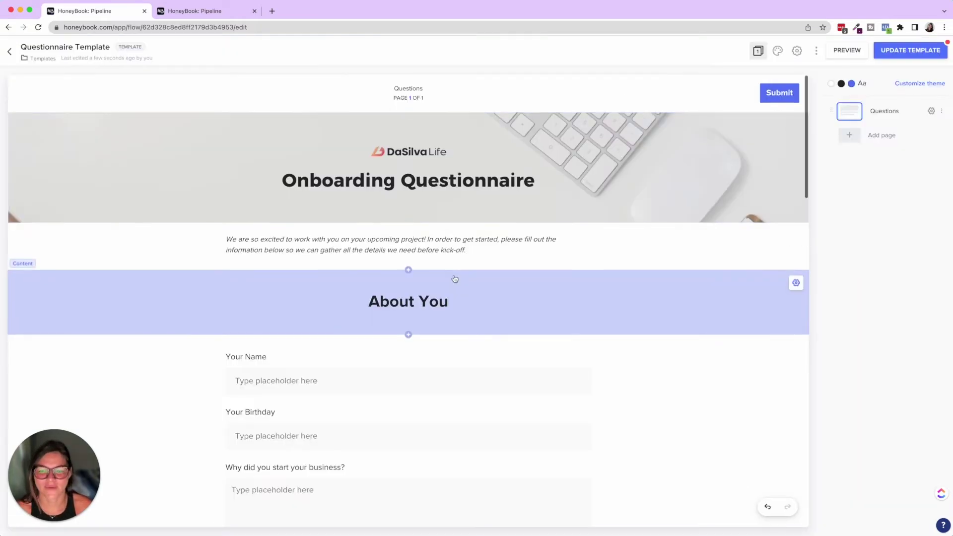
scroll(455, 279, down, 4)
click(306, 415)
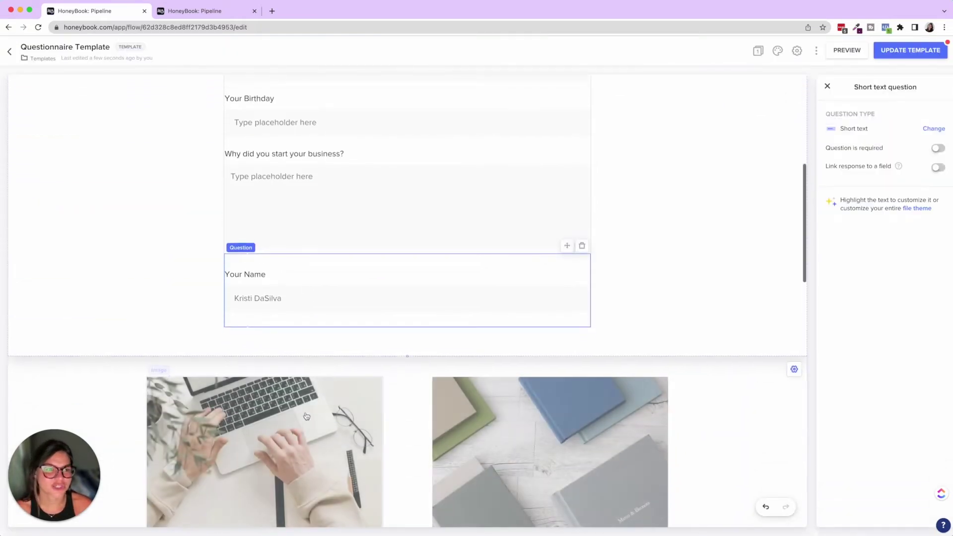
click(941, 150)
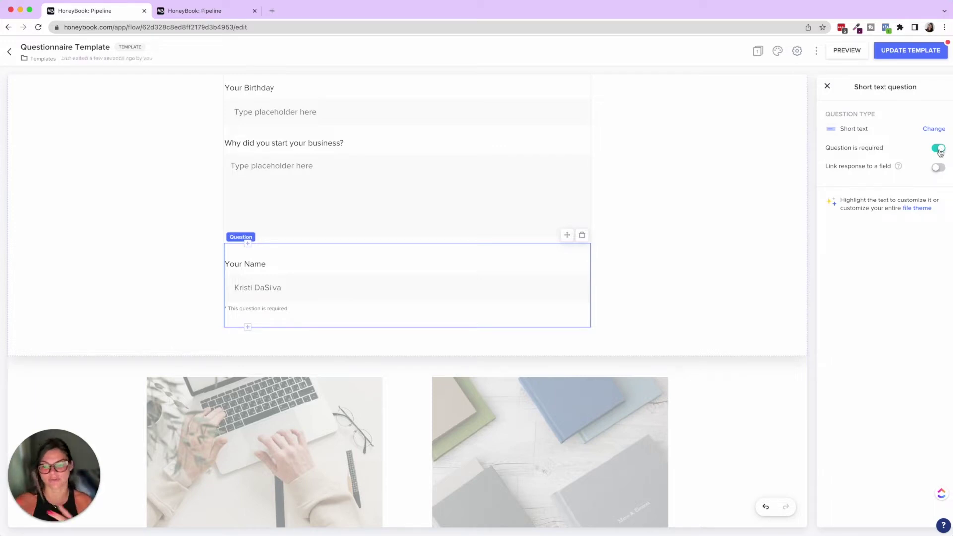
click(940, 149)
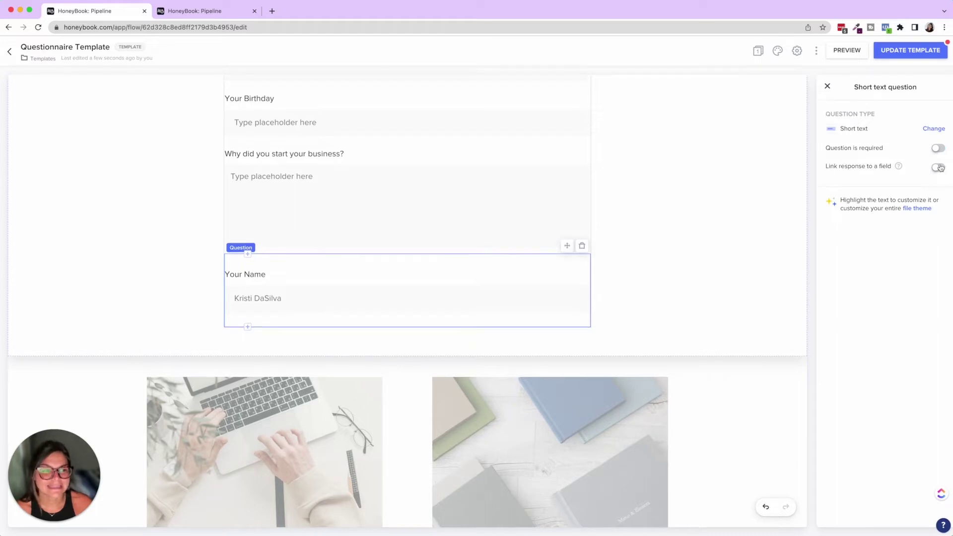
click(938, 168)
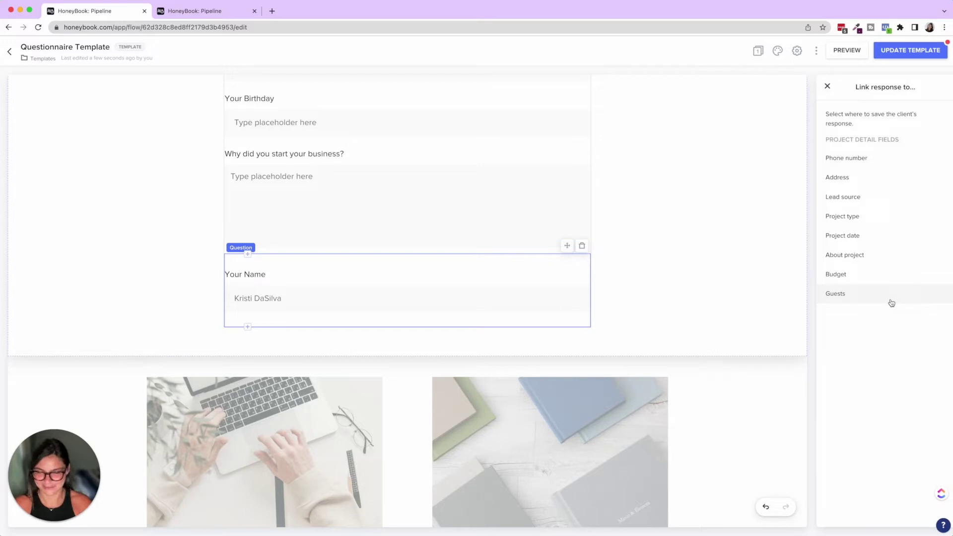
click(827, 86)
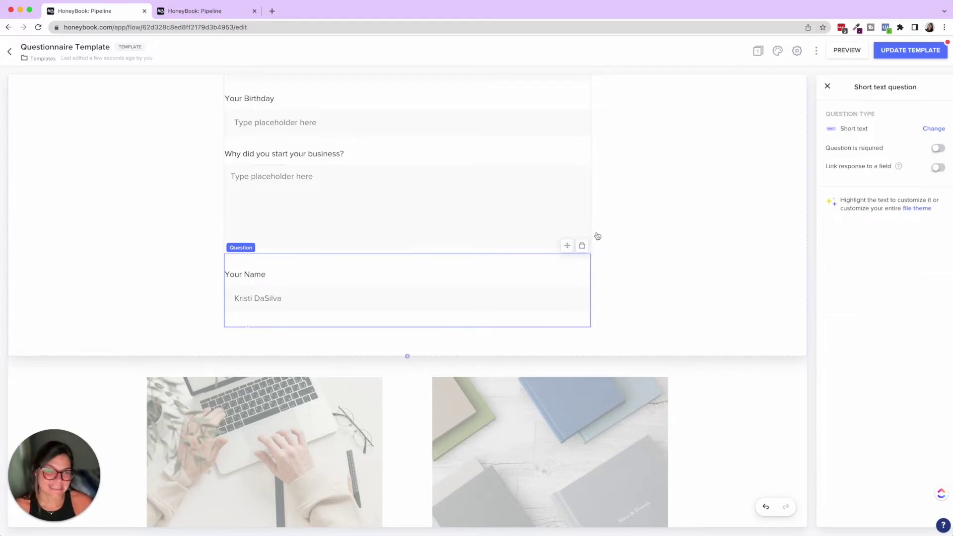
scroll(599, 236, up, 1)
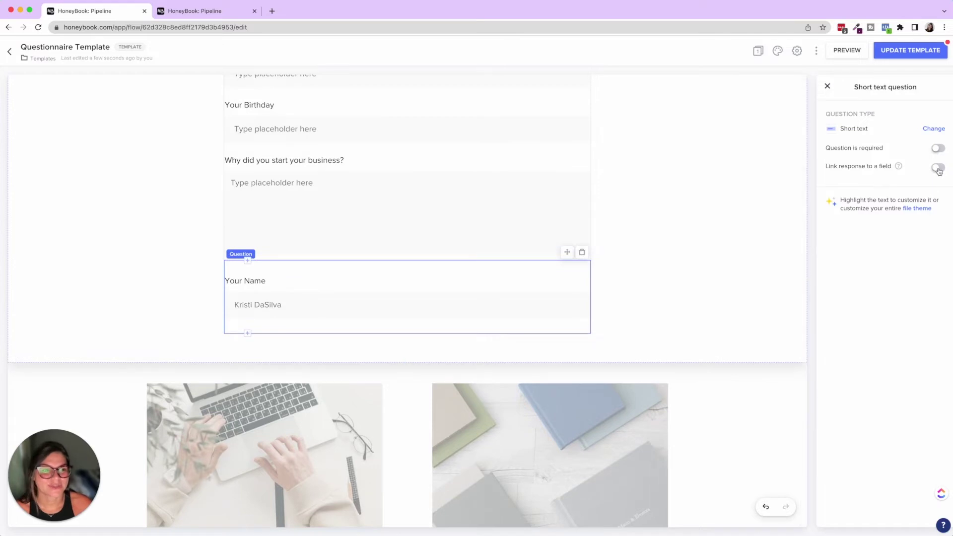
Turn the last question into a Dropdown titled 'What's your favorite color'.
click(933, 129)
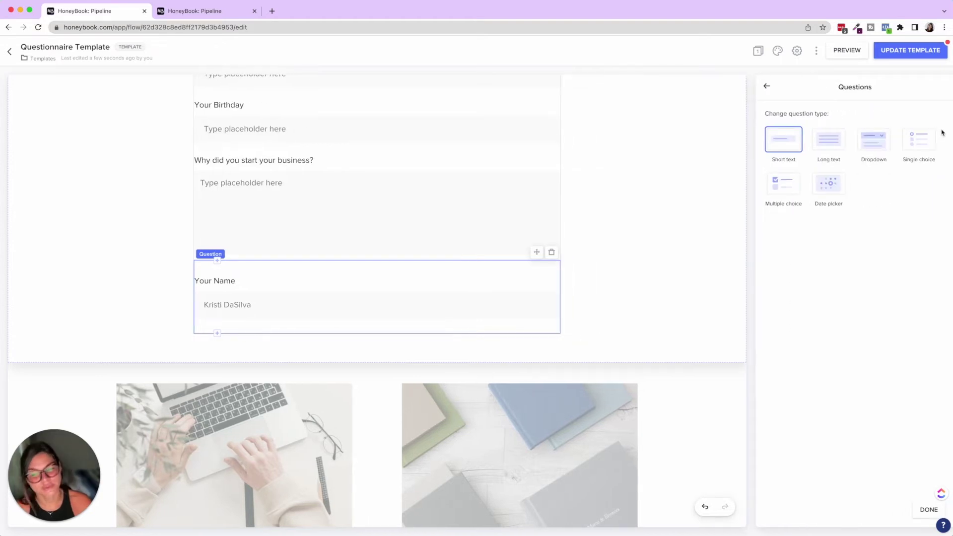
click(840, 146)
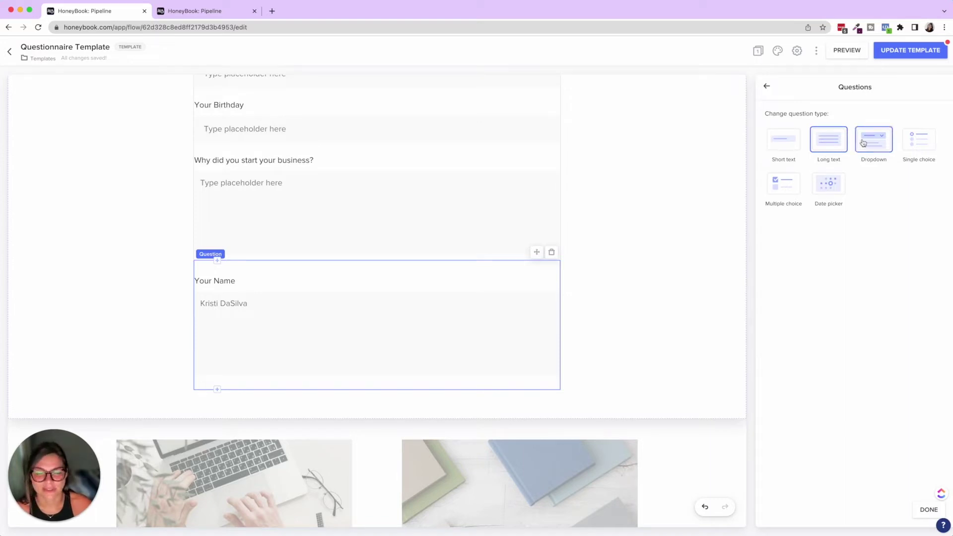
click(863, 143)
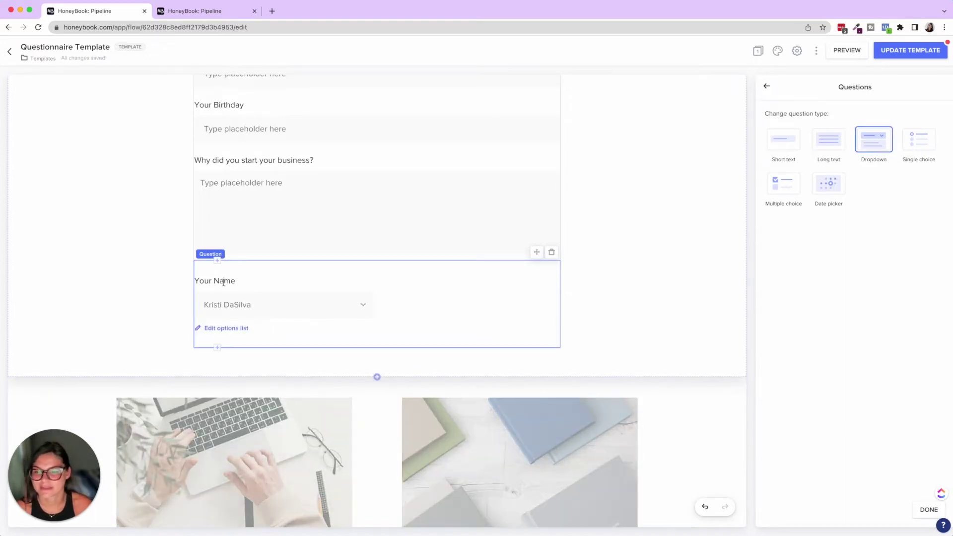
double_click(224, 281)
click(223, 281)
text(What)
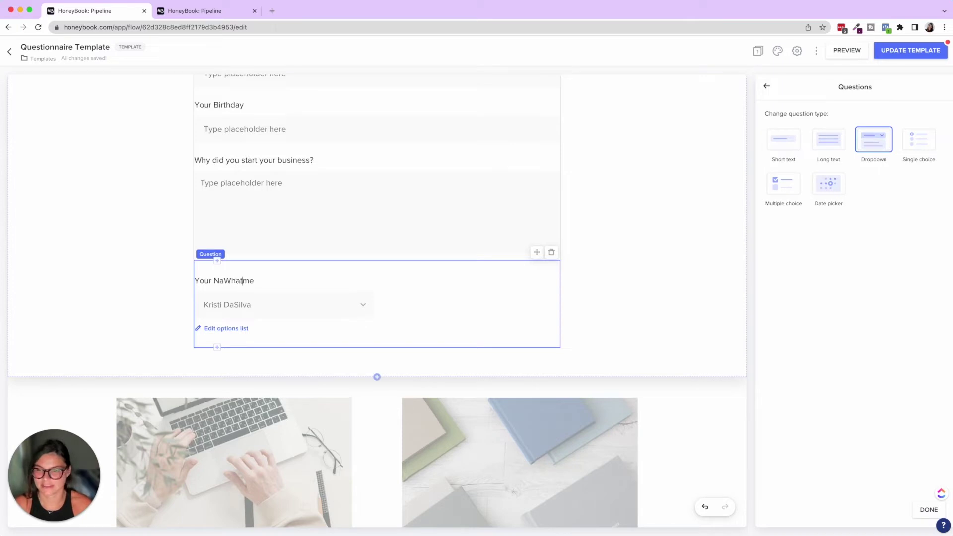
drag(265, 281, 194, 281)
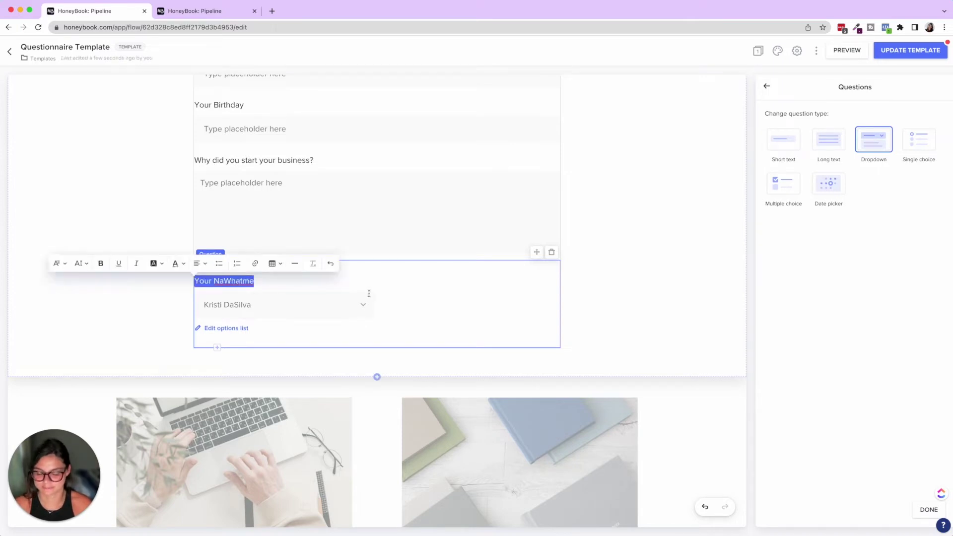
text(What's y)
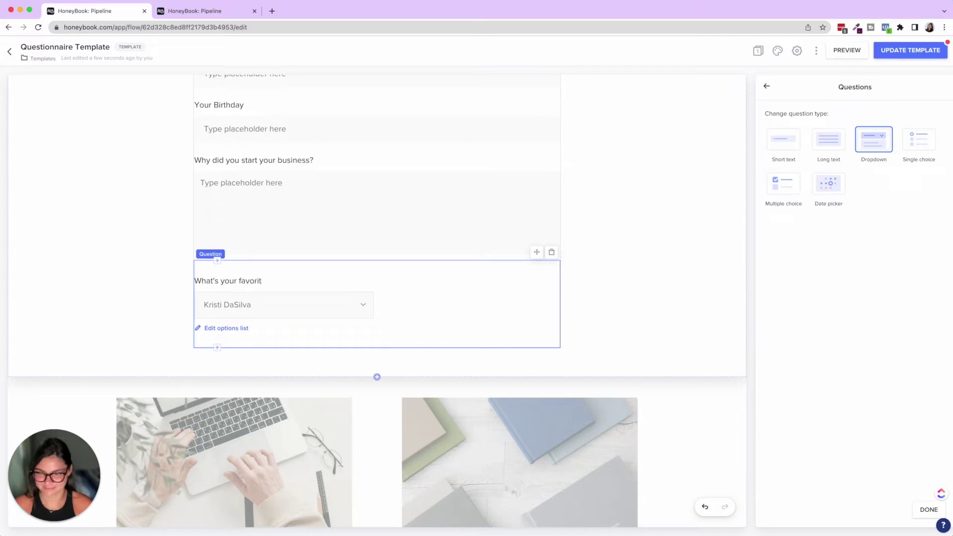
Fill the dropdown options with Red, Orange, Yellow, Green and Blue.
click(226, 328)
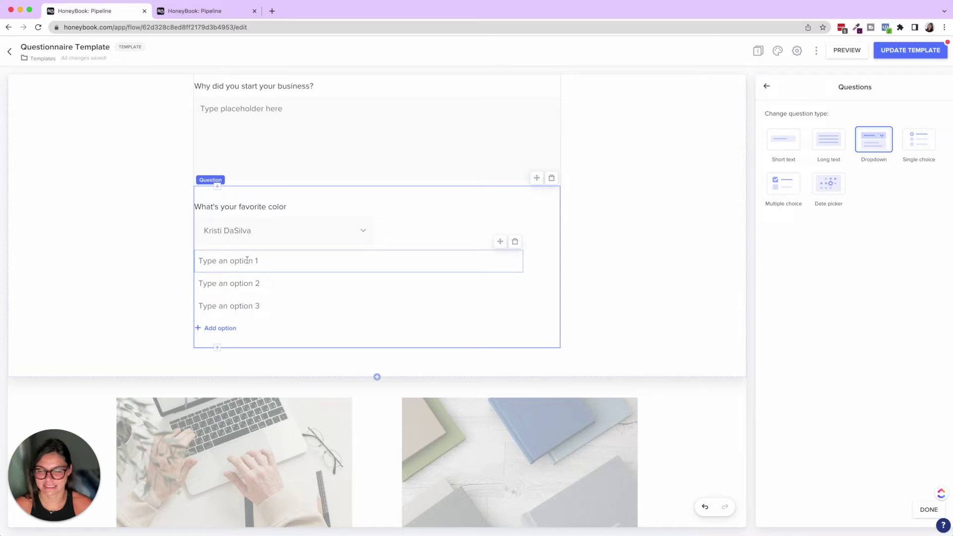
text(Red)
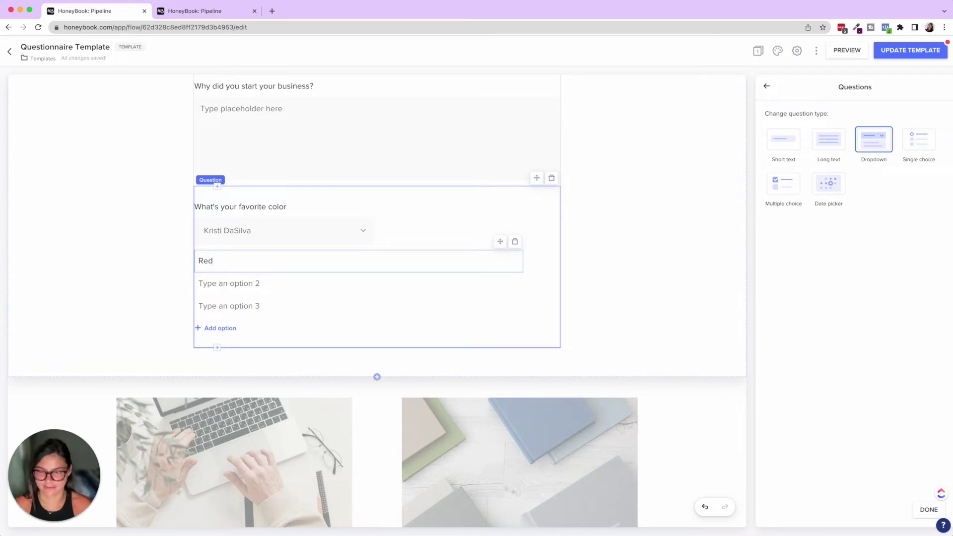
click(228, 284)
text(Orange)
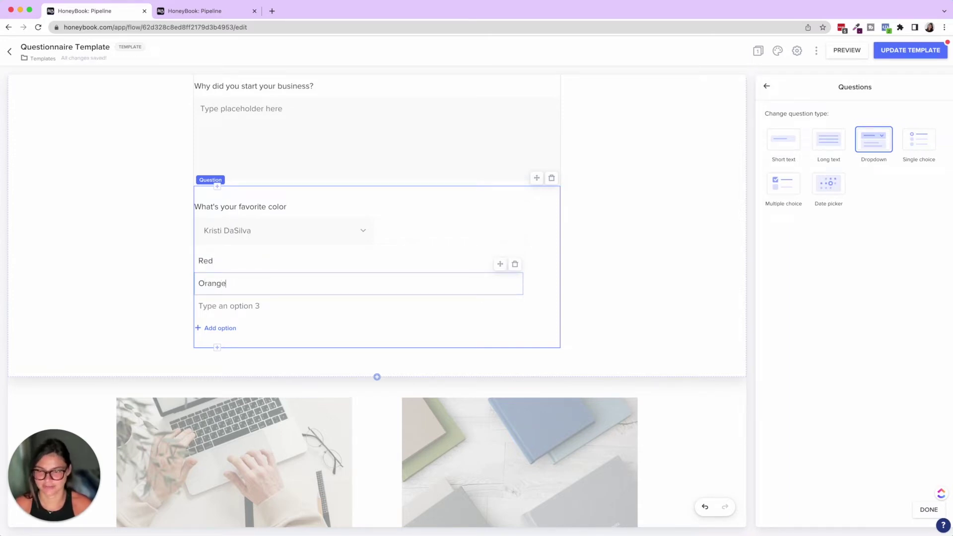
click(215, 311)
text(Yellow)
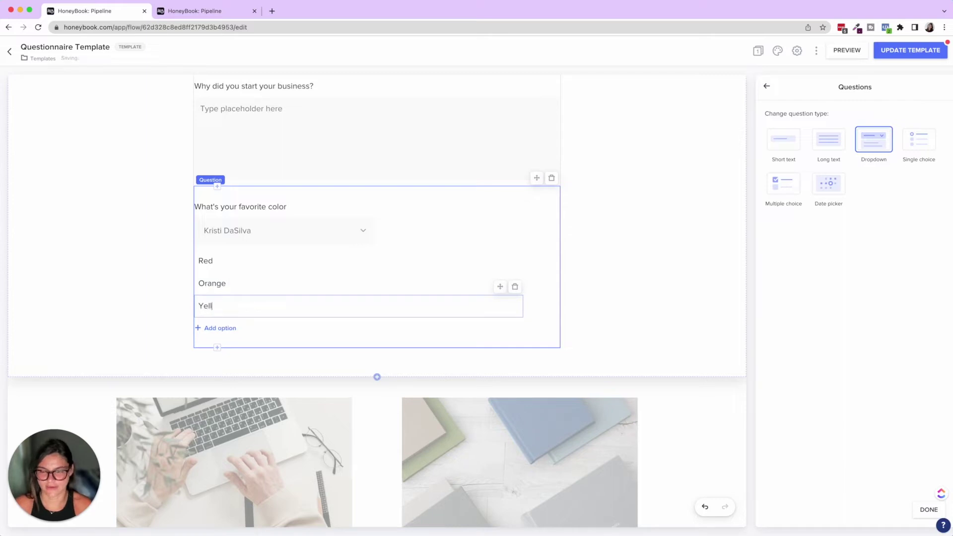
click(225, 331)
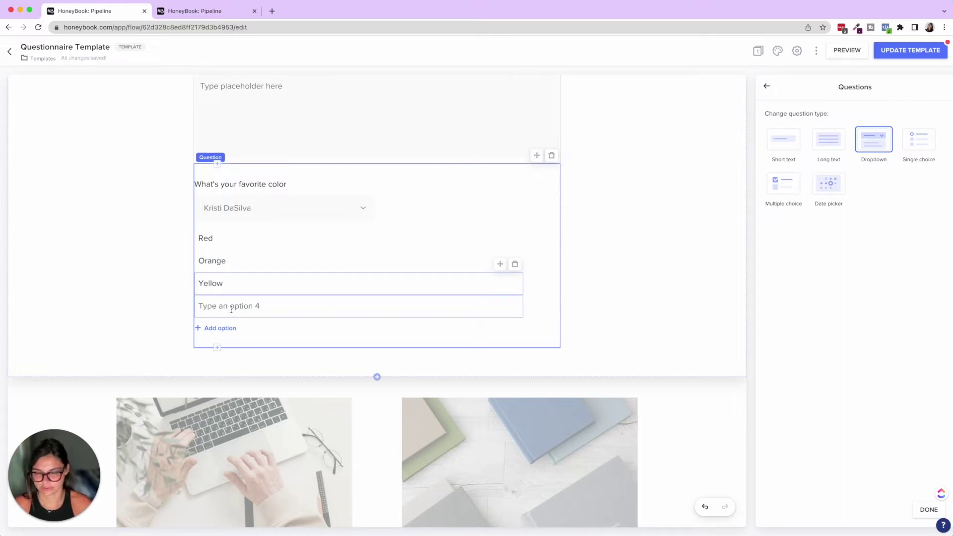
click(228, 308)
text(Green)
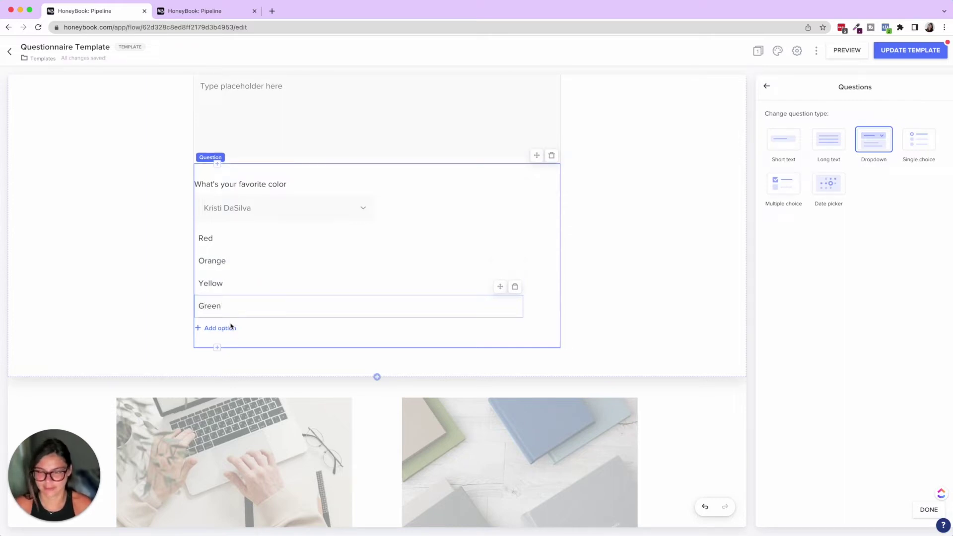
click(231, 328)
click(228, 307)
text(Blue)
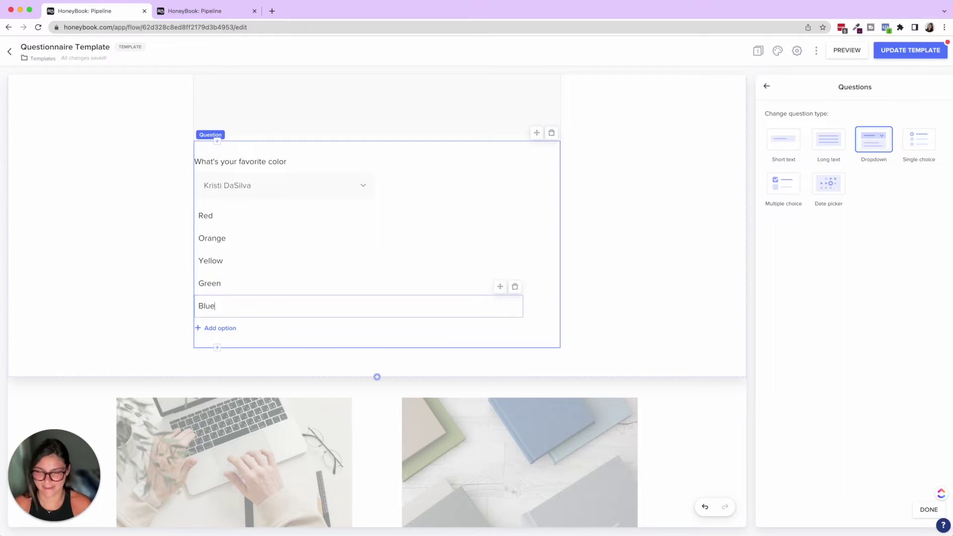
Clear the dropdown's sample placeholder text.
triple_click(254, 180)
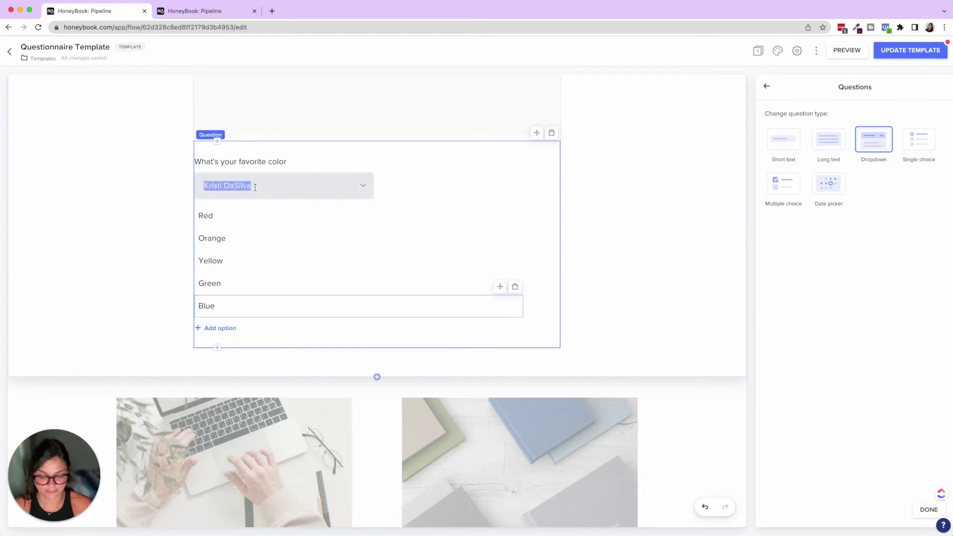
key(BackSpace)
click(647, 251)
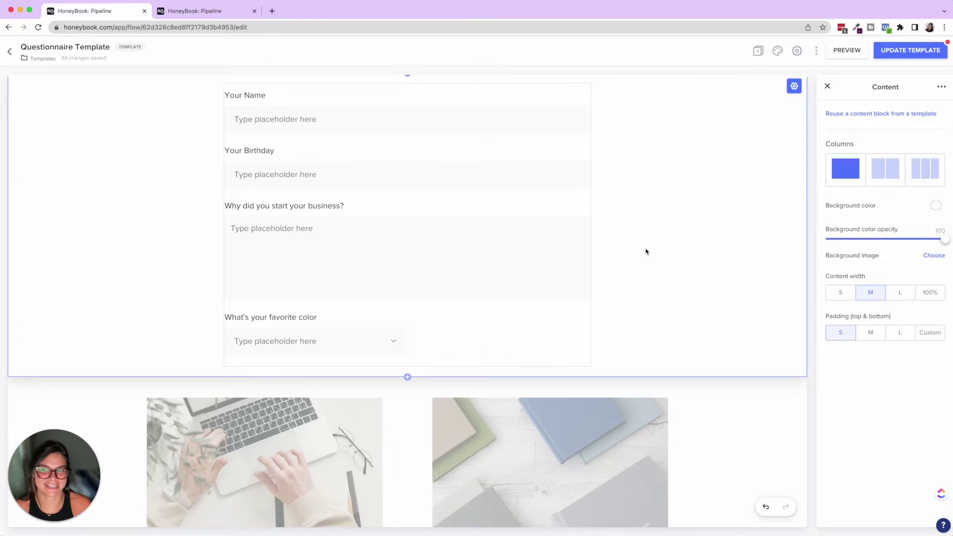
Check the favorite-color dropdown in client preview, then return and select that question.
click(850, 52)
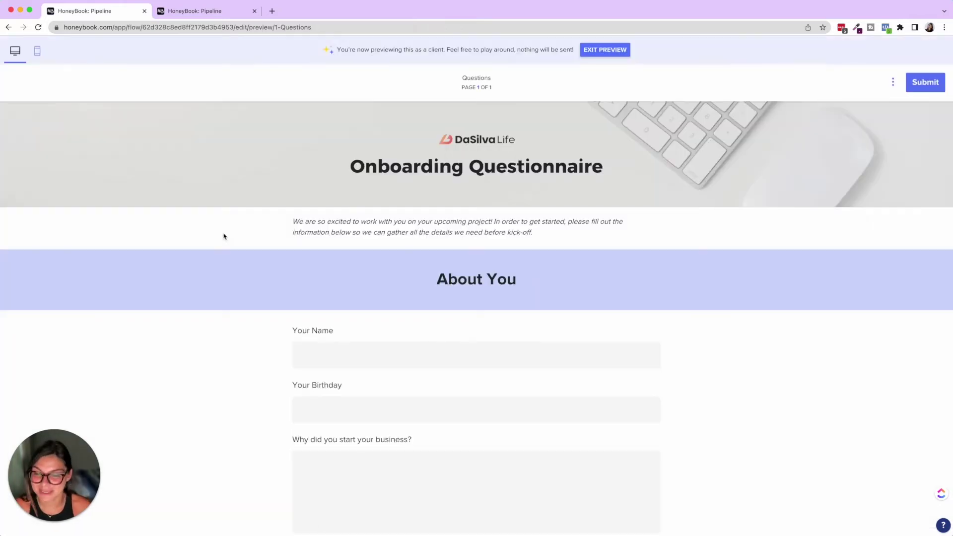
scroll(223, 236, down, 8)
scroll(223, 236, up, 1)
click(384, 214)
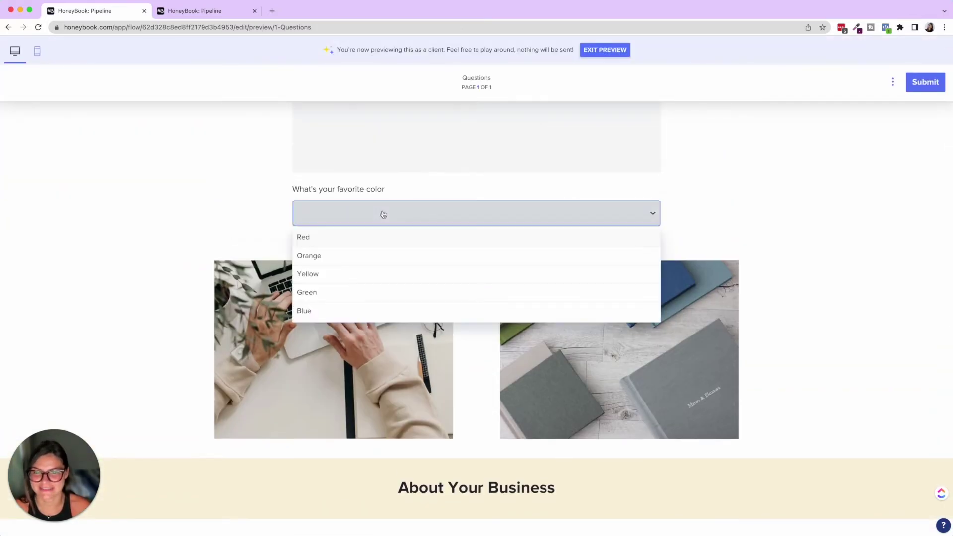
click(599, 51)
scroll(569, 144, down, 5)
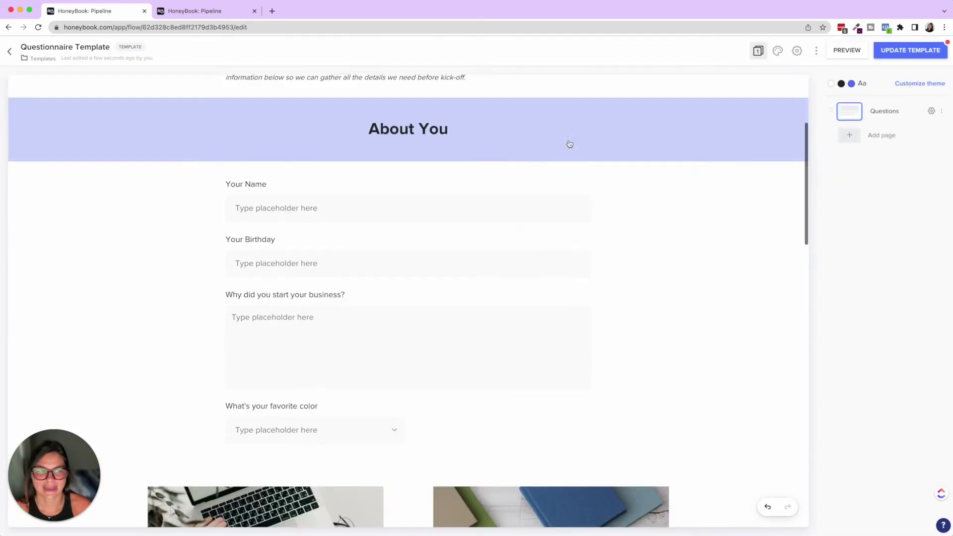
click(451, 312)
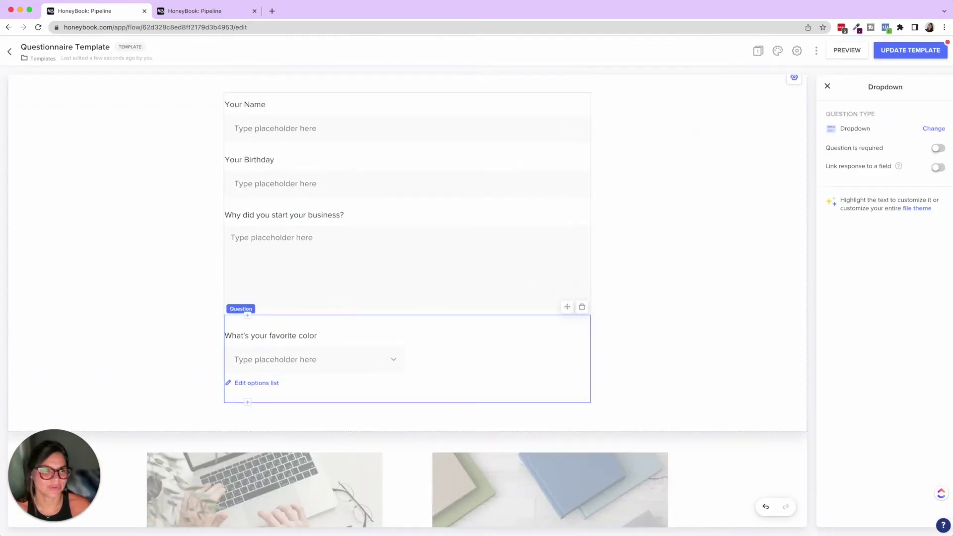
Switch the favorite-color question to Single choice.
click(934, 129)
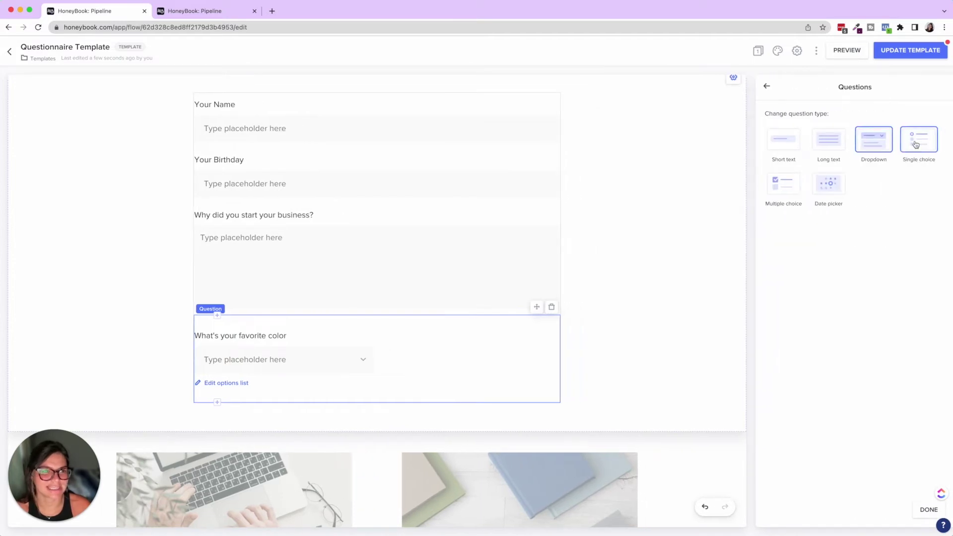
click(931, 136)
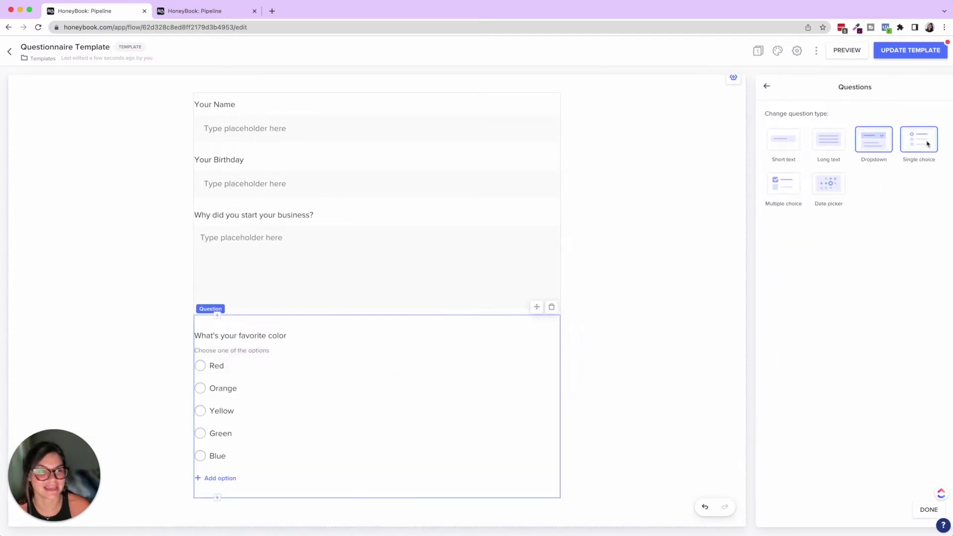
scroll(346, 318, down, 2)
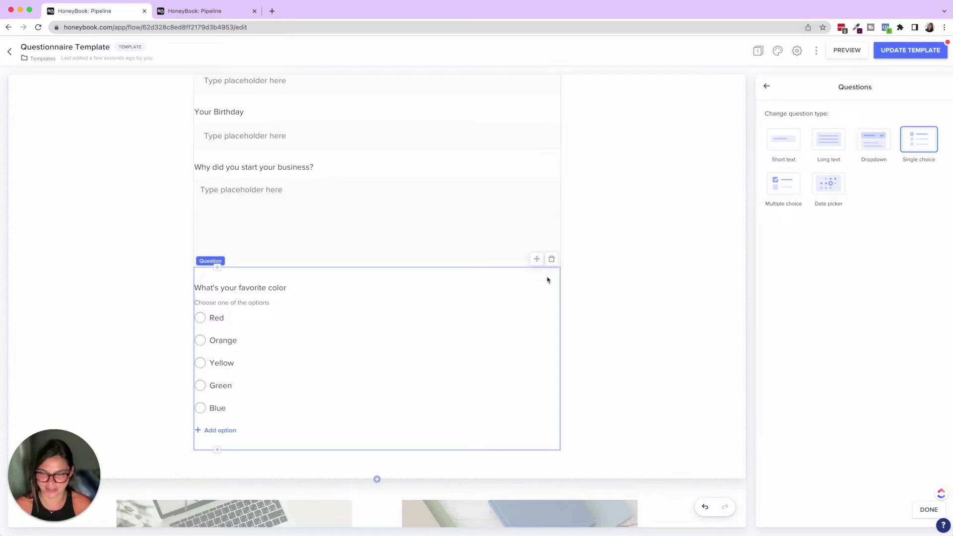
Test the Red, Orange, Yellow and Green radio answers in client preview, then exit.
click(845, 52)
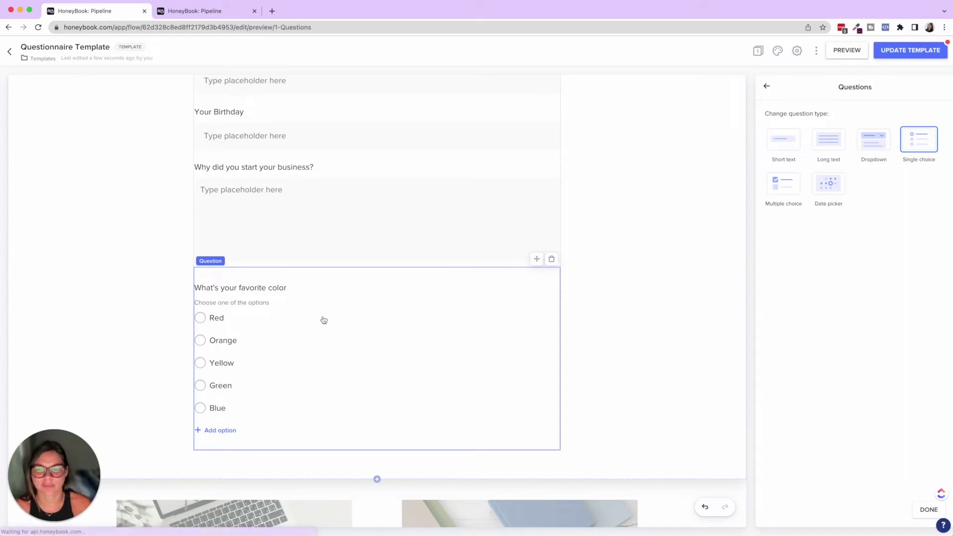
scroll(323, 320, down, 10)
scroll(323, 317, up, 3)
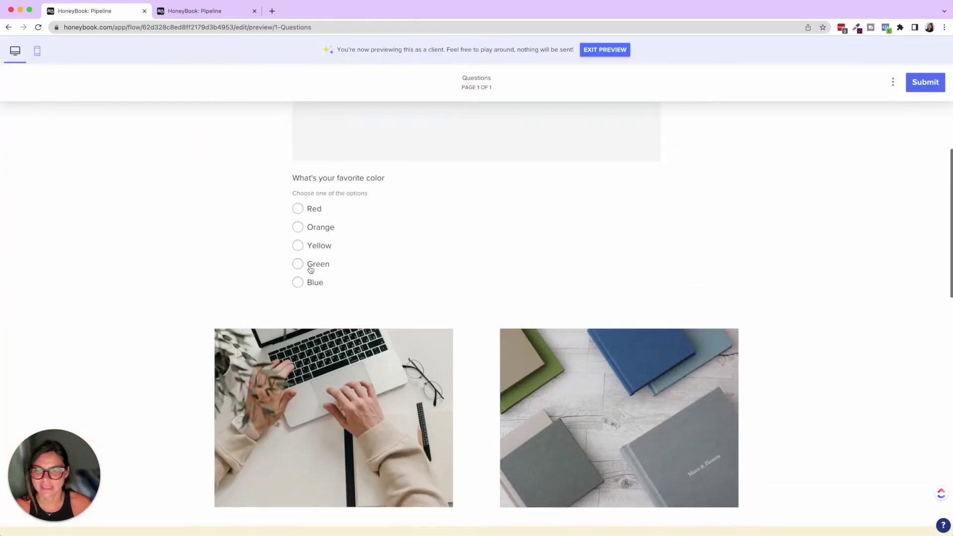
click(299, 210)
click(298, 228)
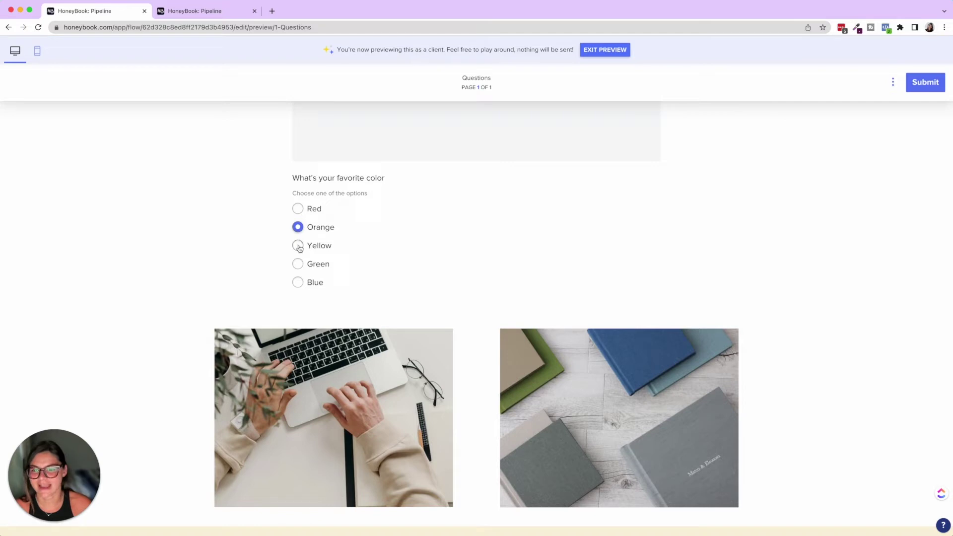
click(298, 246)
click(298, 264)
click(593, 56)
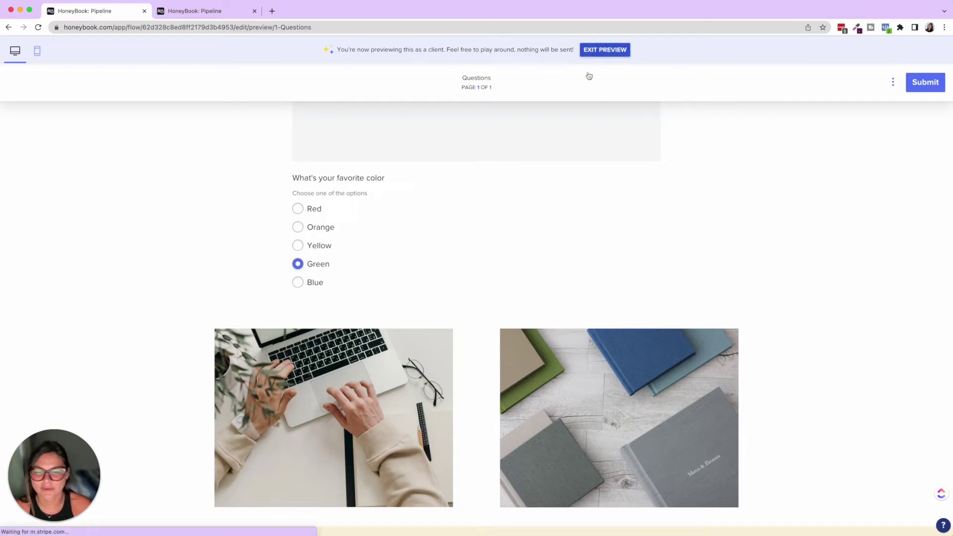
scroll(326, 521, down, 5)
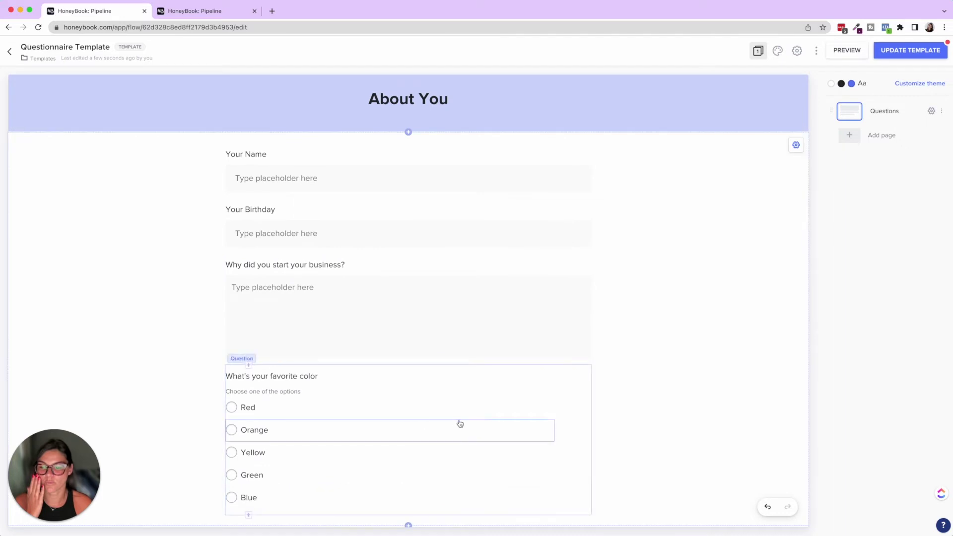
Change the favorite-color question to Multiple choice.
click(479, 380)
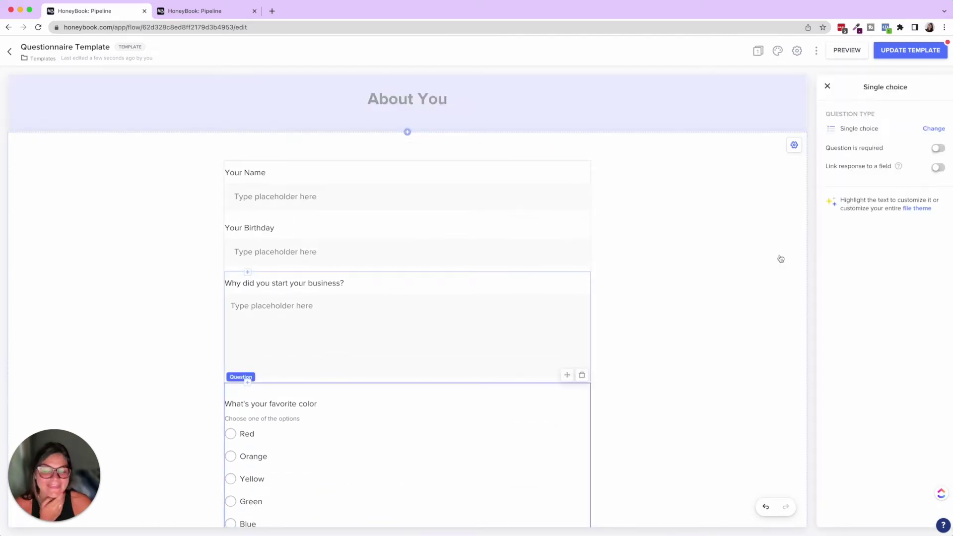
click(933, 128)
click(781, 189)
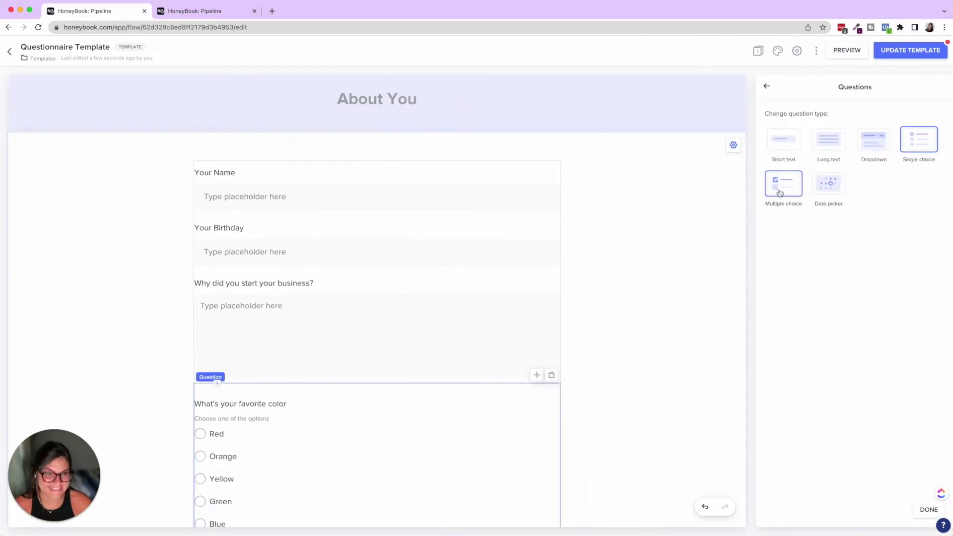
scroll(448, 366, down, 2)
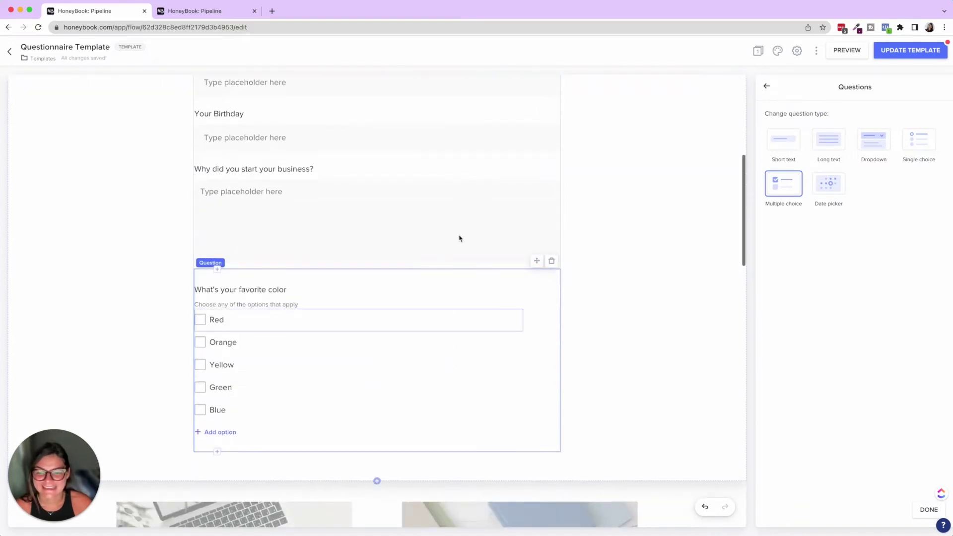
Tick Red, Orange and Yellow together in client preview, then return to the editor.
click(853, 52)
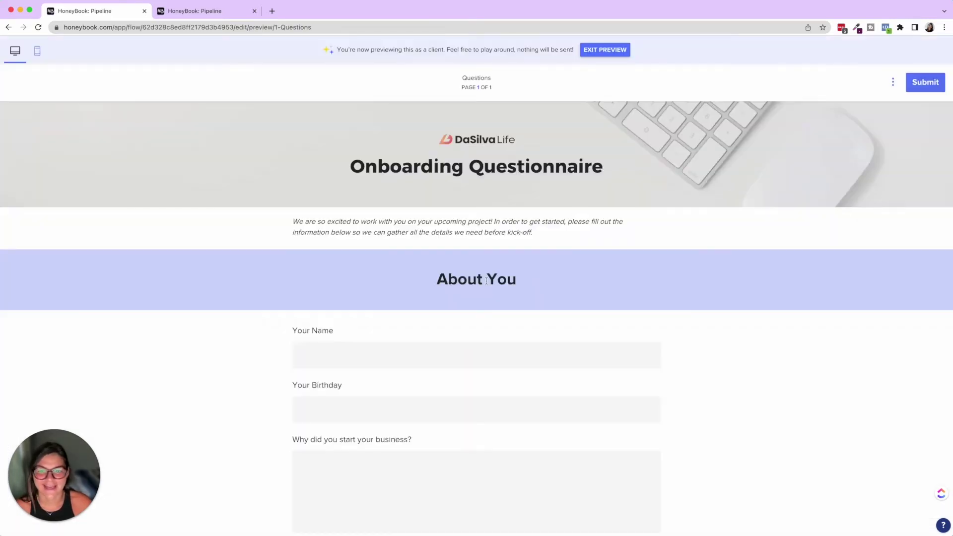
scroll(487, 285, down, 5)
click(298, 309)
click(298, 327)
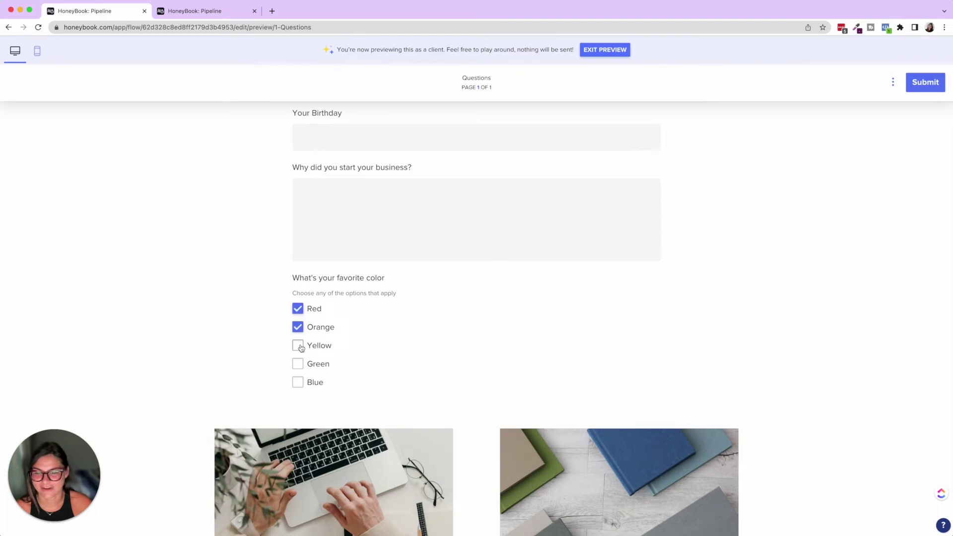
click(298, 346)
click(597, 51)
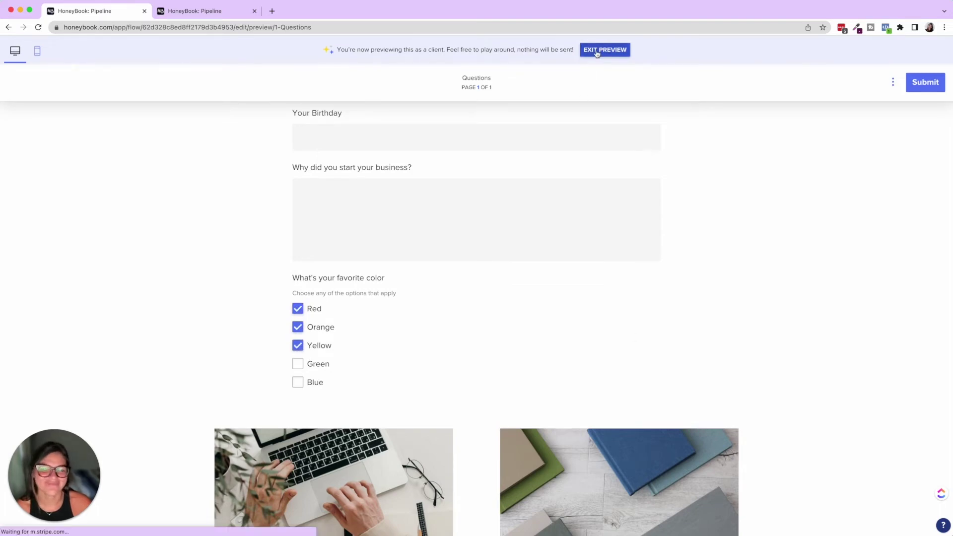
scroll(499, 313, down, 8)
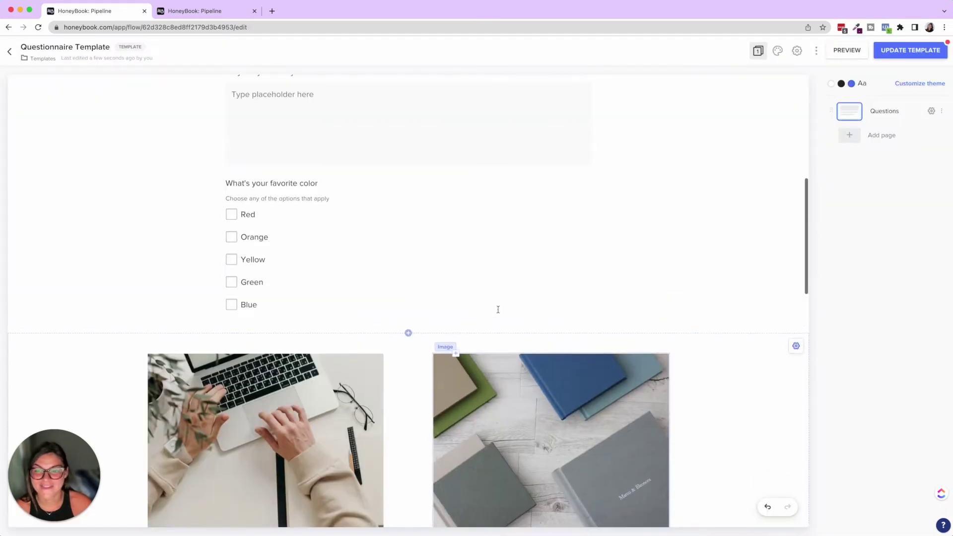
Turn the colour question into a Date picker question titled 'When's your birthday?'.
click(587, 222)
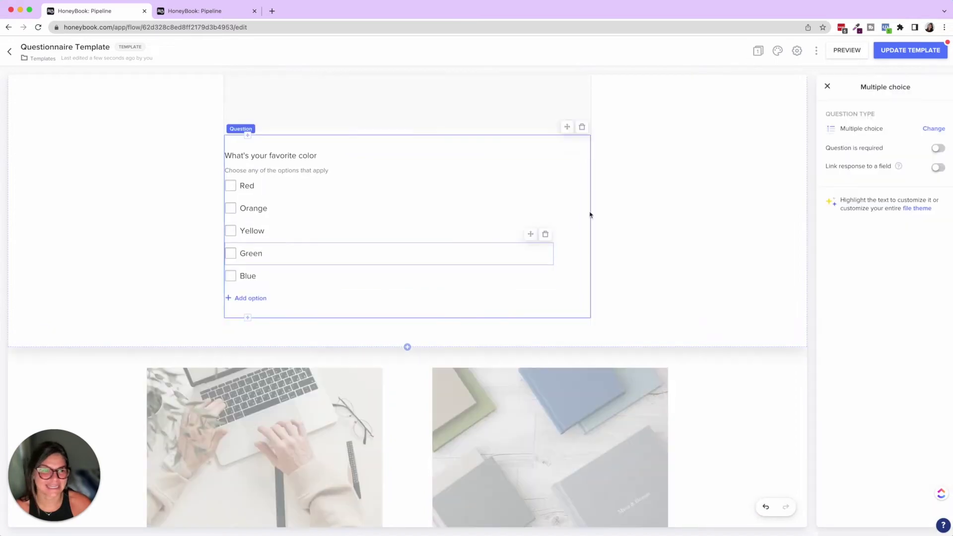
click(934, 128)
click(833, 184)
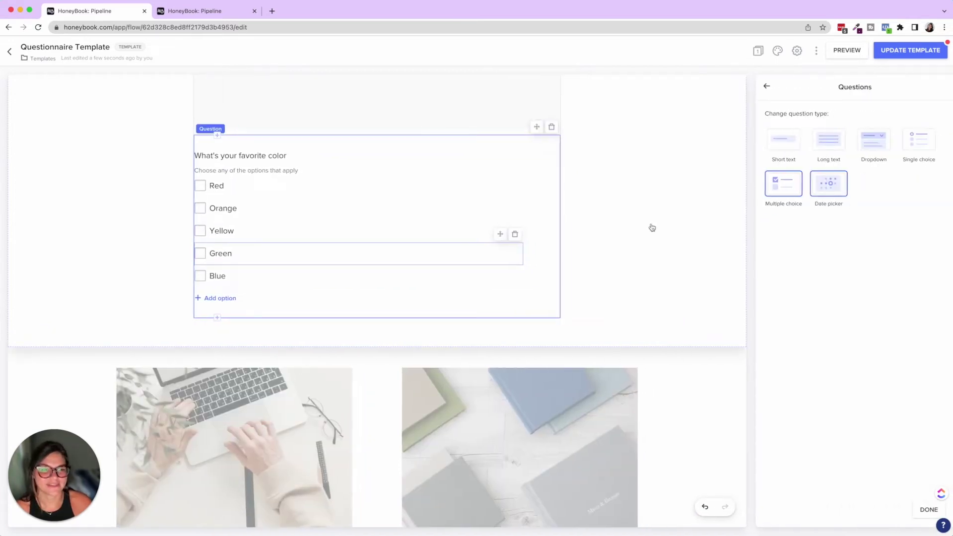
click(311, 263)
text(When?)
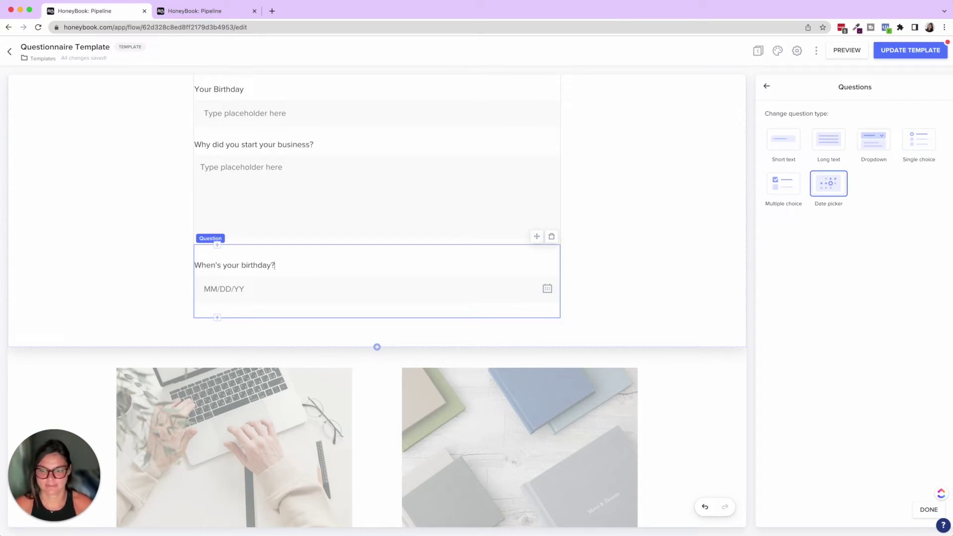
Test the birthday calendar in the client preview, trying July 28, then return to the editor.
click(847, 50)
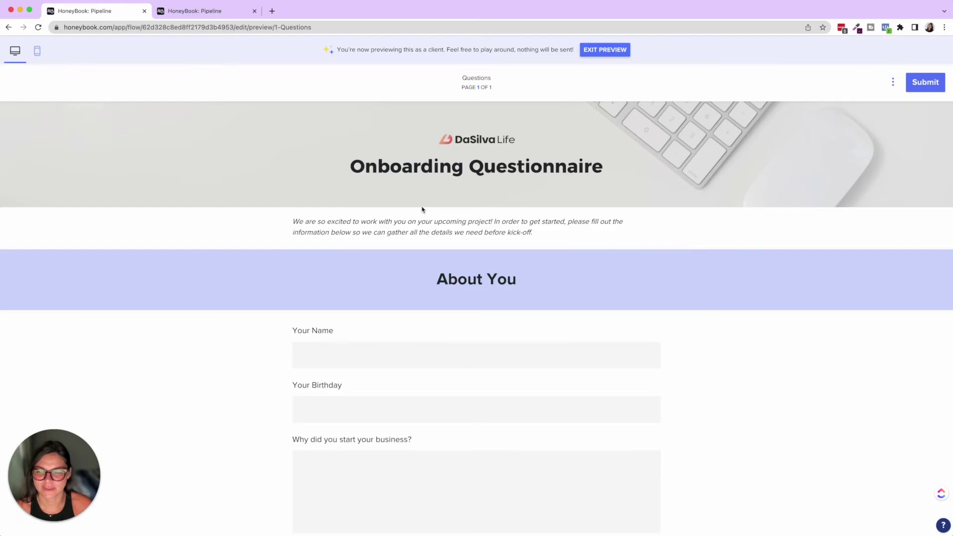
scroll(422, 207, down, 10)
scroll(421, 208, up, 7)
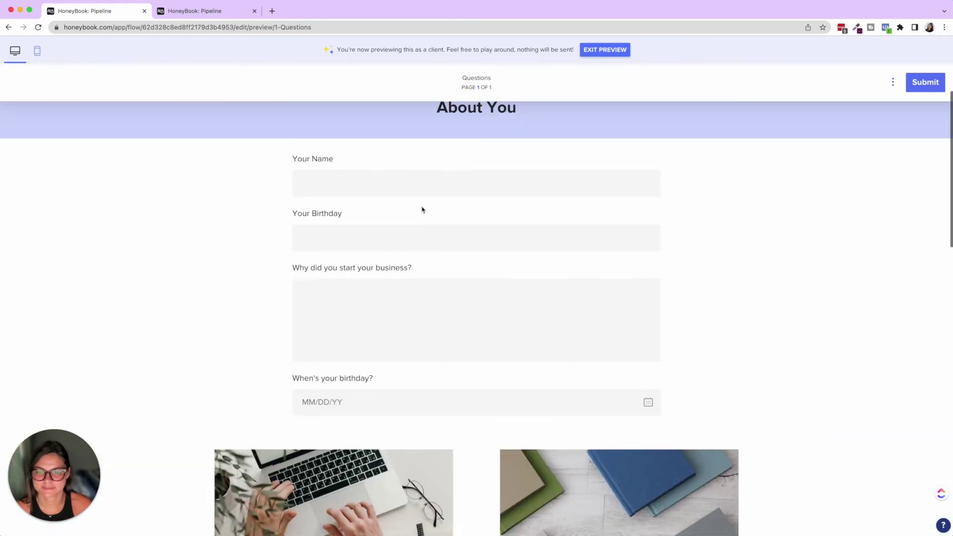
click(322, 402)
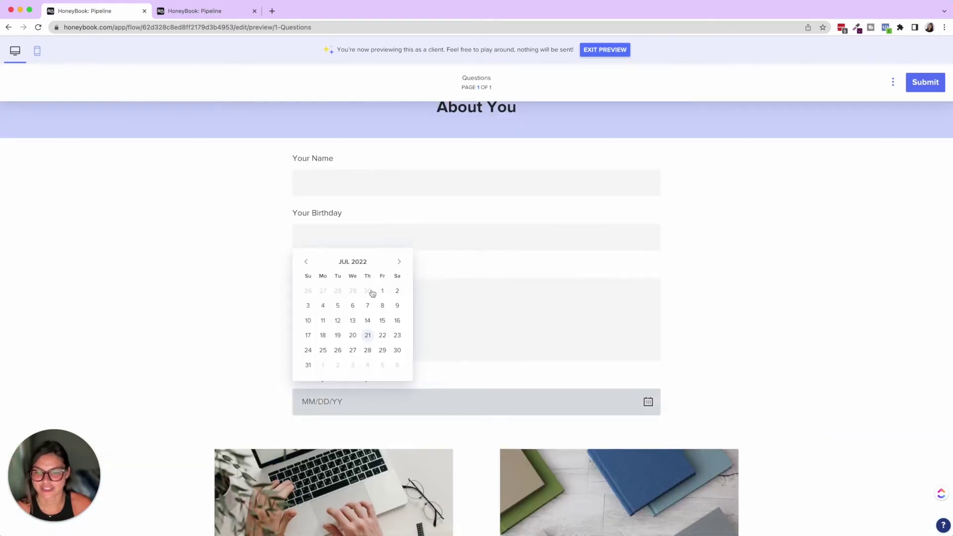
click(399, 308)
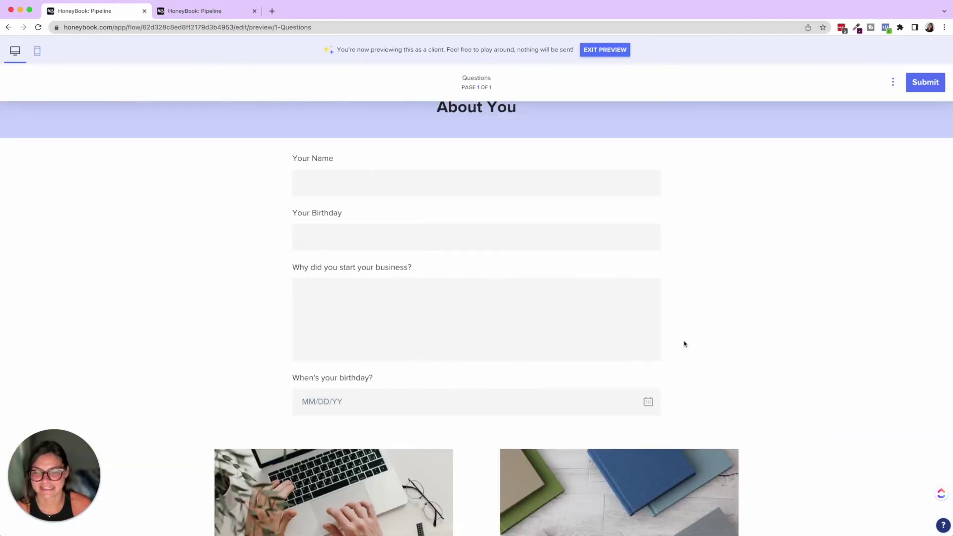
click(647, 401)
click(368, 351)
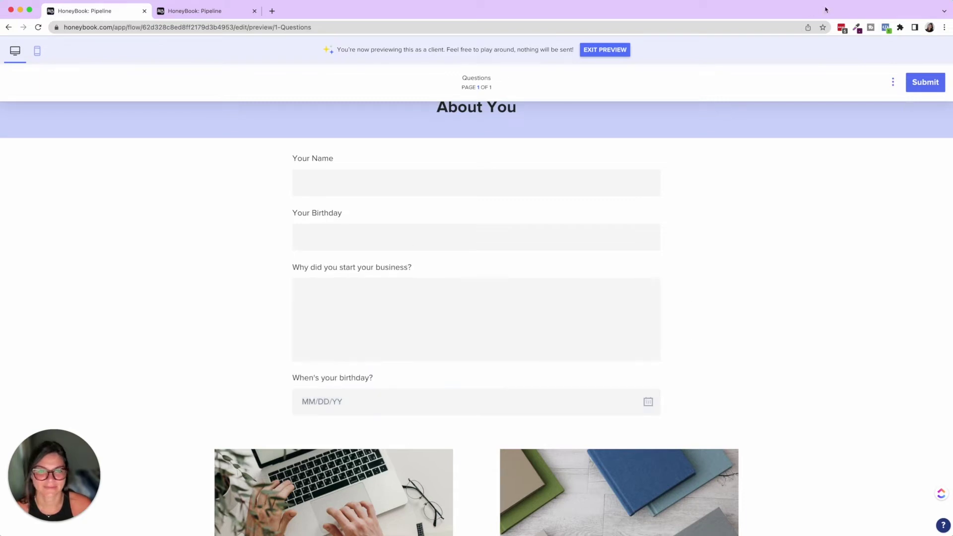
click(616, 51)
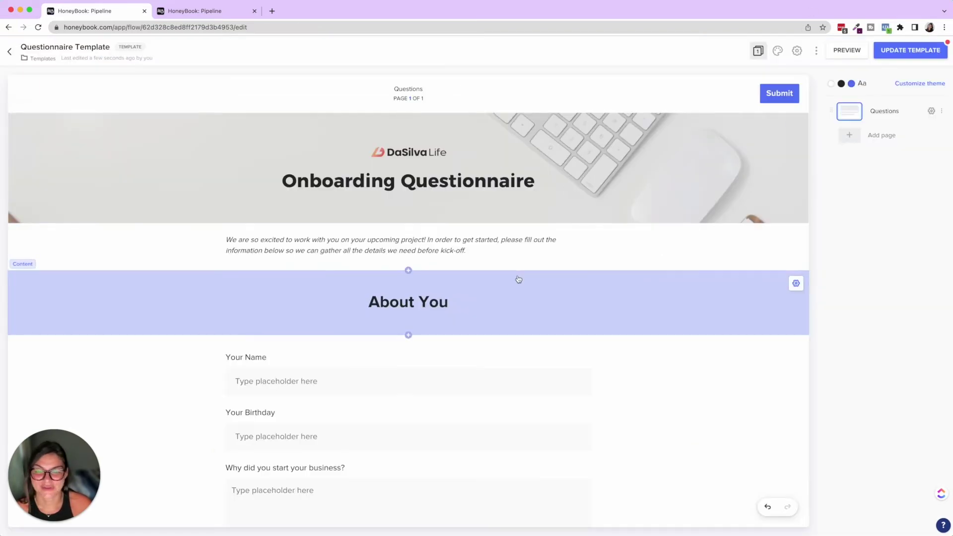
Add an image block below the About You questions using the three-column Images & text grid layout.
scroll(519, 279, down, 5)
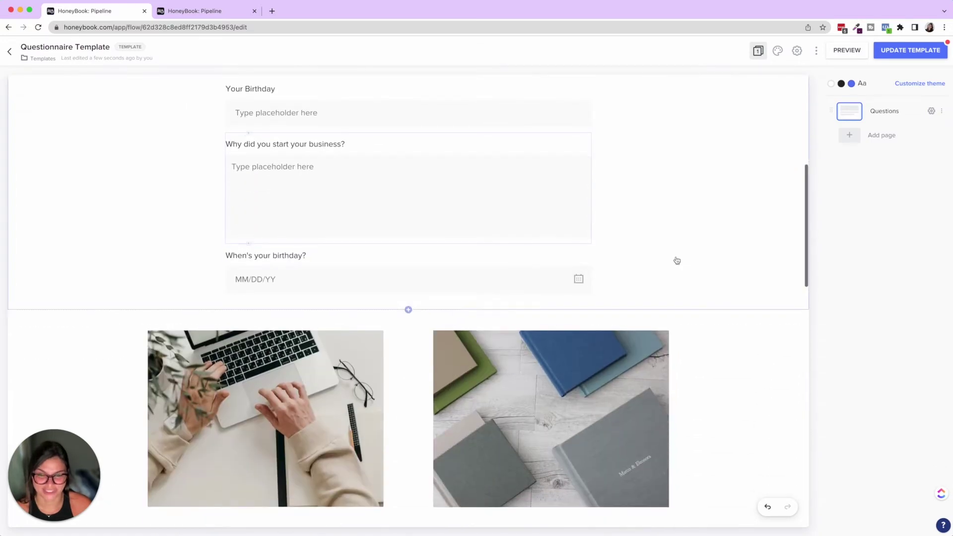
click(677, 259)
scroll(677, 260, down, 2)
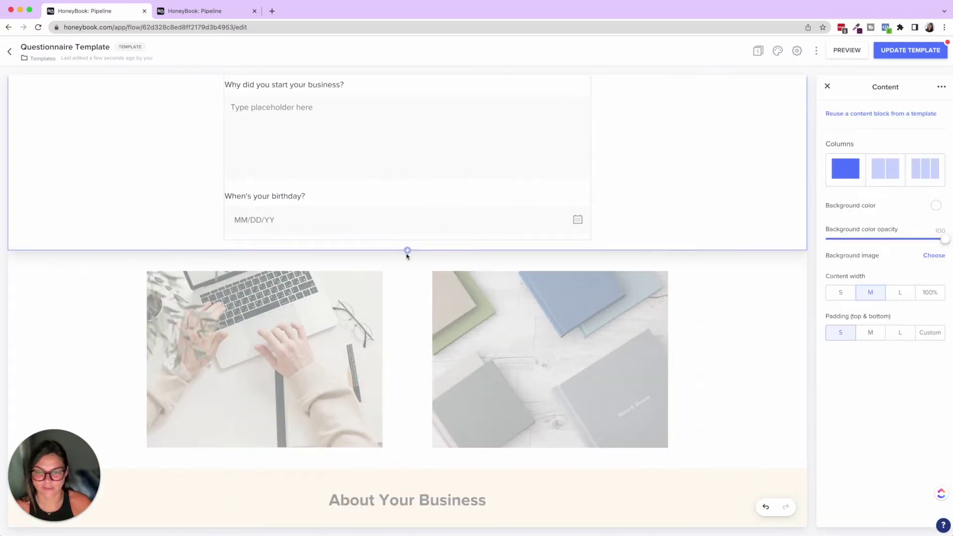
click(407, 250)
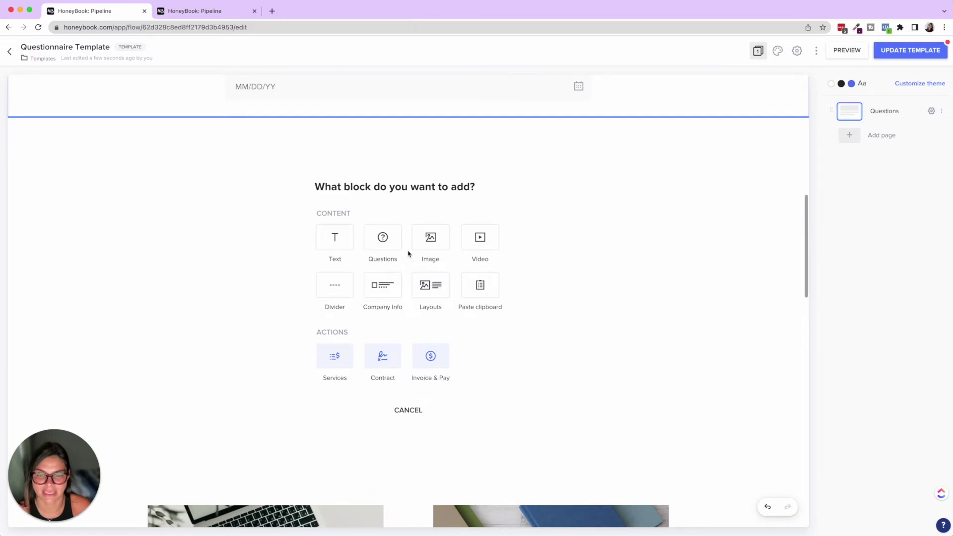
click(419, 242)
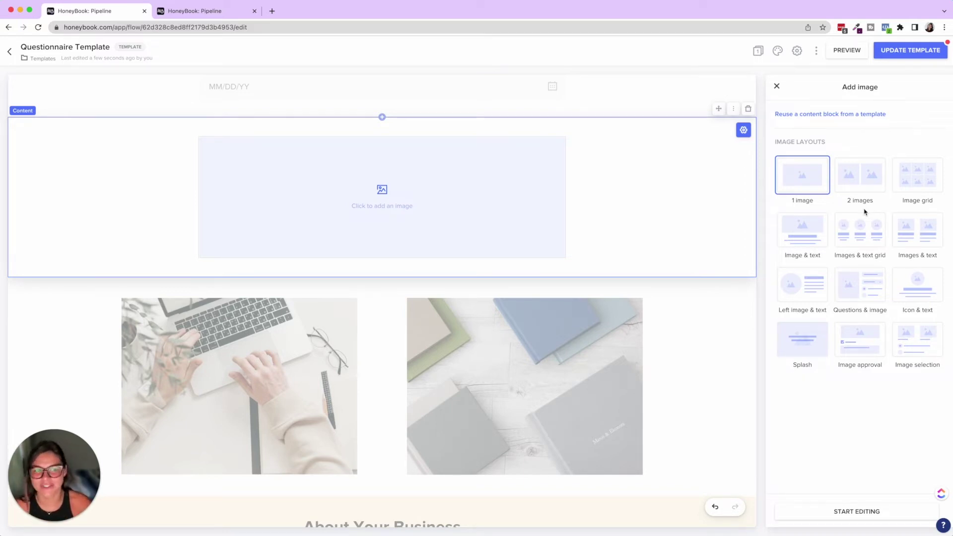
click(863, 236)
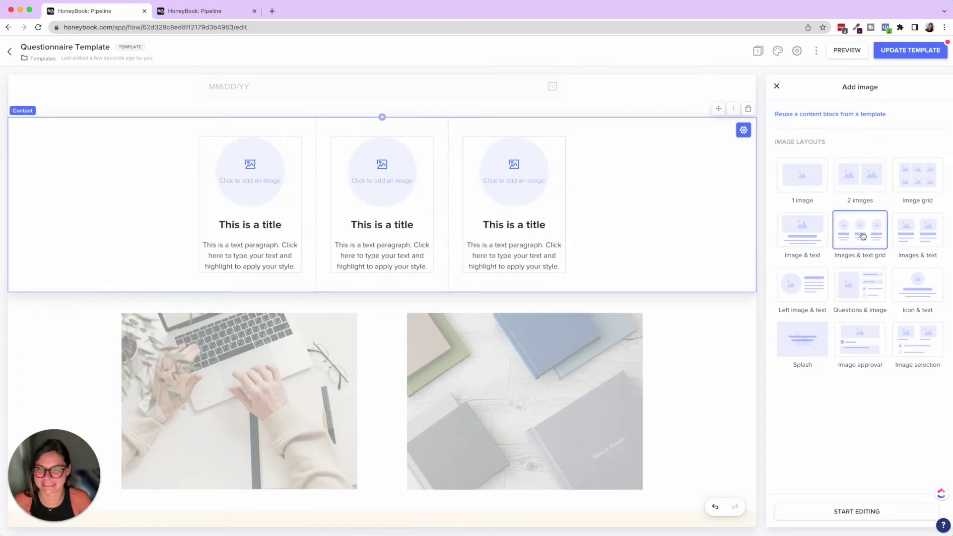
click(261, 183)
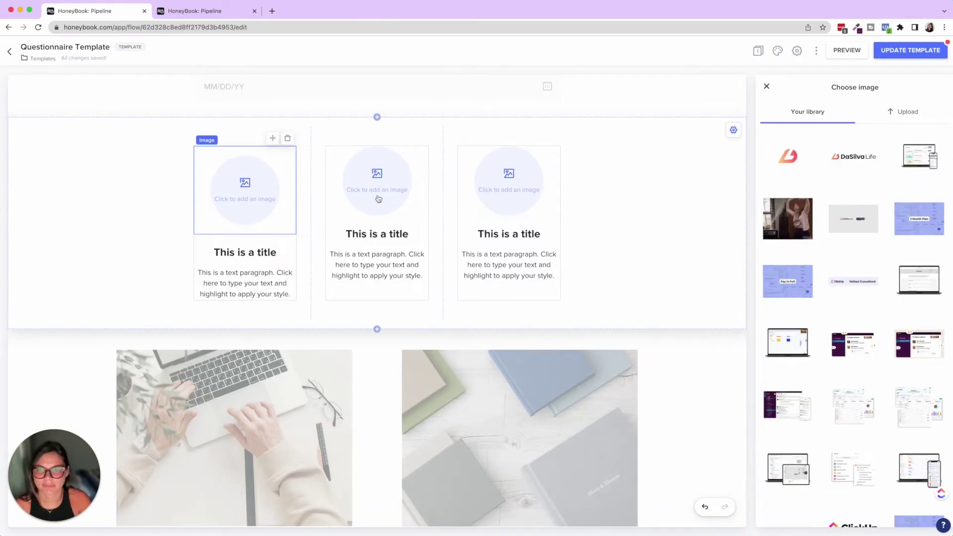
click(269, 252)
Replace the first grid card's sample title and paragraph with test text.
triple_click(272, 245)
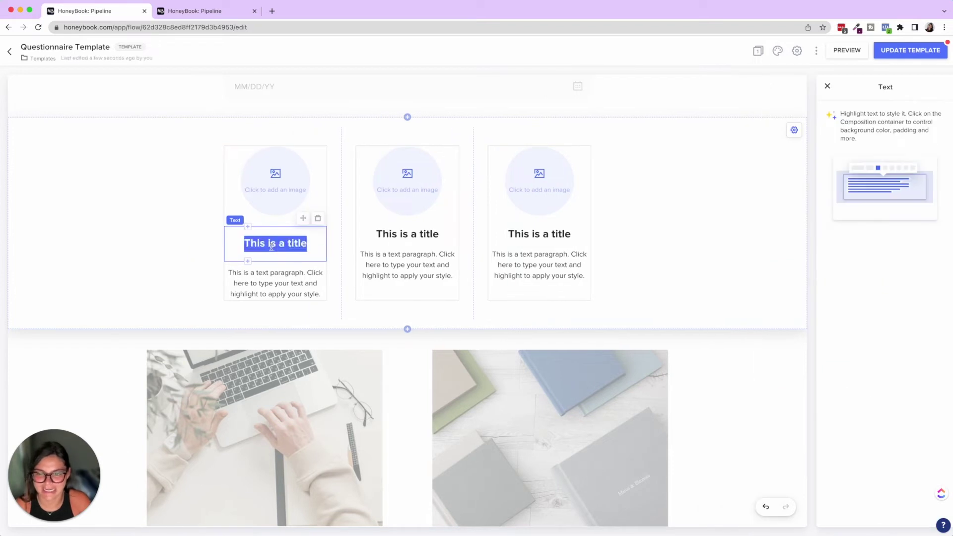
text(fzgzcfg)
triple_click(279, 283)
text(cf)
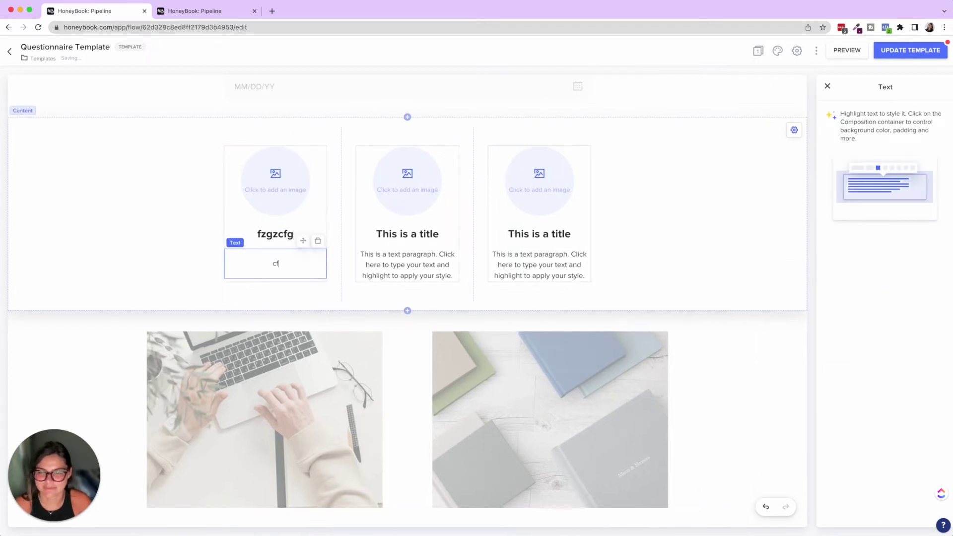
text(jbhkjfbskdjbfksbxzgd,kbxmngvmn)
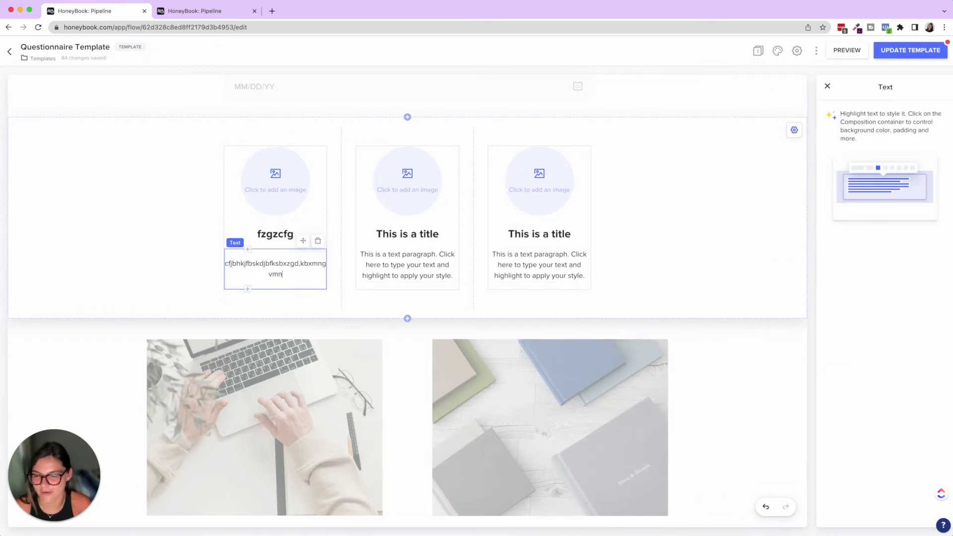
Delete the three-column images-and-text block, leaving the two-photo block in place.
click(713, 229)
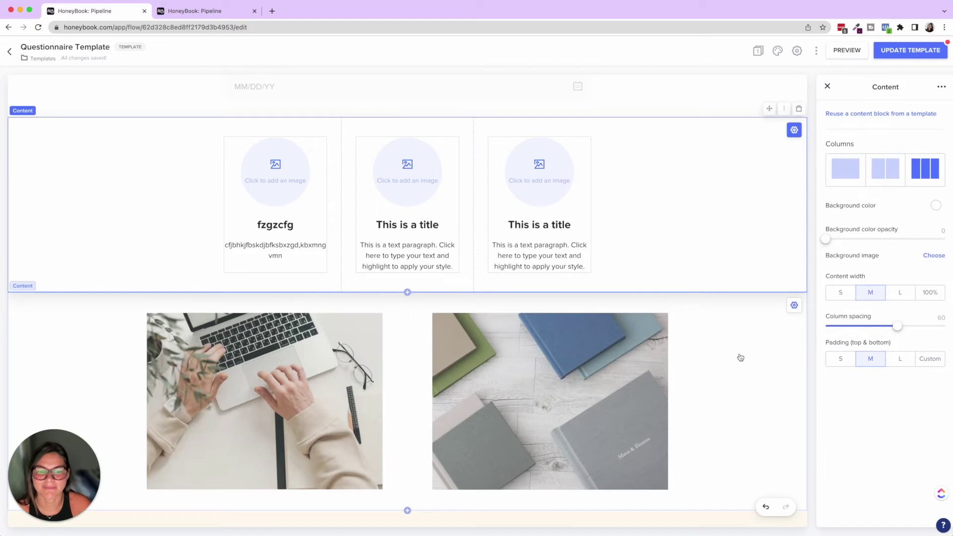
click(740, 358)
scroll(740, 212, down, 2)
scroll(737, 187, up, 2)
click(733, 215)
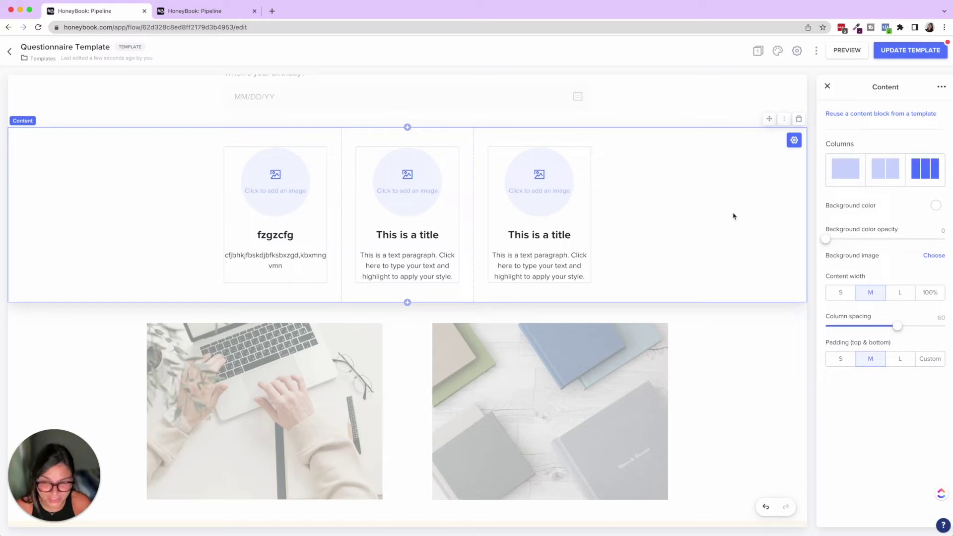
scroll(732, 216, down, 3)
click(735, 251)
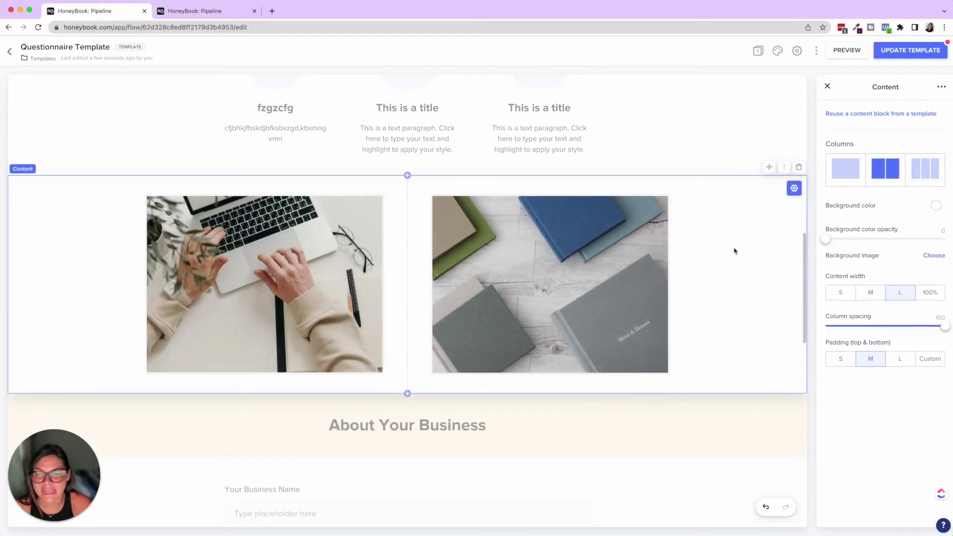
scroll(708, 252, down, 6)
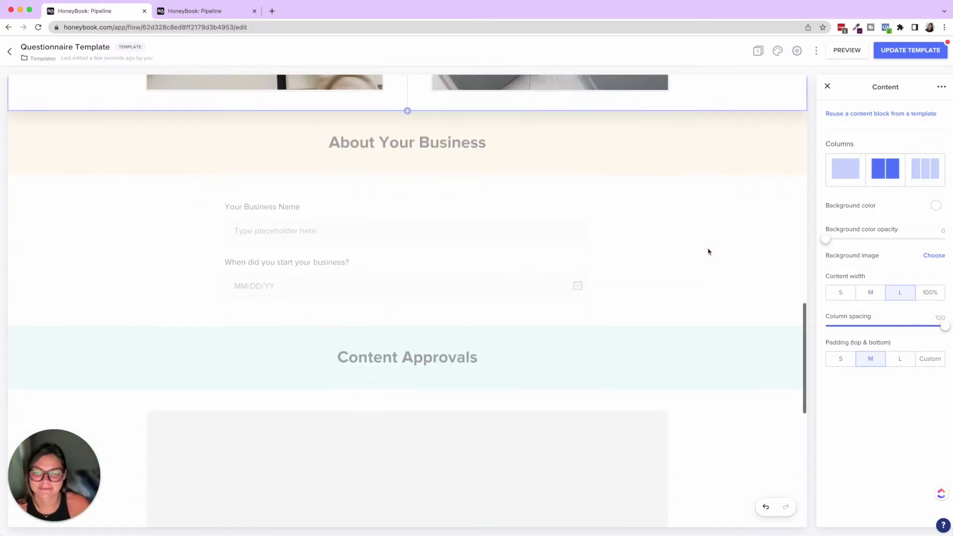
scroll(708, 252, up, 7)
click(715, 136)
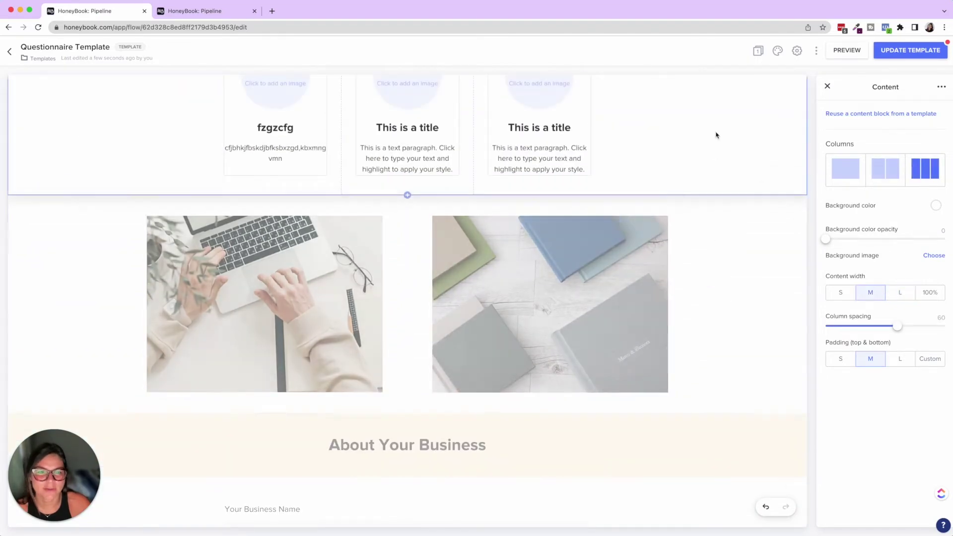
click(797, 101)
Insert an Image approval layout block under the Content Approvals heading.
scroll(713, 187, down, 8)
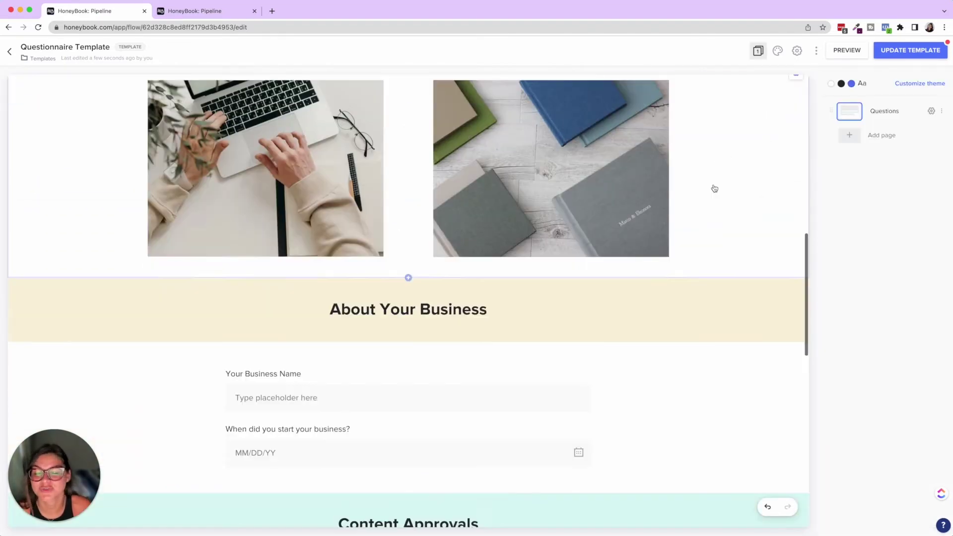
scroll(714, 188, down, 3)
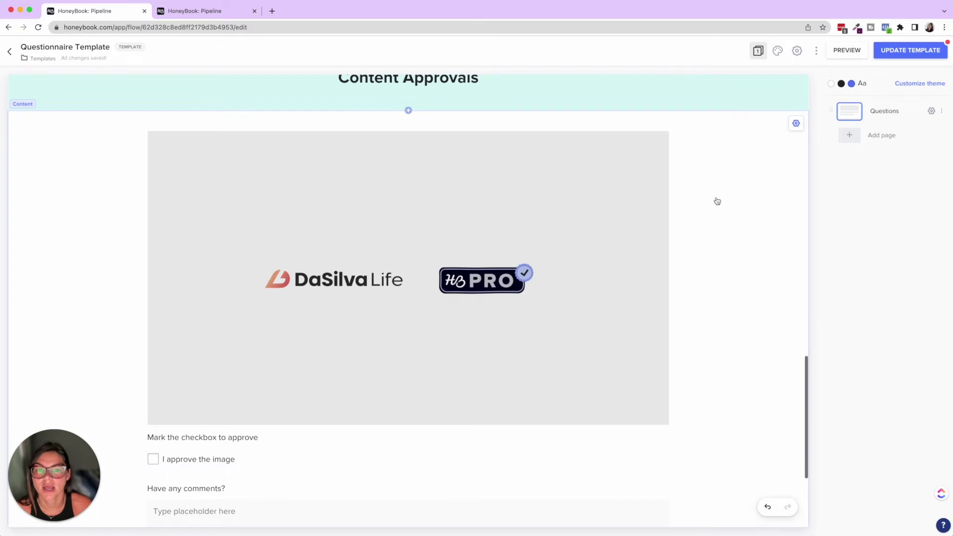
click(725, 217)
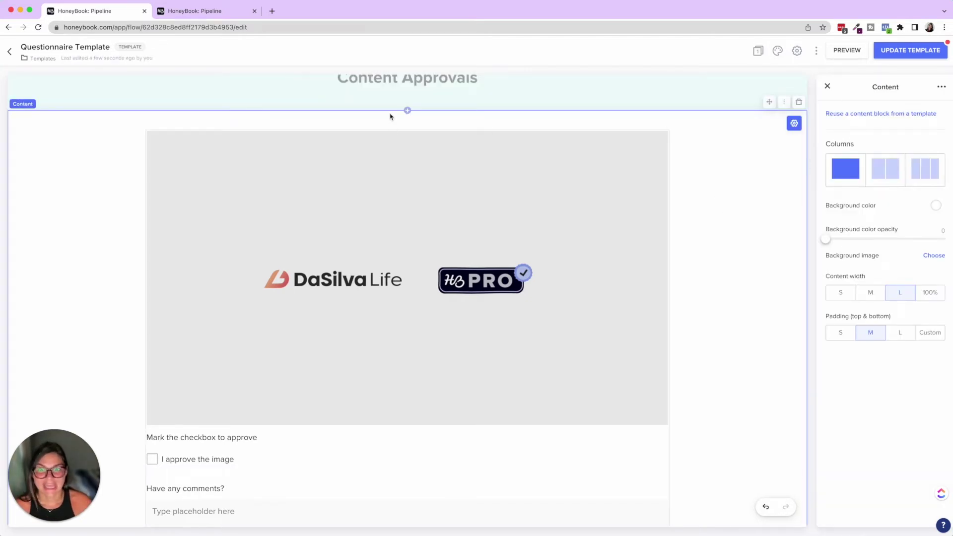
click(407, 110)
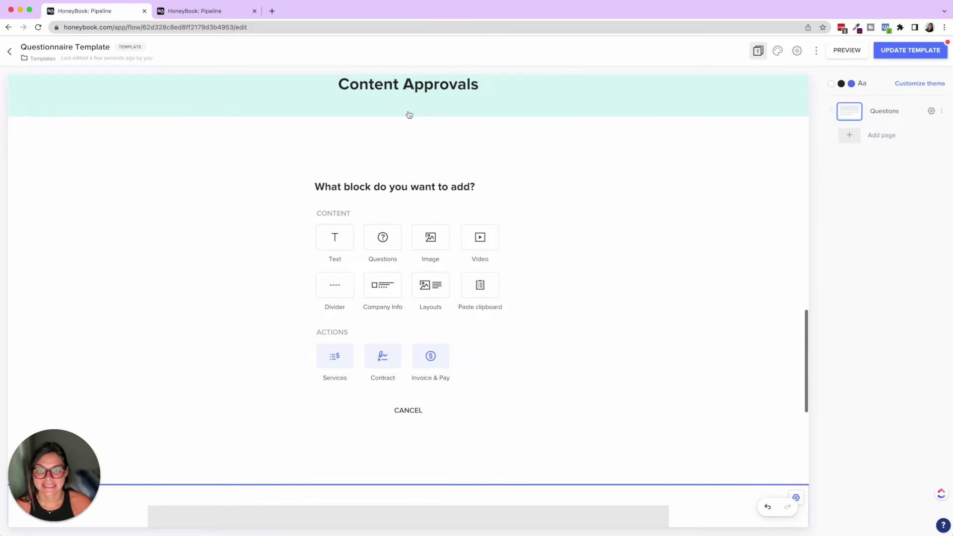
click(431, 286)
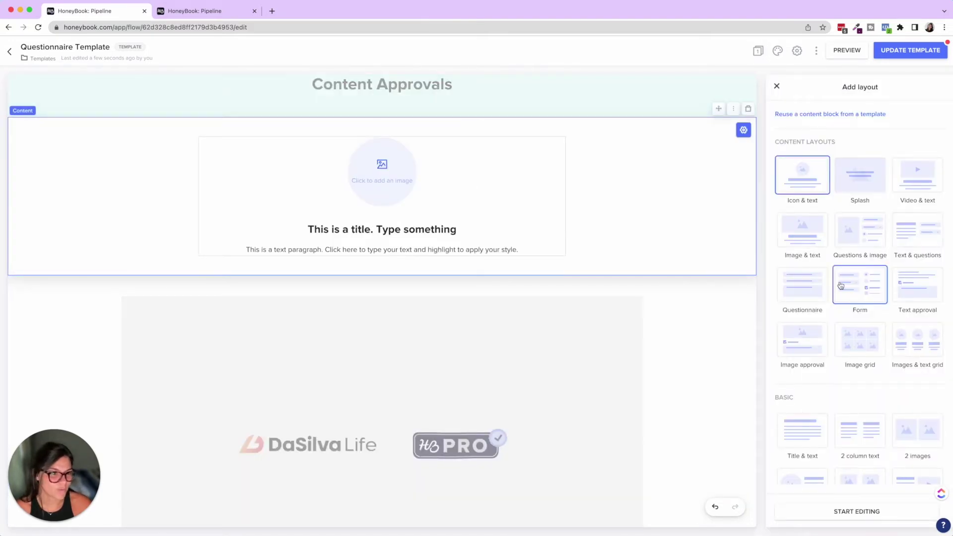
click(814, 339)
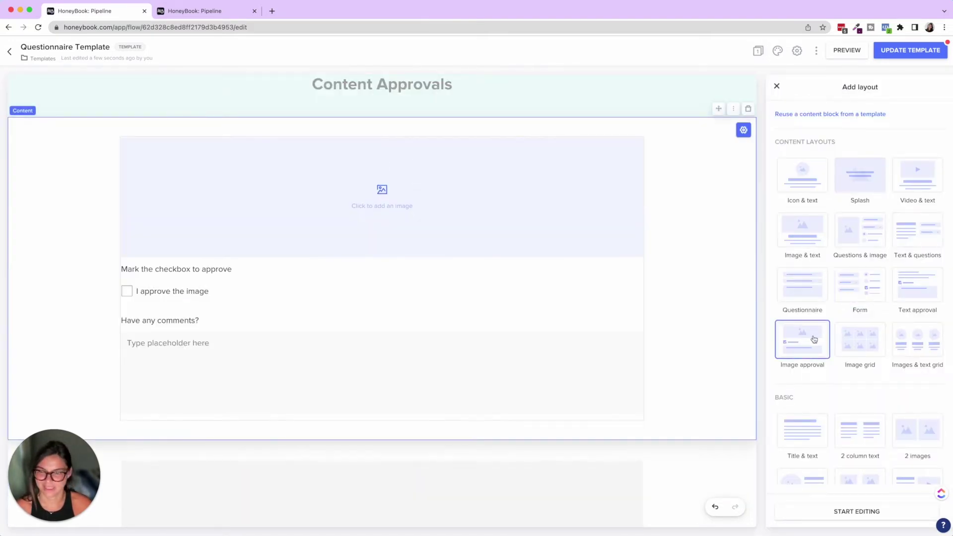
Check the new block's image and comments question, then open the client preview.
click(432, 236)
scroll(432, 233, down, 2)
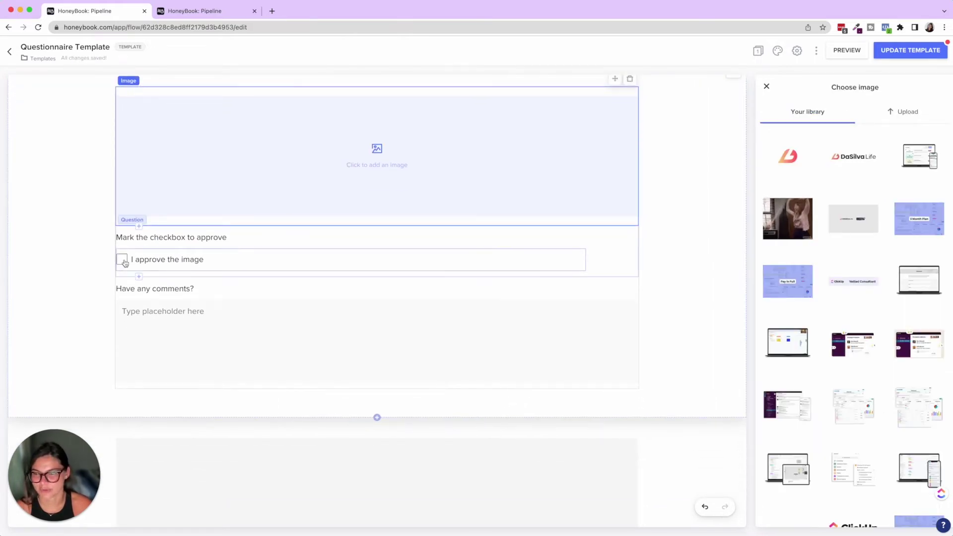
click(189, 317)
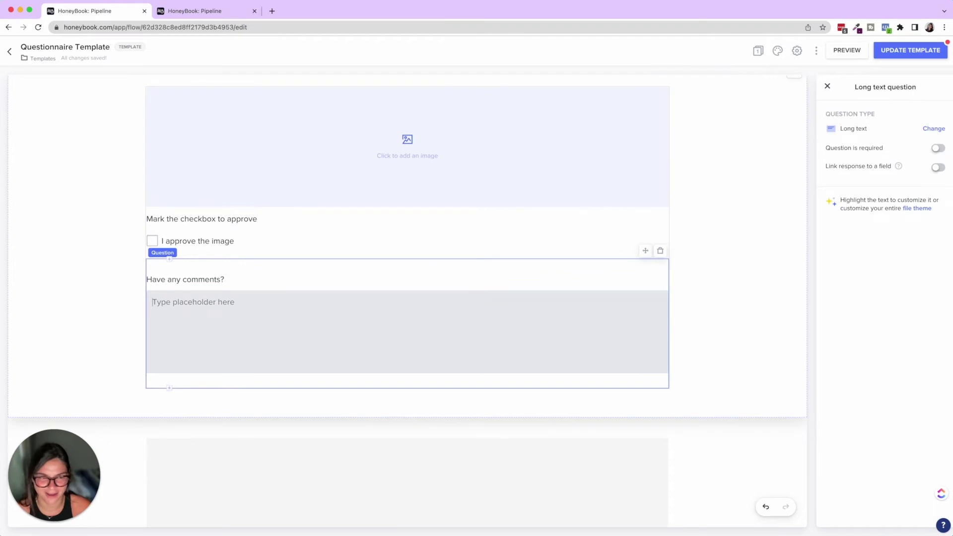
click(863, 55)
Tick 'I approve the image' and try the comments box in the preview, then exit it.
scroll(491, 160, down, 15)
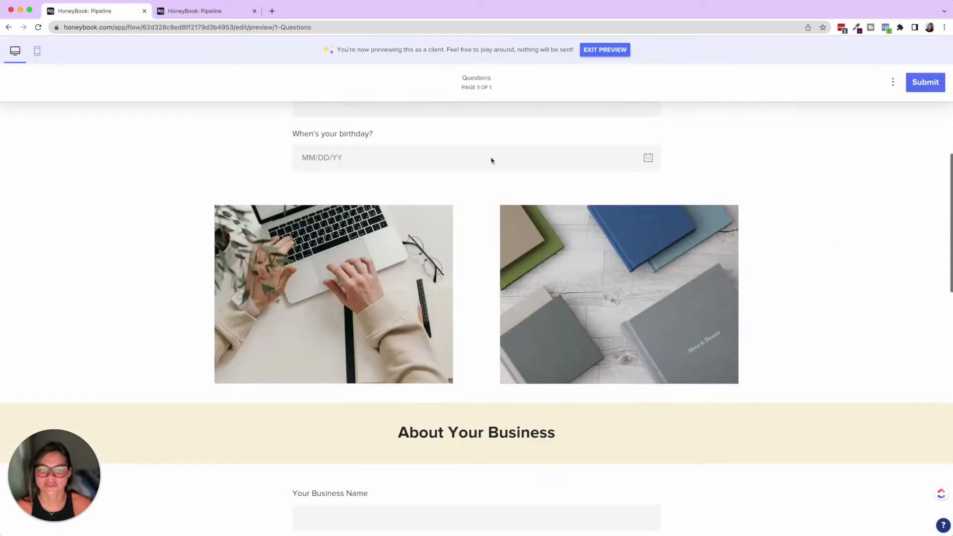
scroll(491, 161, down, 5)
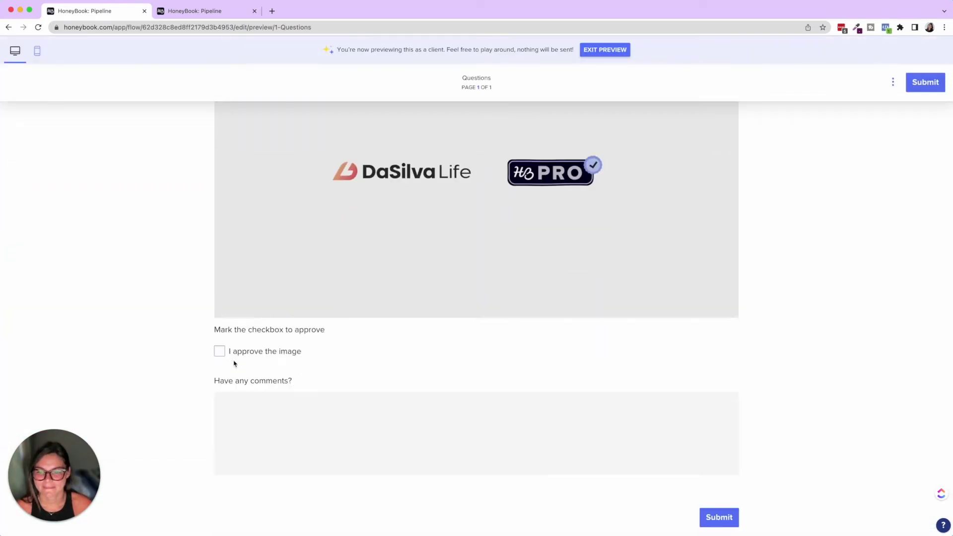
click(220, 351)
click(292, 438)
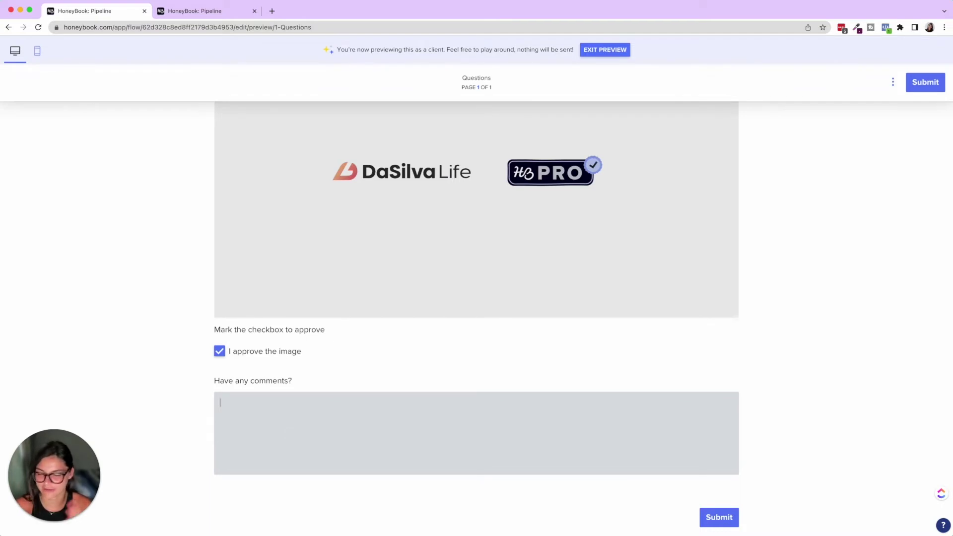
click(612, 56)
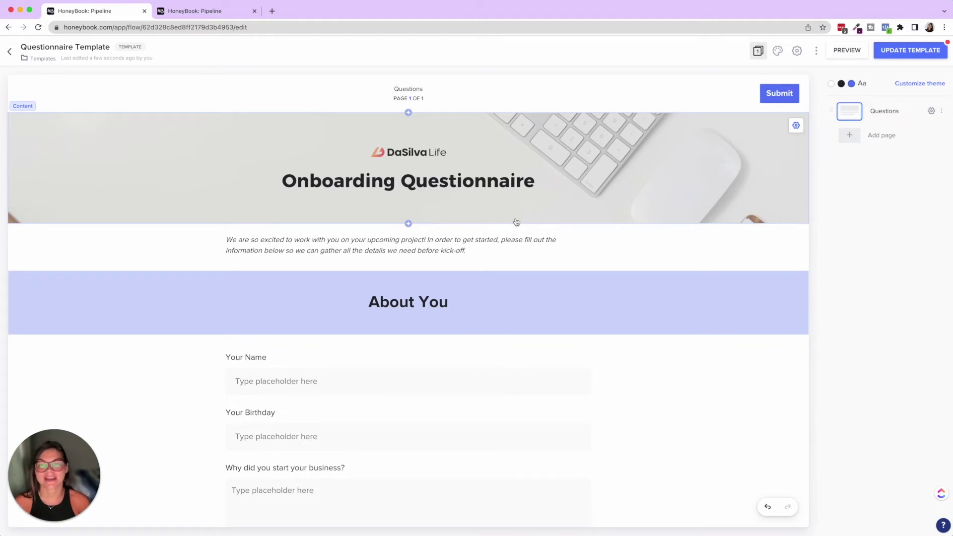
Inspect the DaSilva Life image settings, then select the About You questions section.
scroll(517, 222, down, 20)
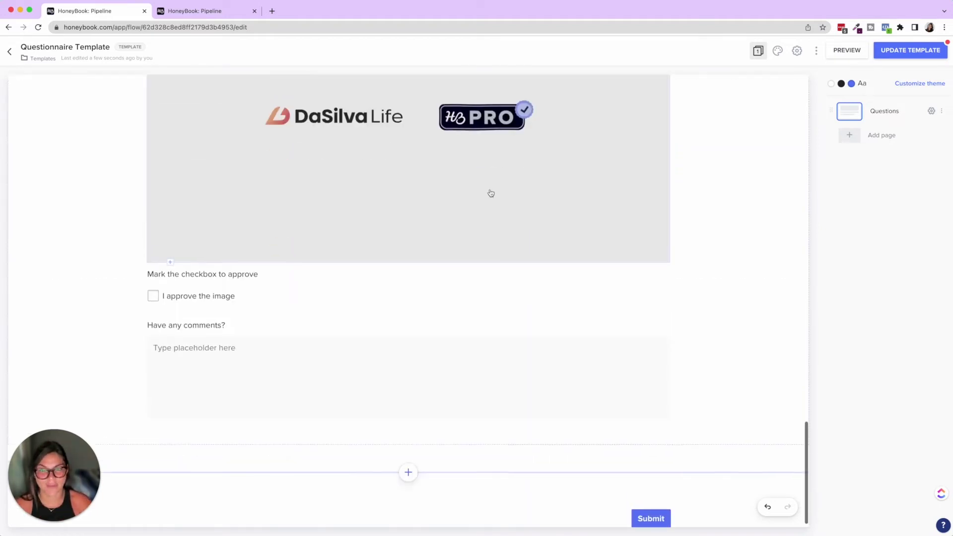
click(474, 190)
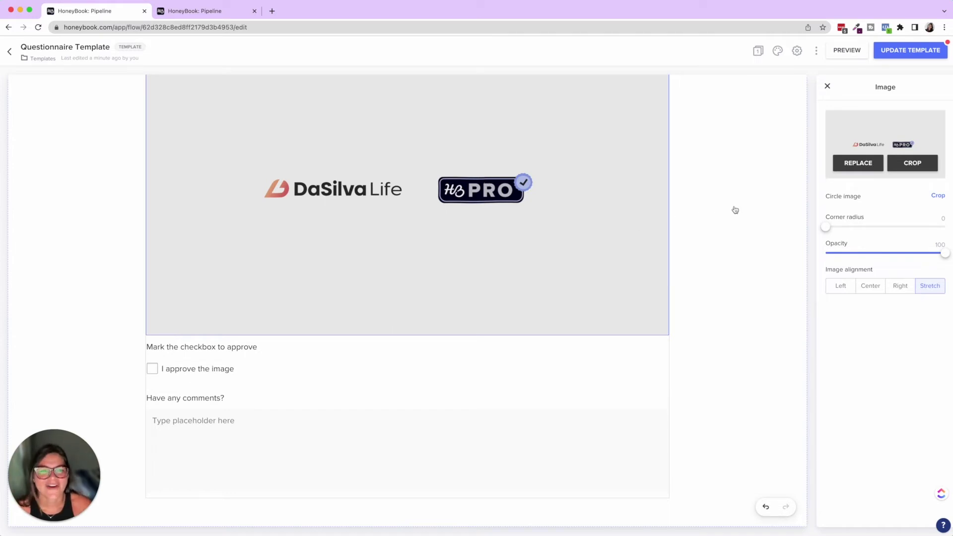
scroll(737, 208, up, 10)
click(722, 138)
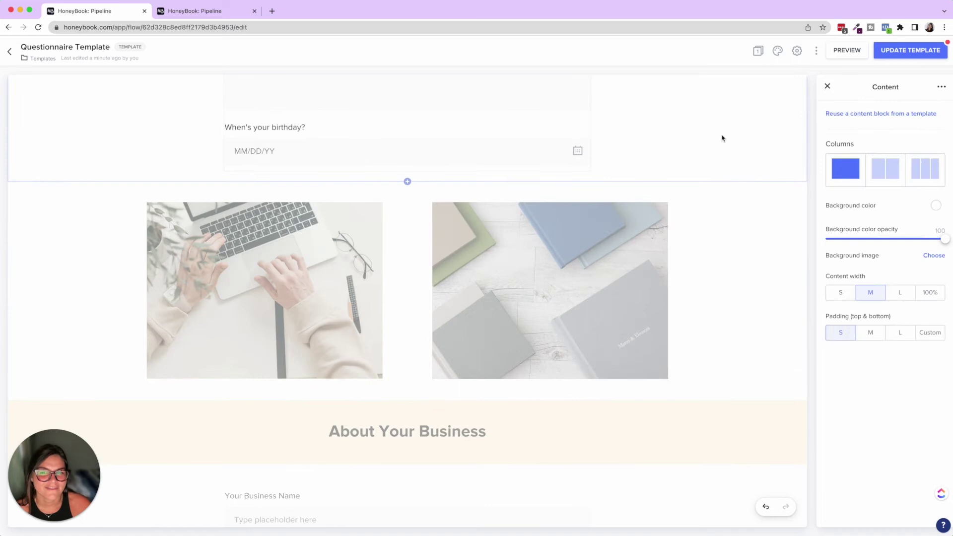
scroll(721, 139, up, 5)
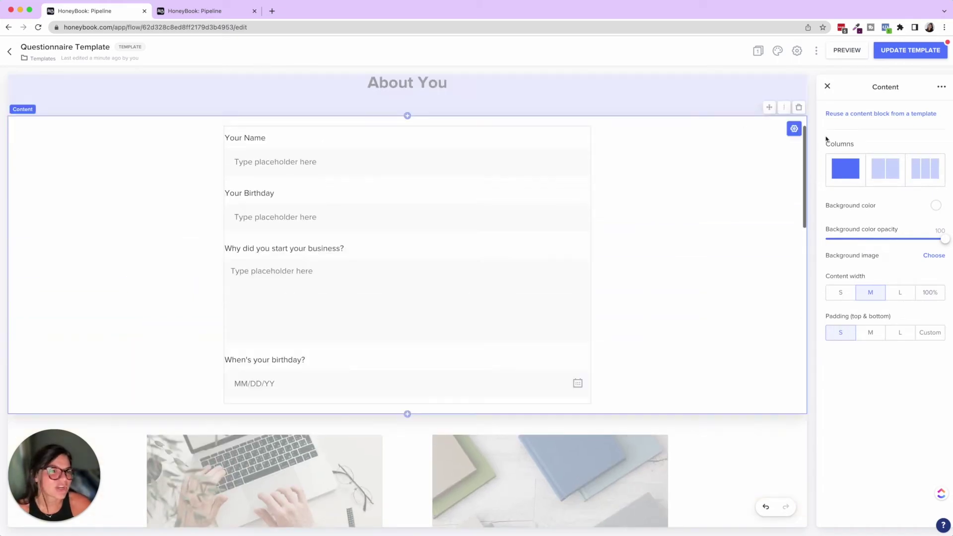
Try a blue background on About You, revert to white, and split it into two columns.
click(936, 205)
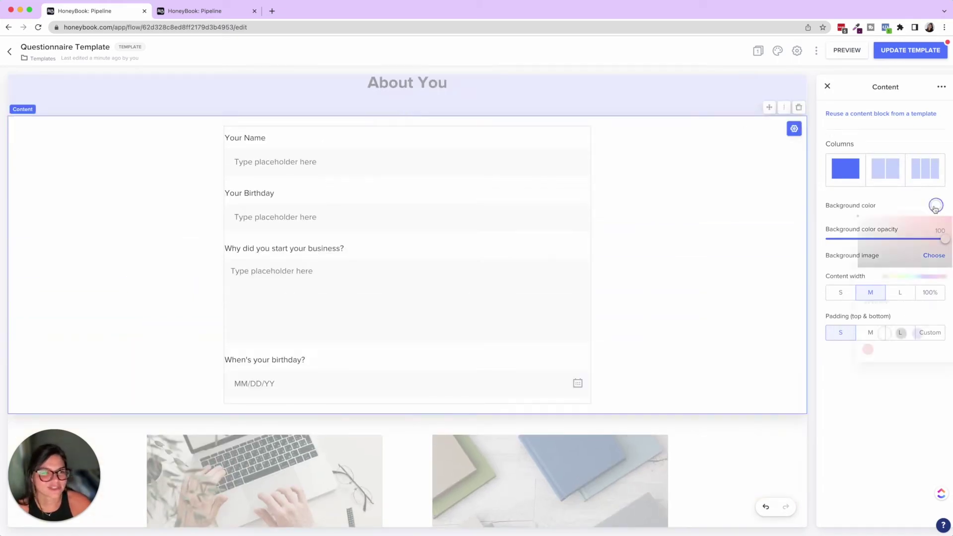
click(918, 334)
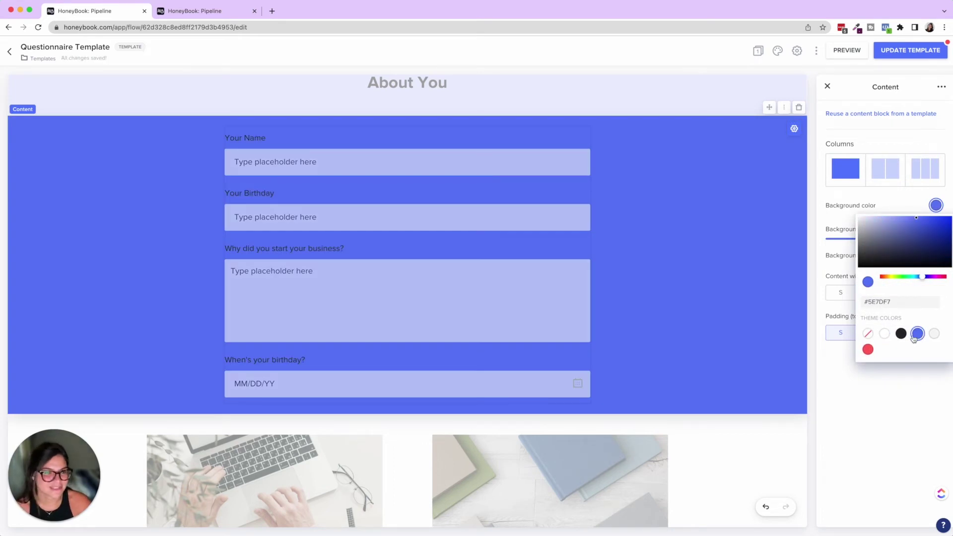
click(888, 338)
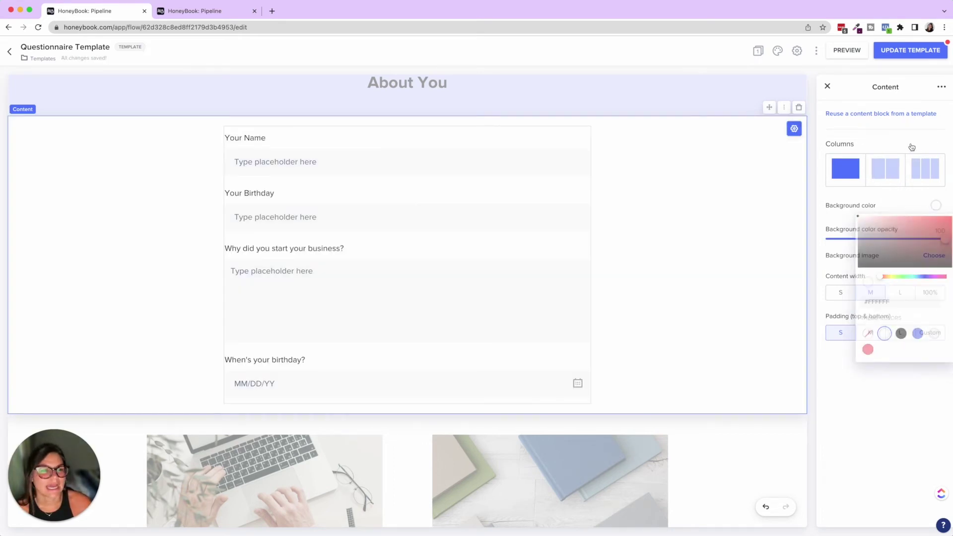
click(888, 170)
click(888, 171)
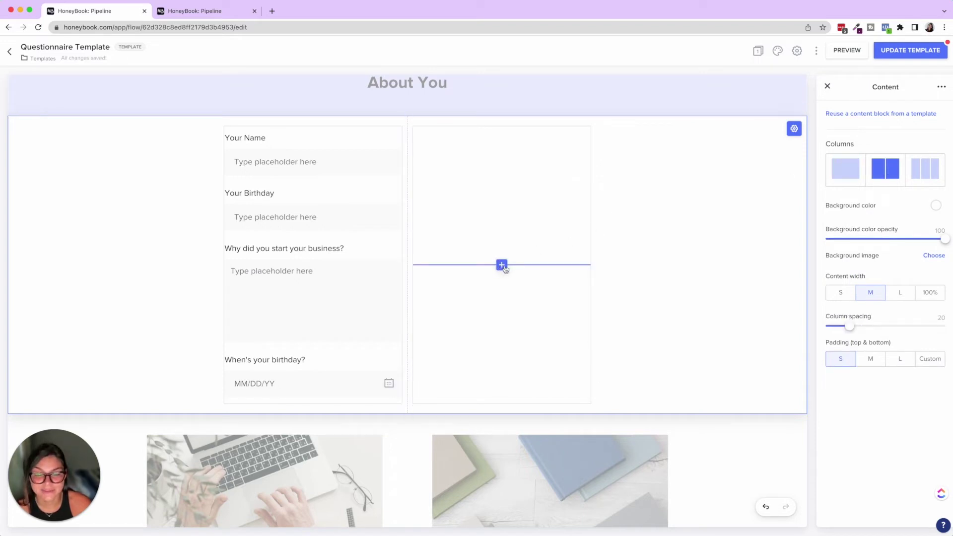
Add a Form-layout questions block below About You, then a text block beneath it.
click(407, 415)
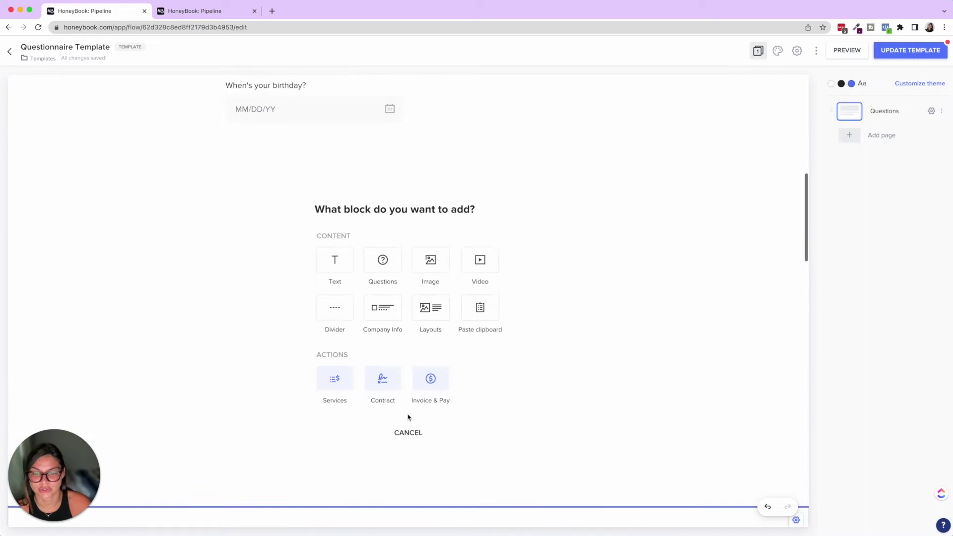
click(384, 249)
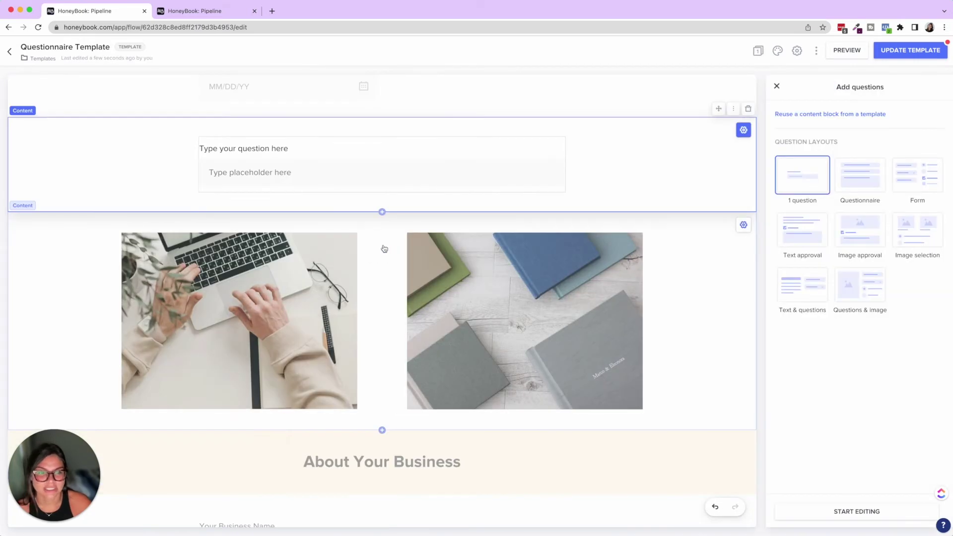
click(911, 184)
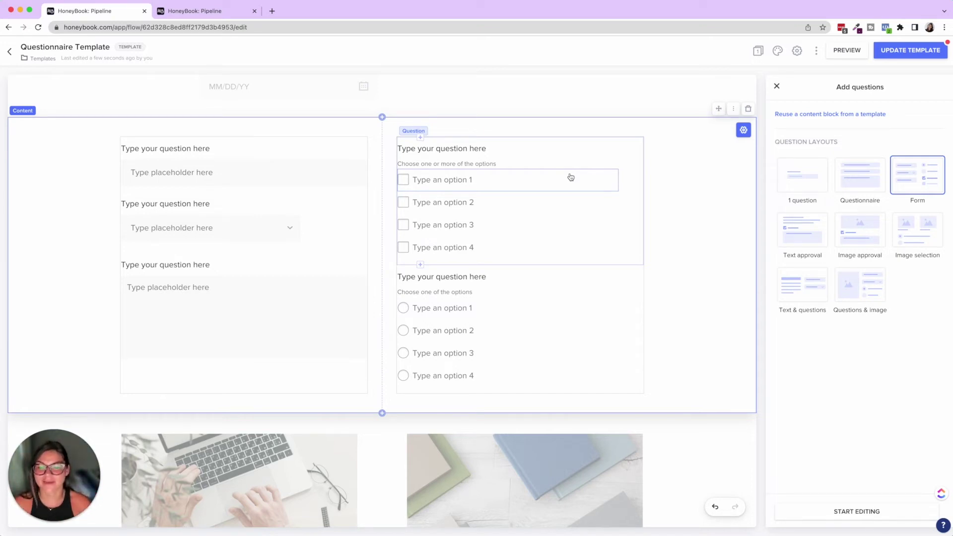
click(382, 413)
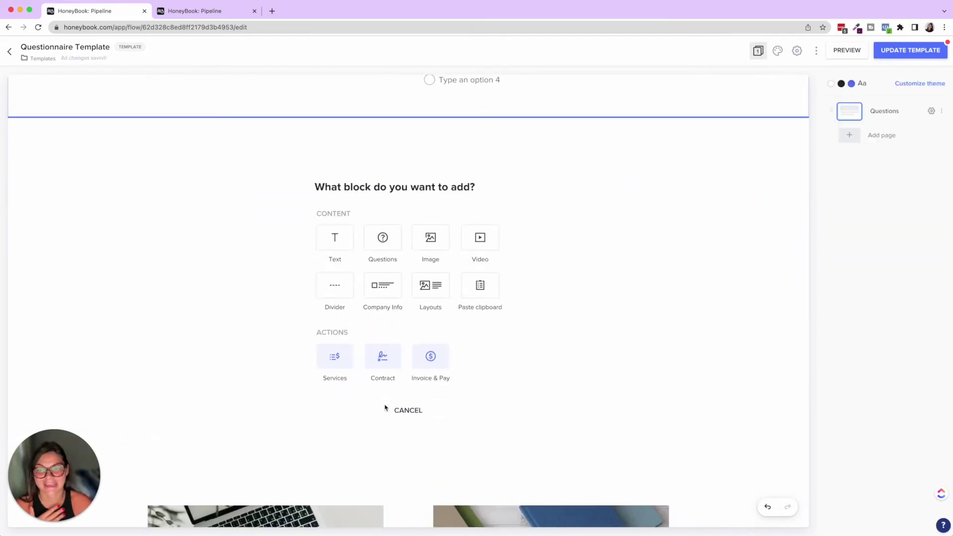
click(334, 242)
Start editing the new 'This is a title. Type something' text block.
click(343, 151)
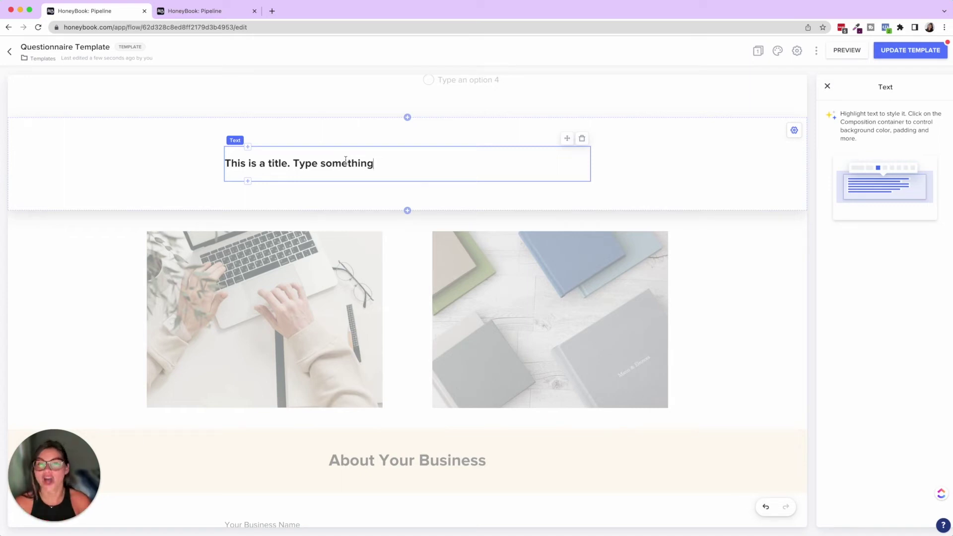
Make the text row three columns and relabel the first as plain, smaller 'Bridesmaid Name:'.
click(607, 149)
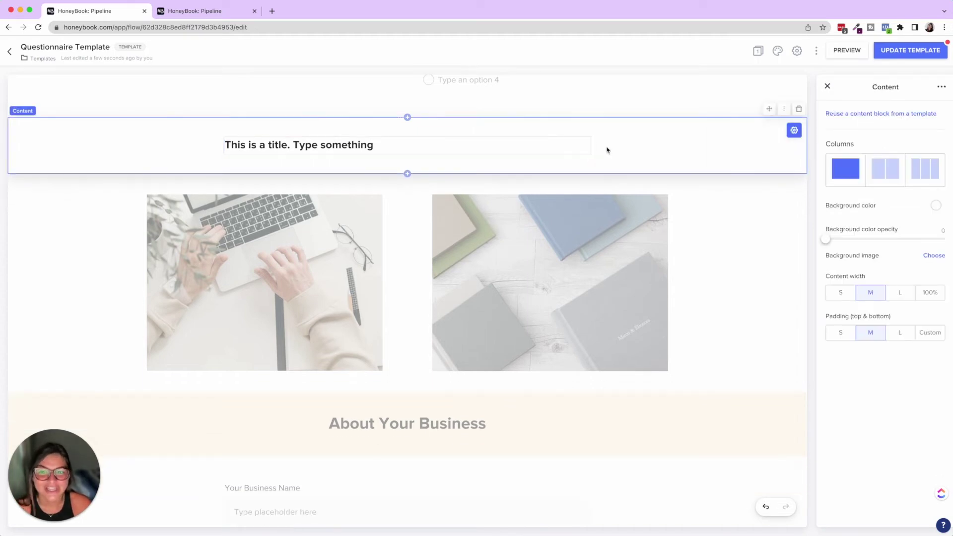
click(928, 182)
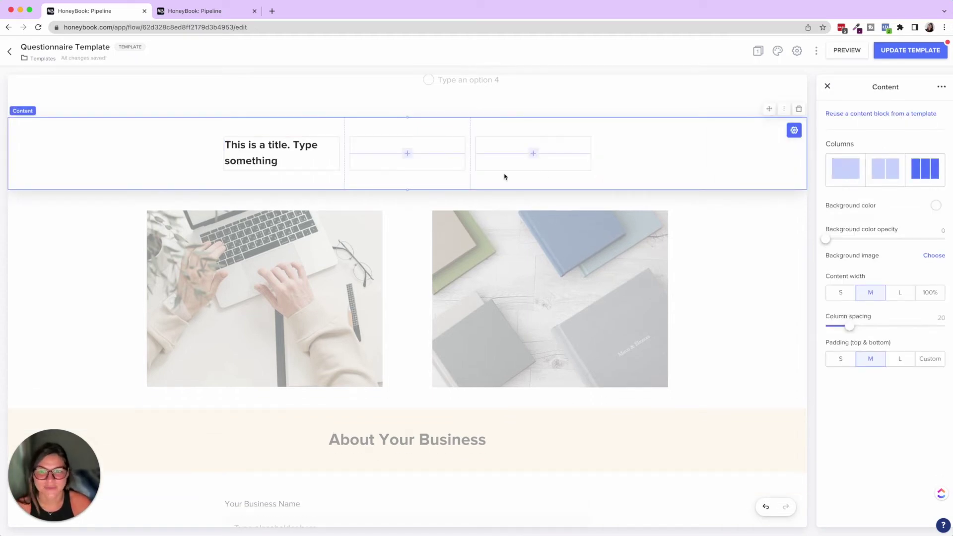
click(298, 164)
drag(292, 182, 225, 163)
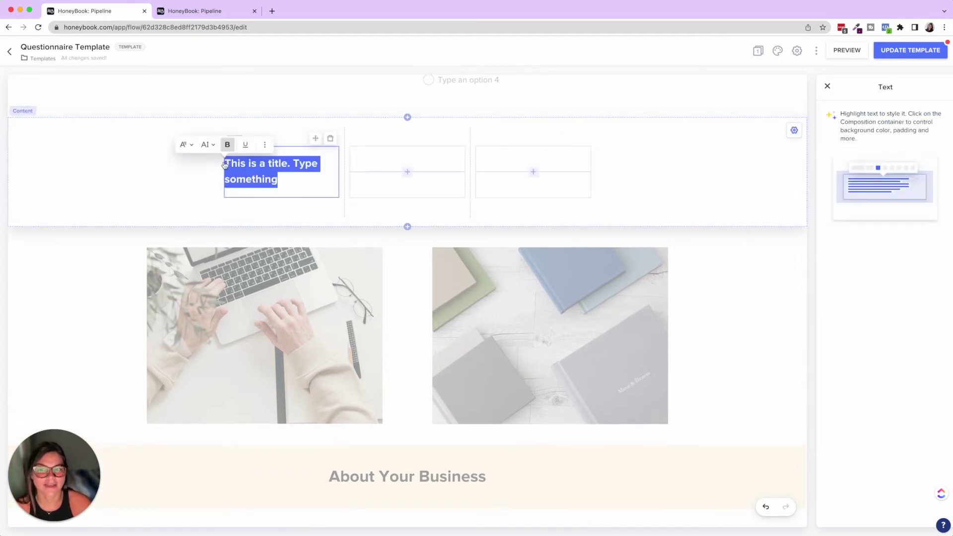
text(Bridesami)
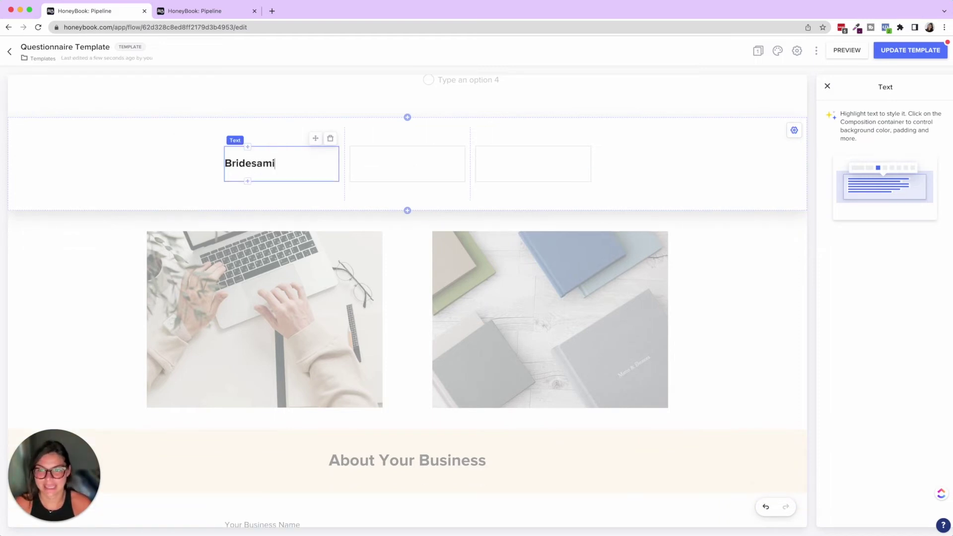
key(BackSpace)
key(BackSpace)
key(BackSpace)
text(maid)
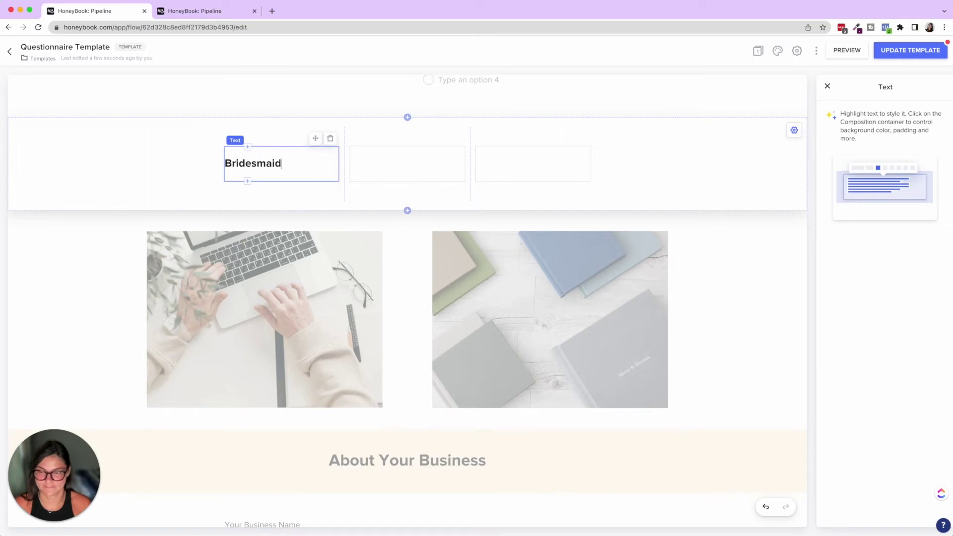
text( Name:)
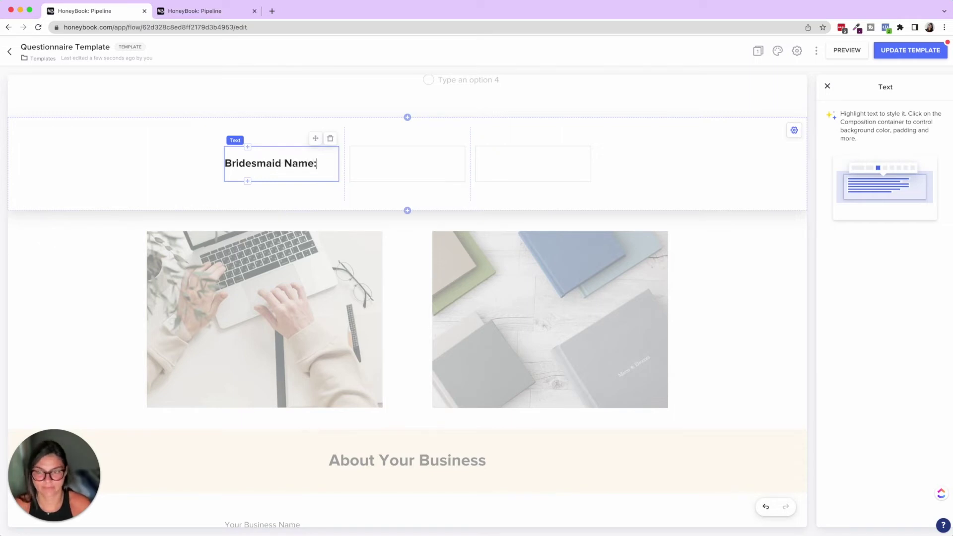
triple_click(257, 168)
key(super+c)
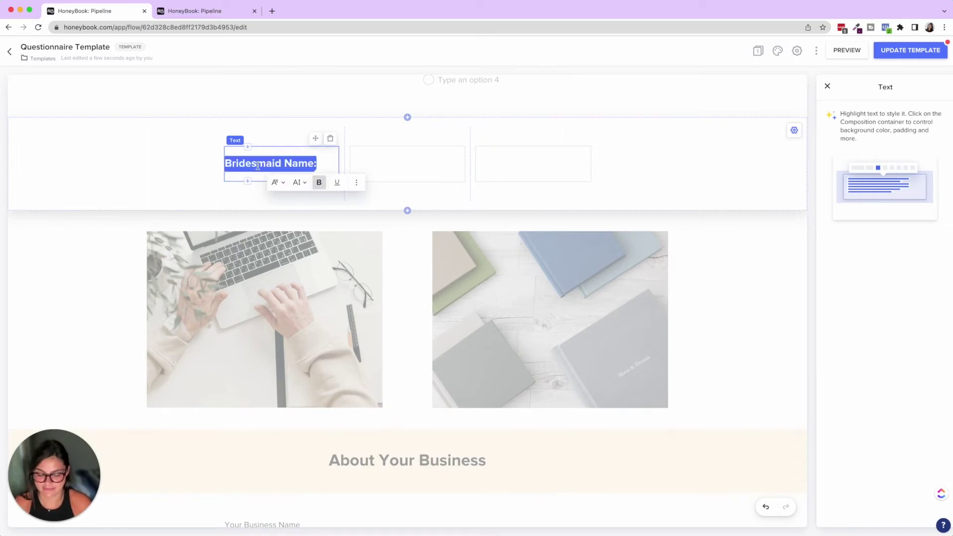
key(ctrl+b)
click(274, 182)
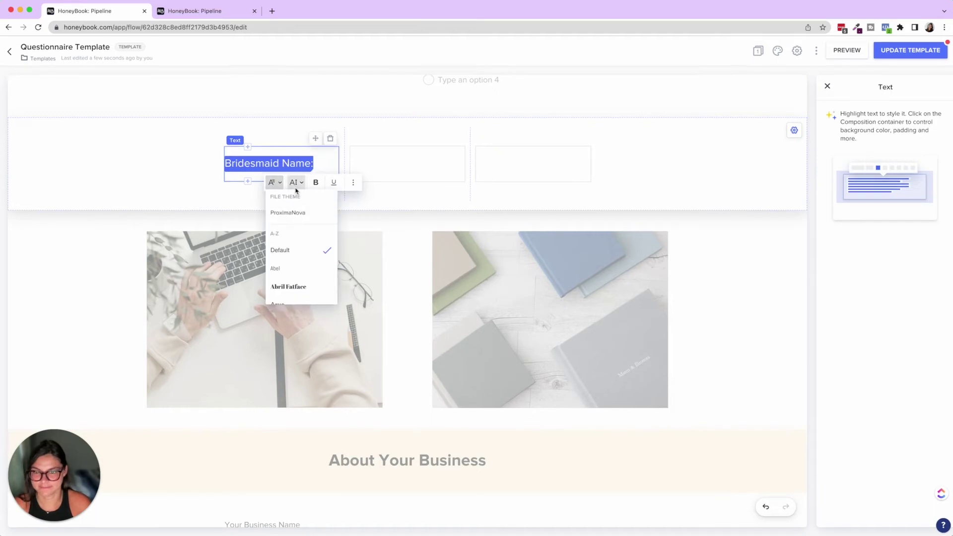
click(296, 183)
click(300, 196)
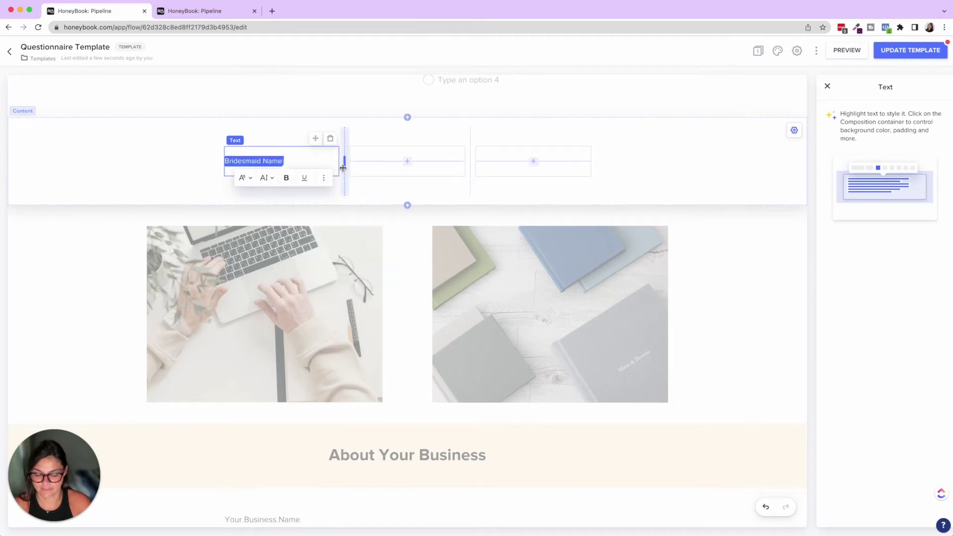
Add a 'Groomsman Name:' text label to the middle column.
click(407, 161)
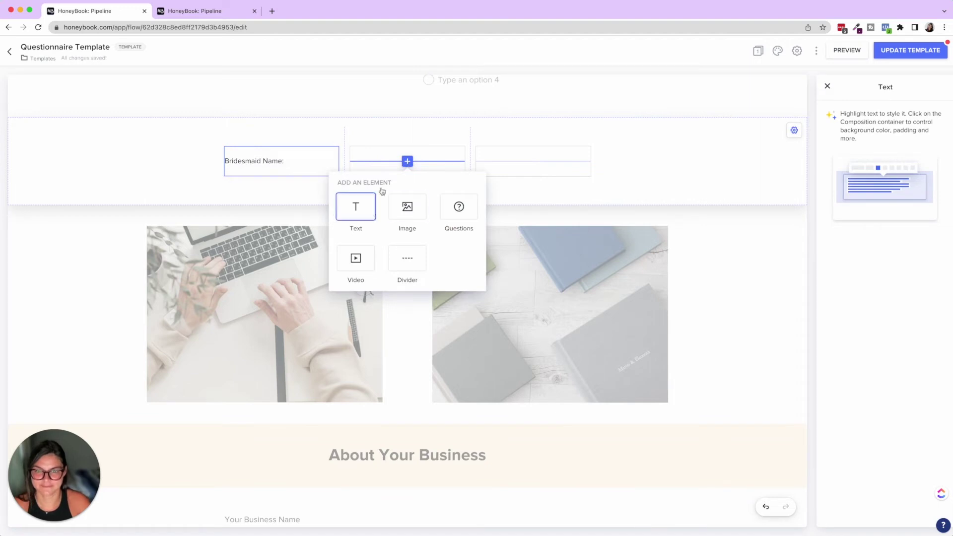
click(371, 212)
key(super+v)
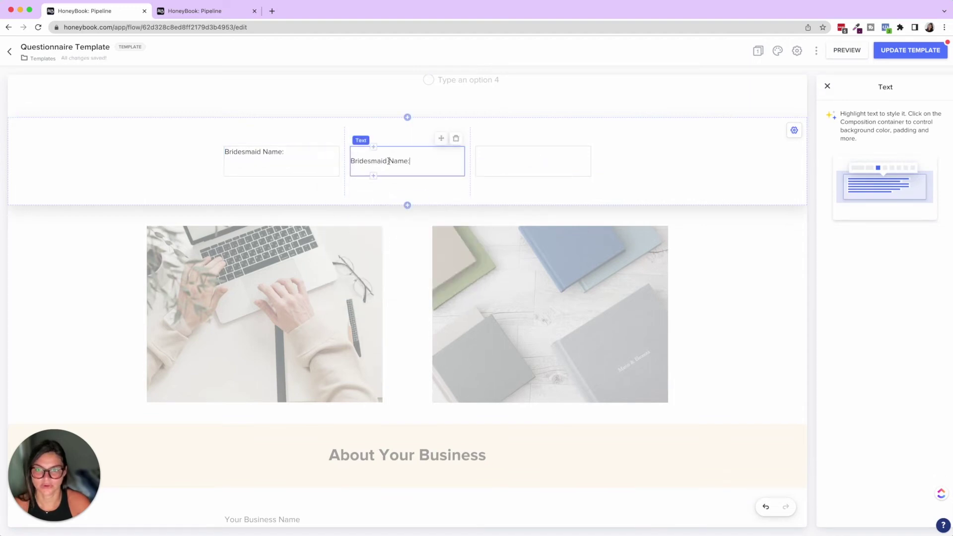
drag(388, 161, 308, 159)
text(Groom)
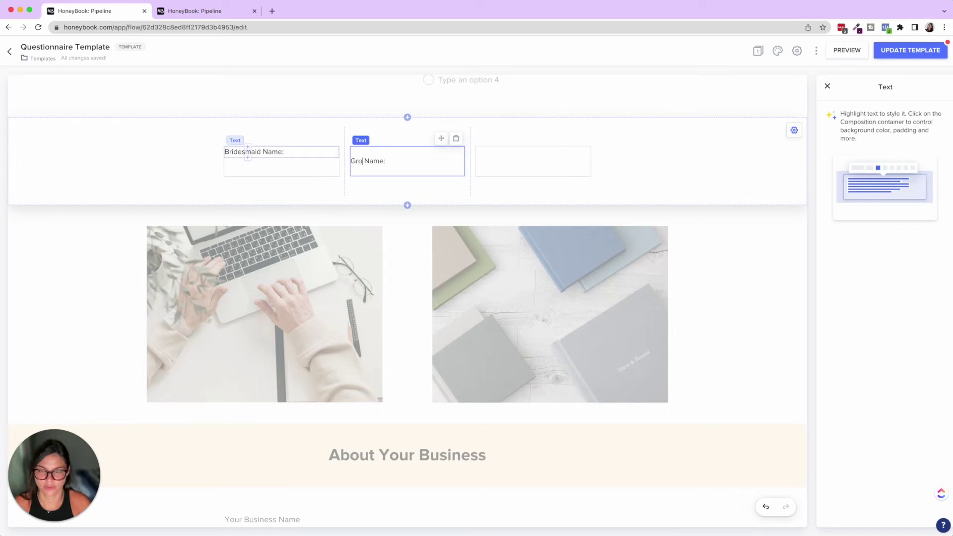
text(sman)
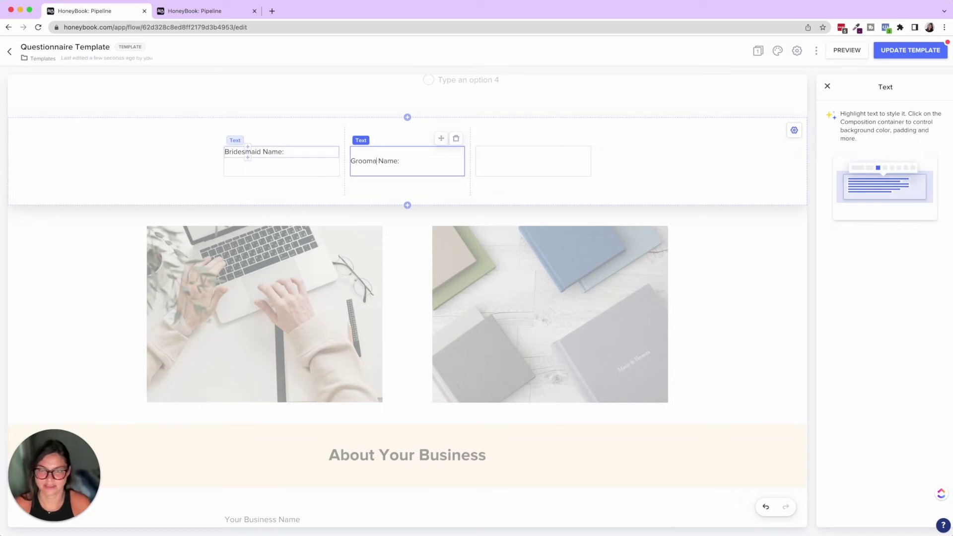
Add a 'Song:' text label to the right column.
click(531, 168)
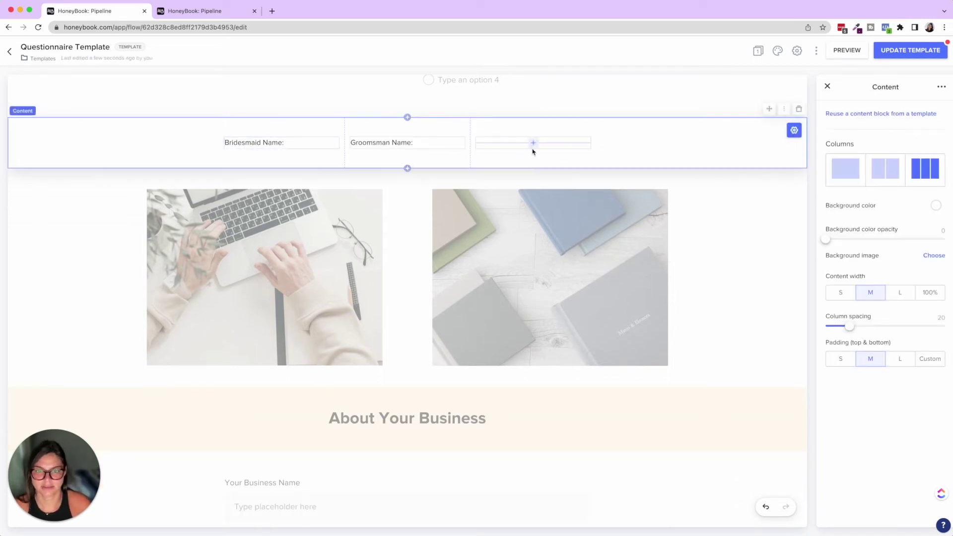
click(534, 144)
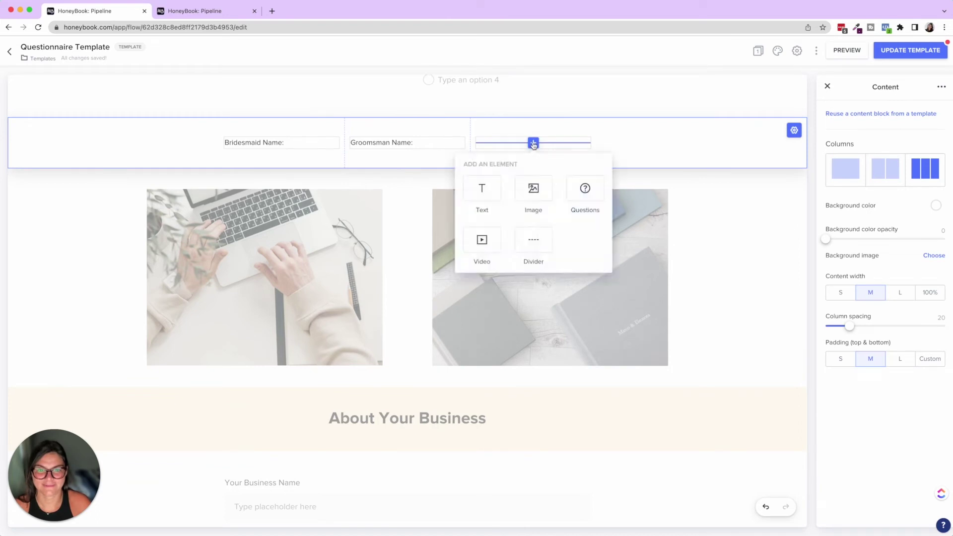
click(495, 190)
text(Song:)
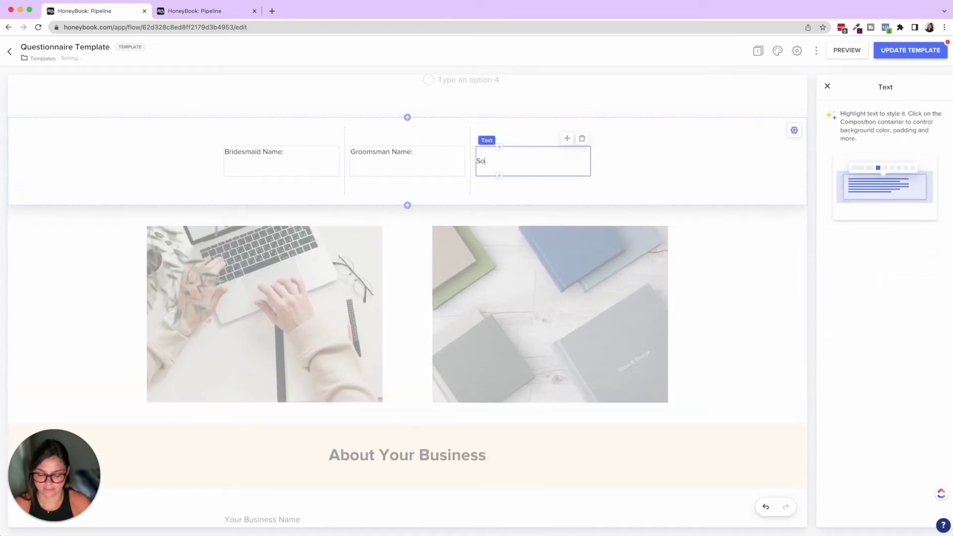
click(682, 164)
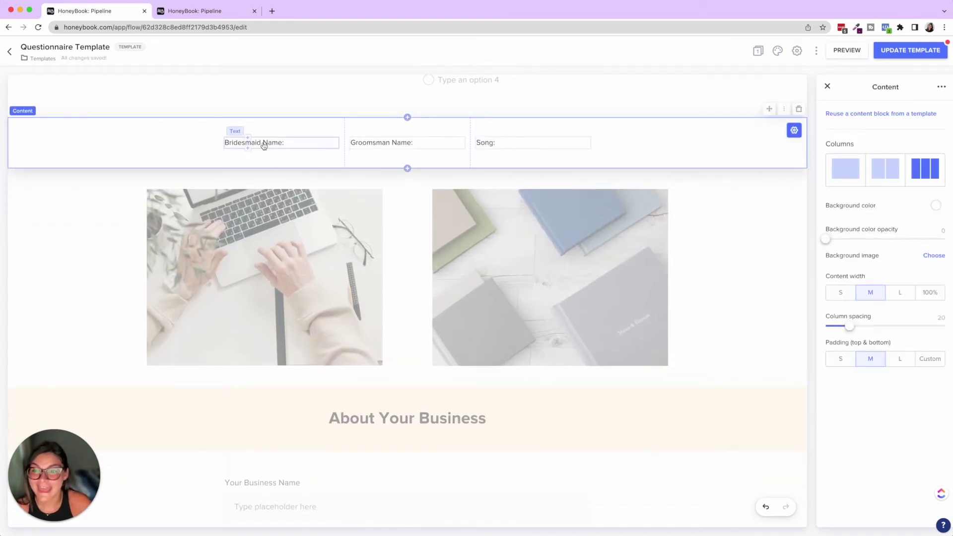
Add a short-text question titled 'Bridesmaid Name:' and delete the standalone Bridesmaid label.
click(243, 163)
click(248, 176)
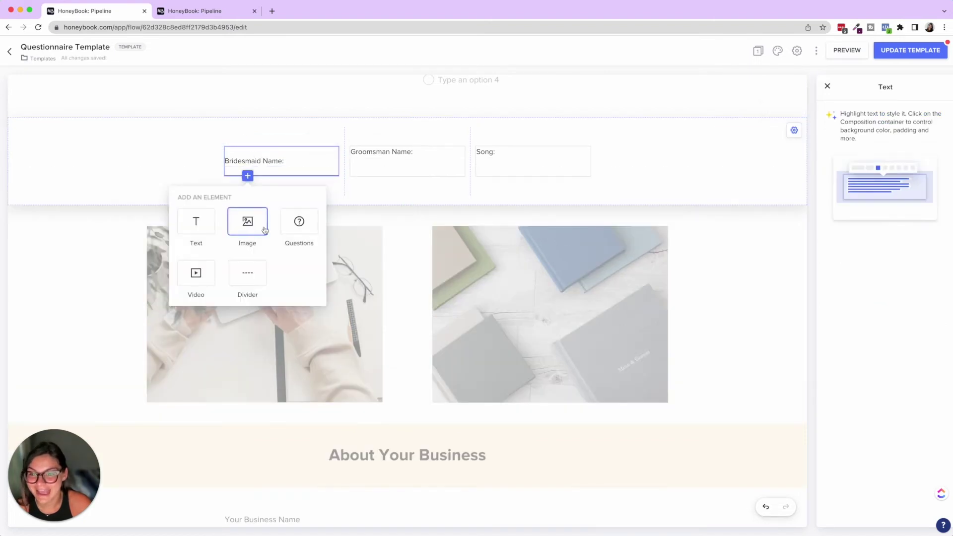
click(292, 231)
click(405, 193)
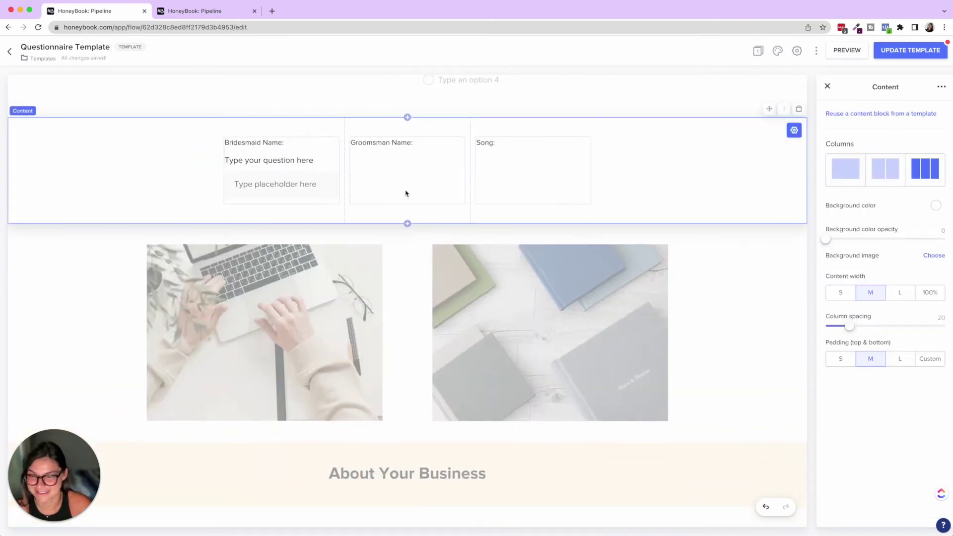
click(312, 148)
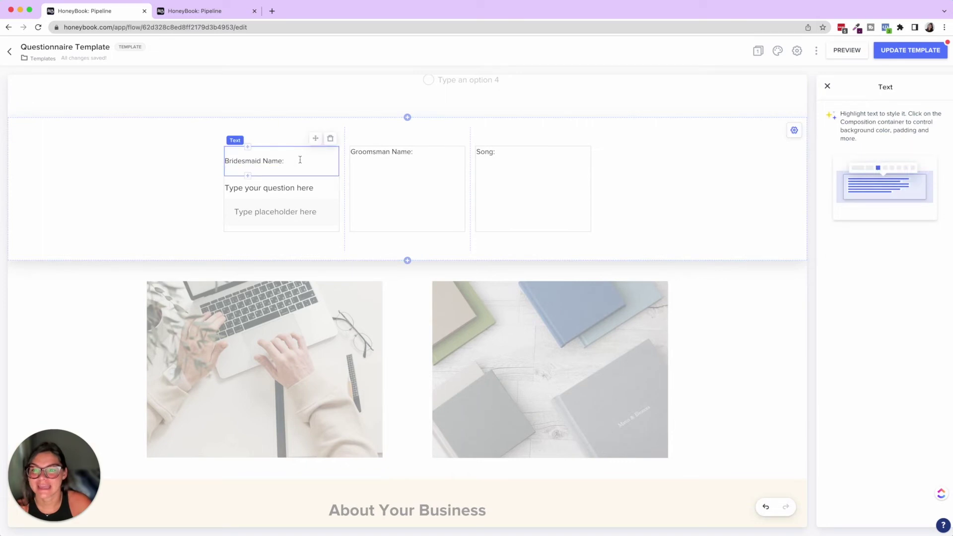
triple_click(299, 160)
key(ctrl+c)
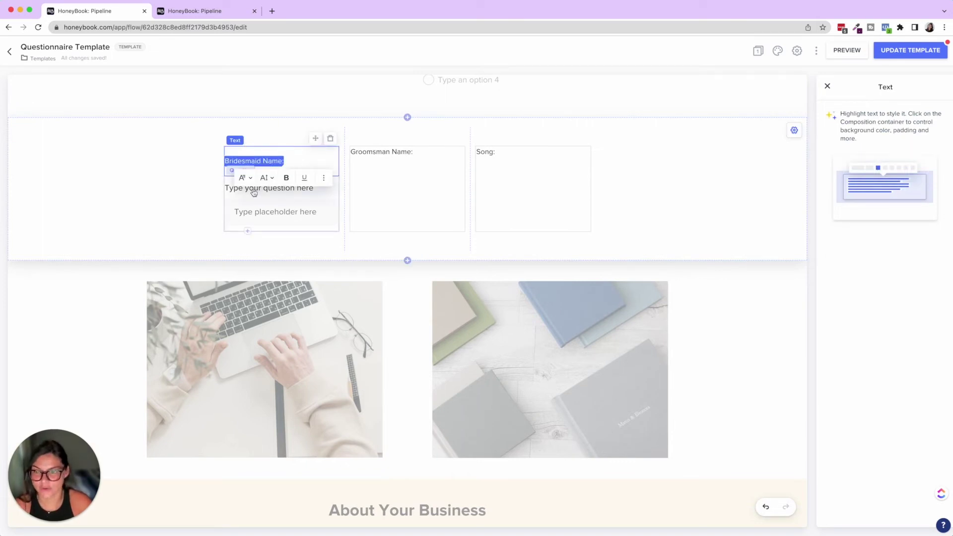
click(250, 189)
key(ctrl+v)
click(349, 159)
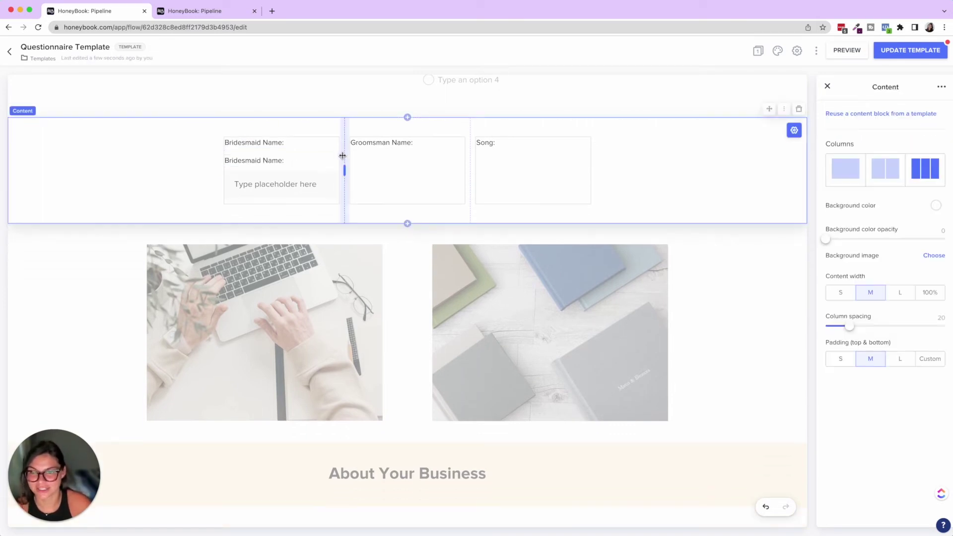
click(330, 149)
click(330, 139)
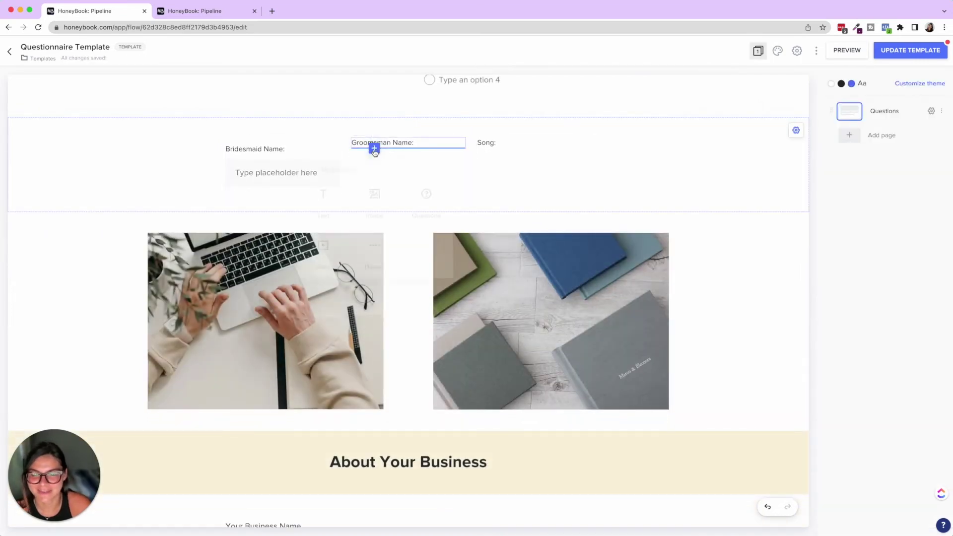
Add short-text questions under the Groomsman Name: and Song: labels.
click(375, 148)
click(419, 200)
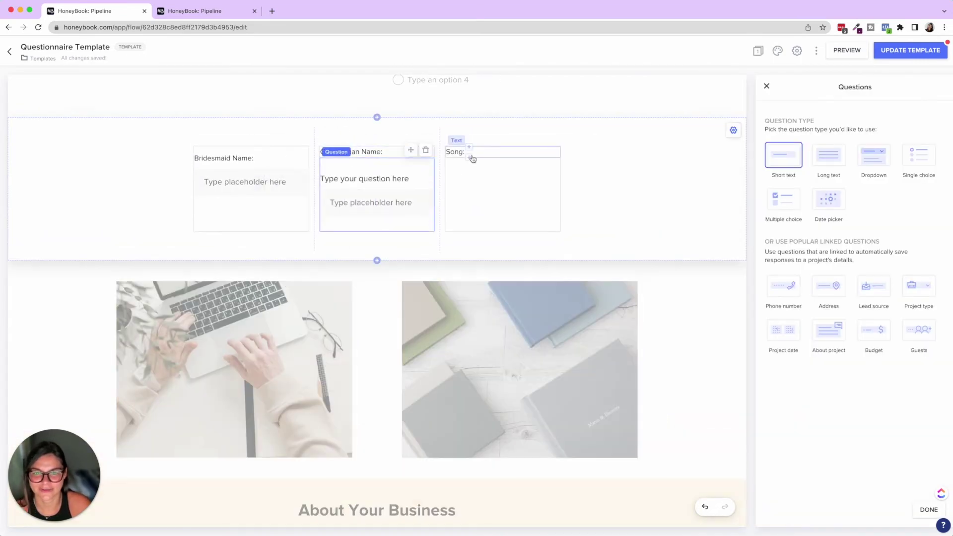
click(471, 157)
click(500, 176)
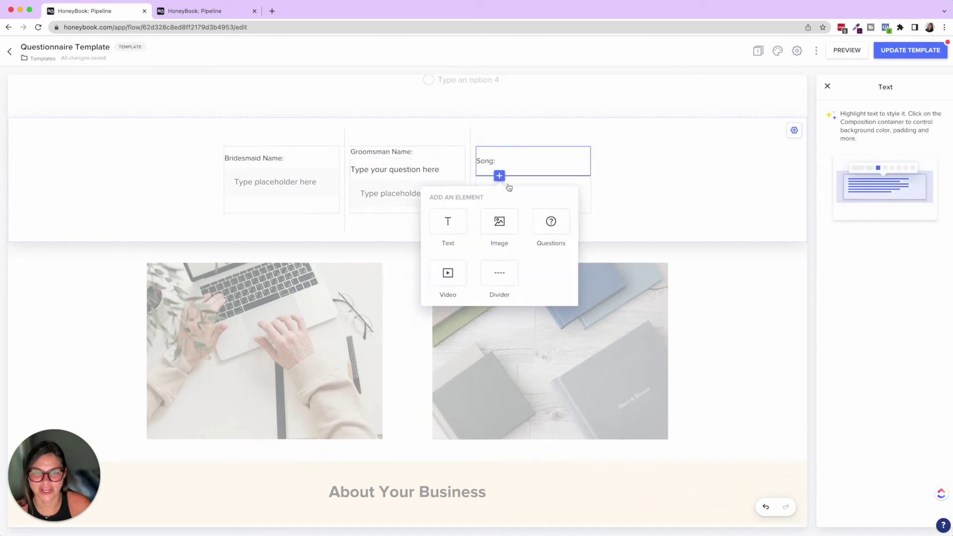
click(565, 229)
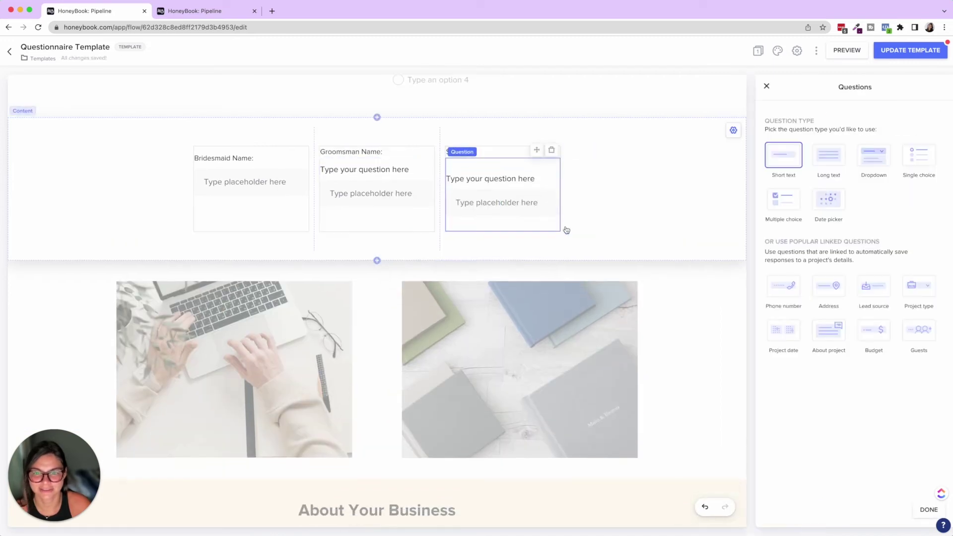
Paste 'Groomsman Name:' as the label of the middle and Song column questions.
click(386, 158)
triple_click(389, 160)
click(448, 188)
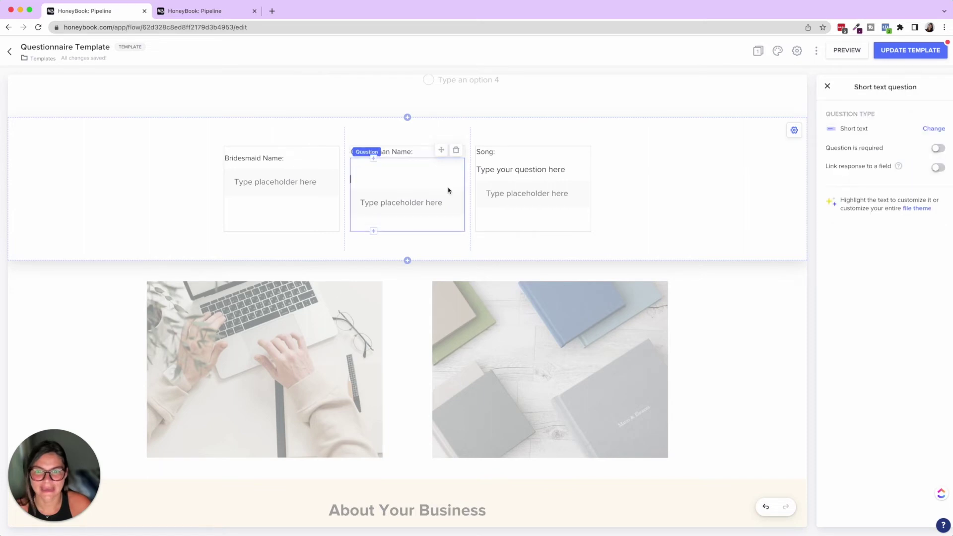
key(cmd+v)
click(509, 176)
click(517, 179)
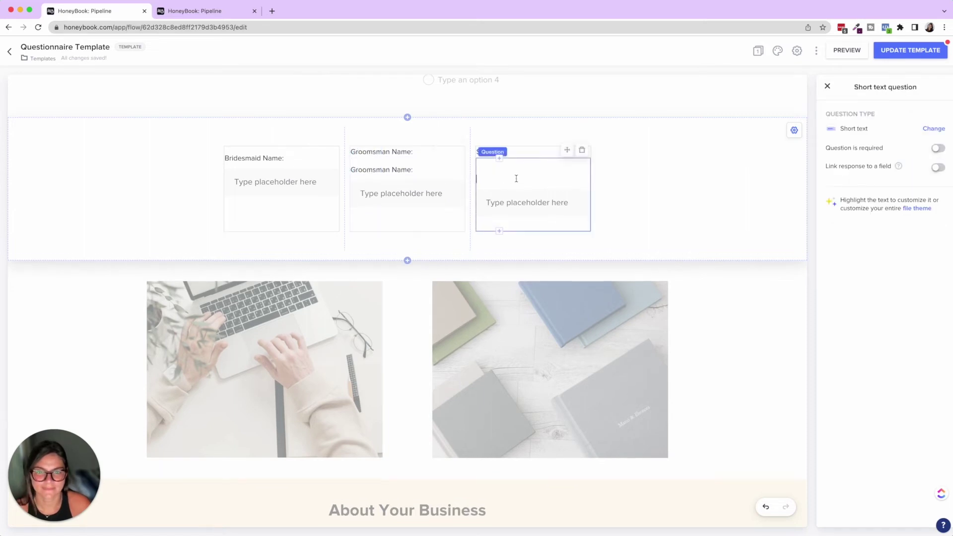
key(cmd+v)
Delete the leftover Groomsman Name: and Song: text elements and relabel the right question 'Song:'.
click(662, 174)
click(444, 149)
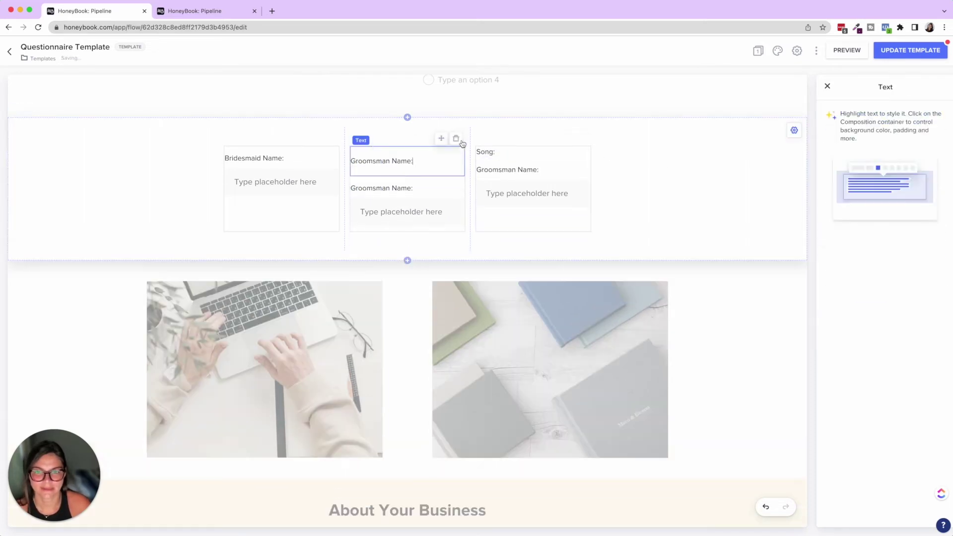
click(457, 139)
click(552, 148)
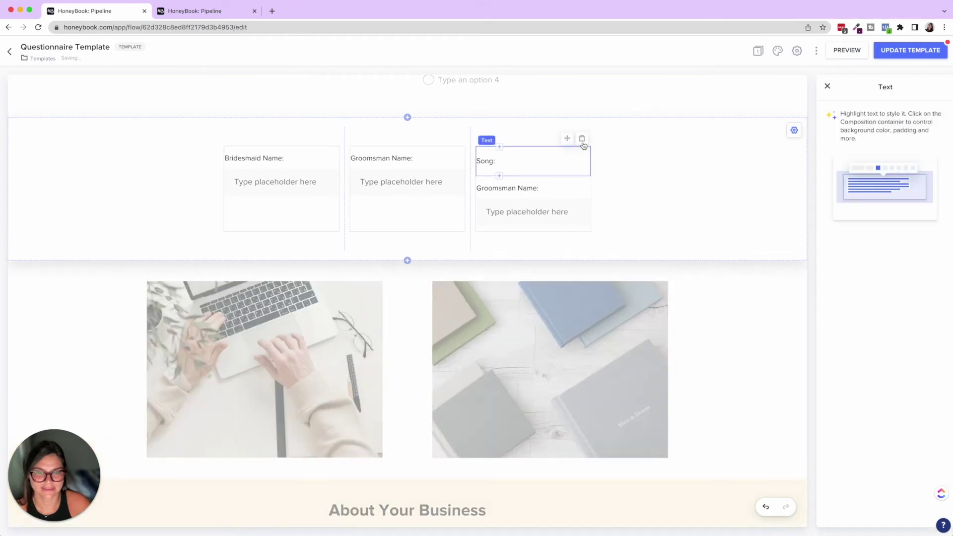
click(582, 138)
click(535, 156)
drag(537, 167, 476, 167)
text(Song:)
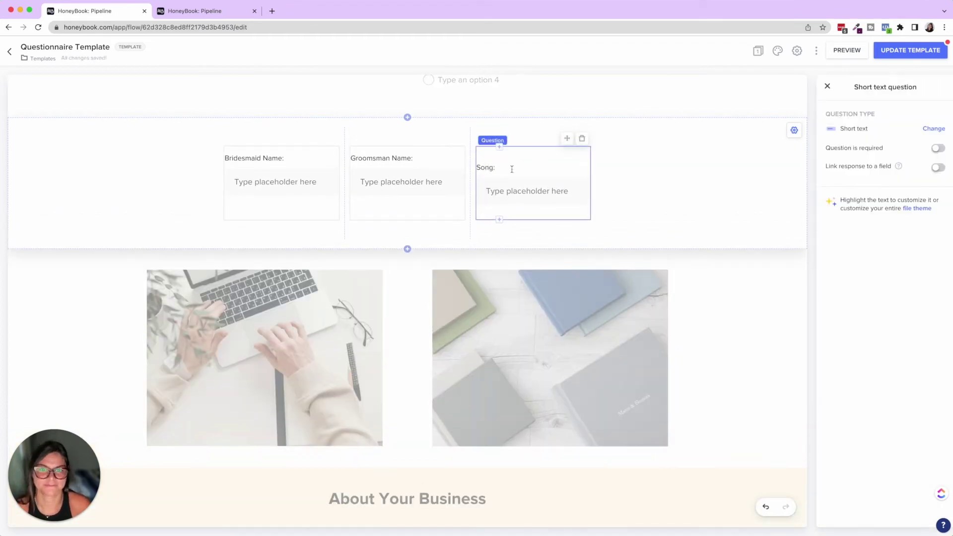
click(668, 209)
click(847, 50)
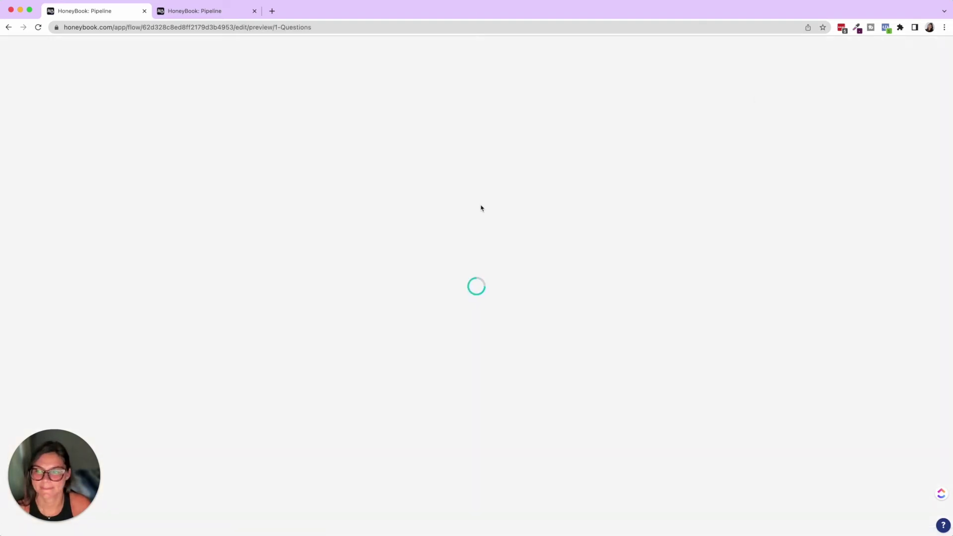
scroll(481, 208, down, 15)
scroll(481, 208, up, 1)
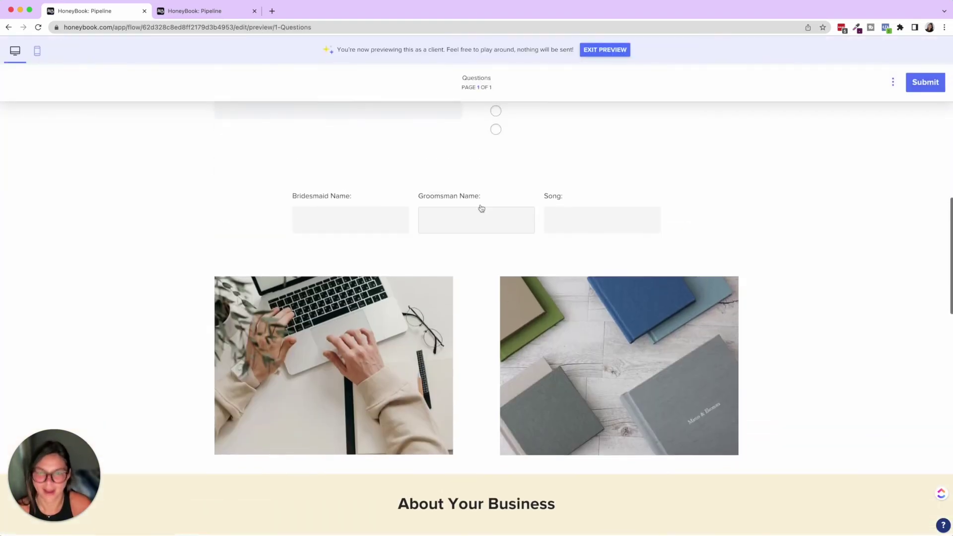
click(381, 218)
click(478, 219)
click(643, 216)
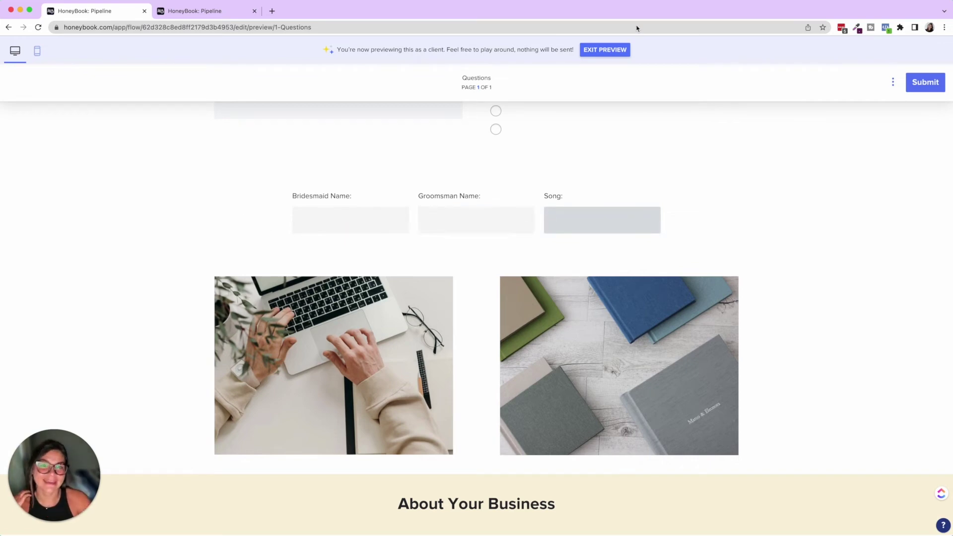
click(607, 50)
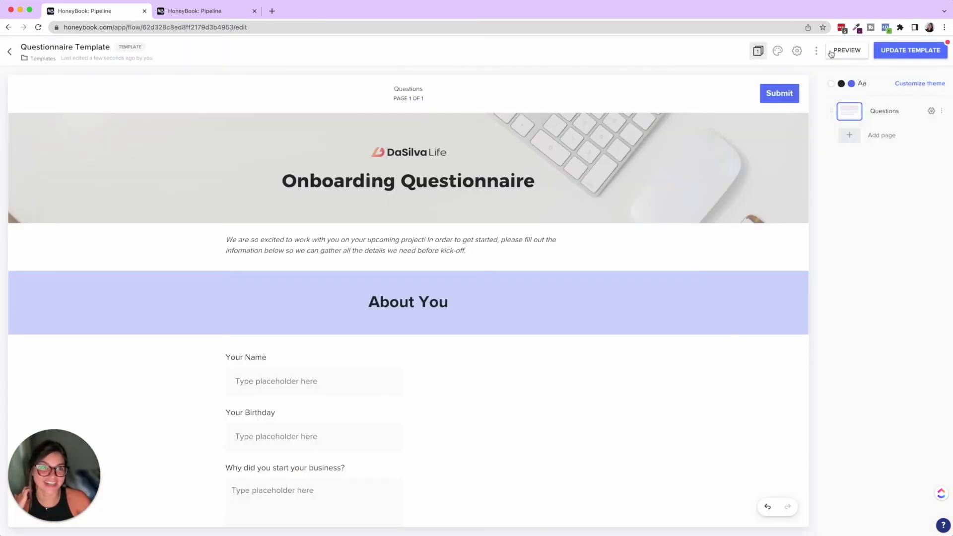
click(839, 51)
click(603, 50)
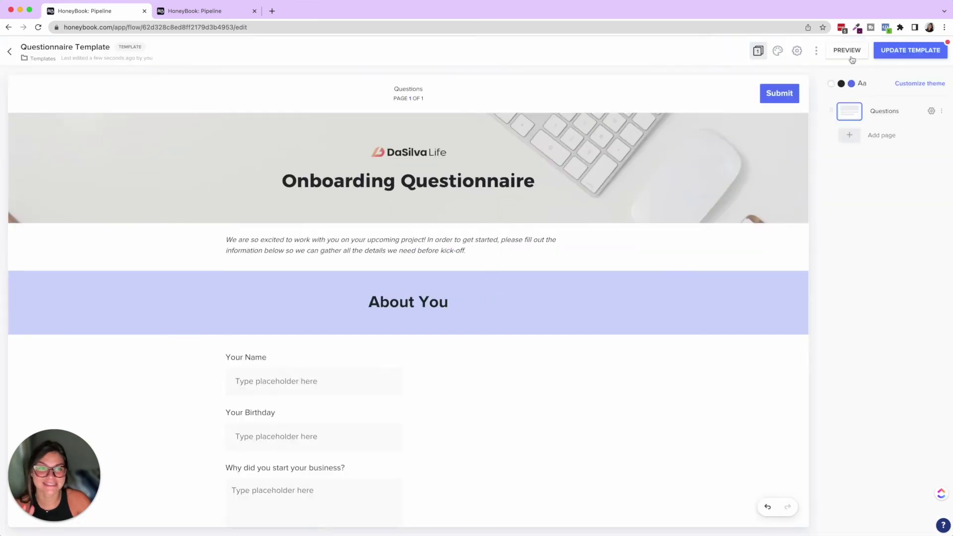
click(816, 52)
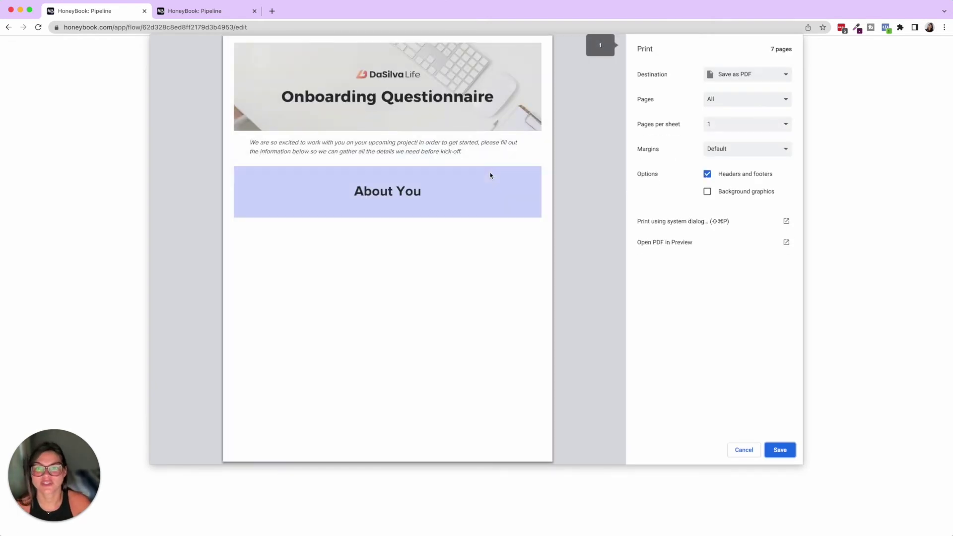
scroll(491, 175, down, 20)
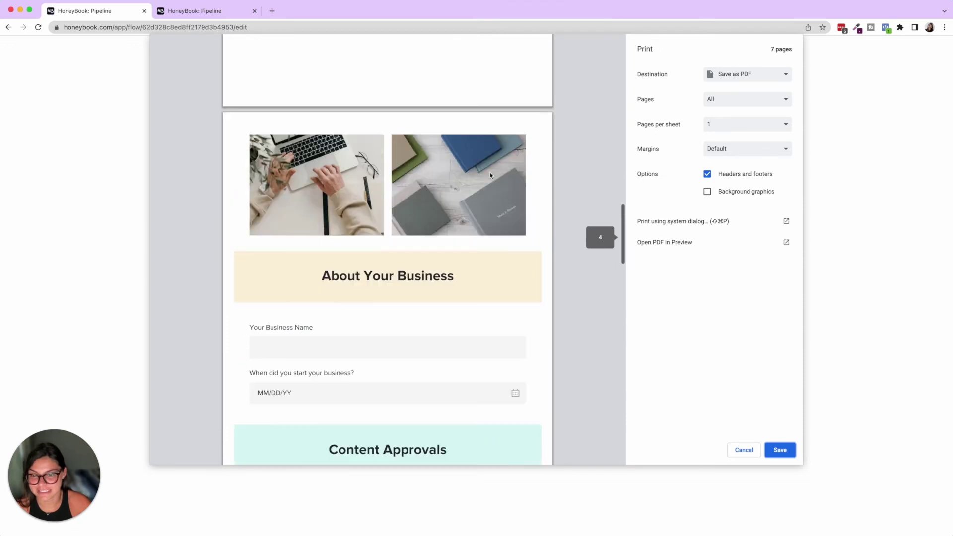
scroll(491, 175, up, 7)
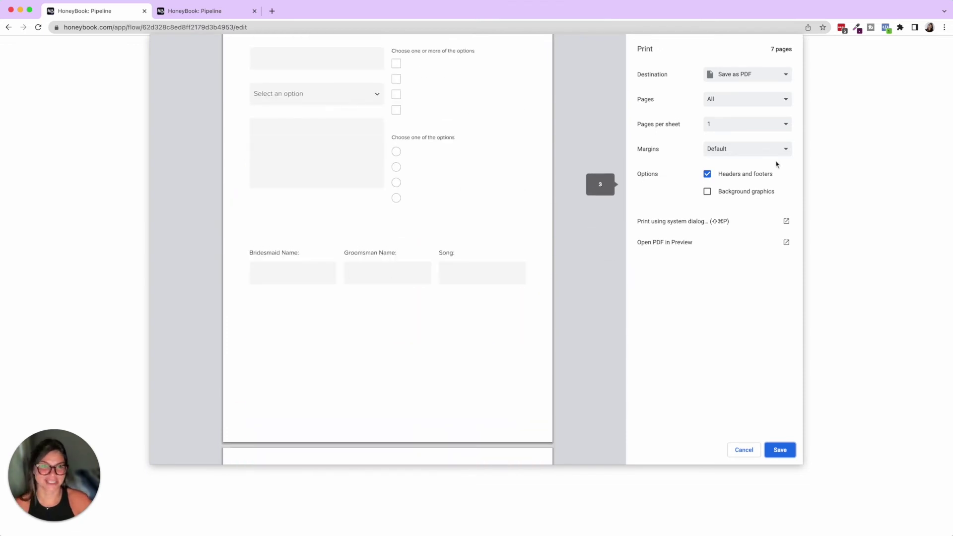
click(744, 450)
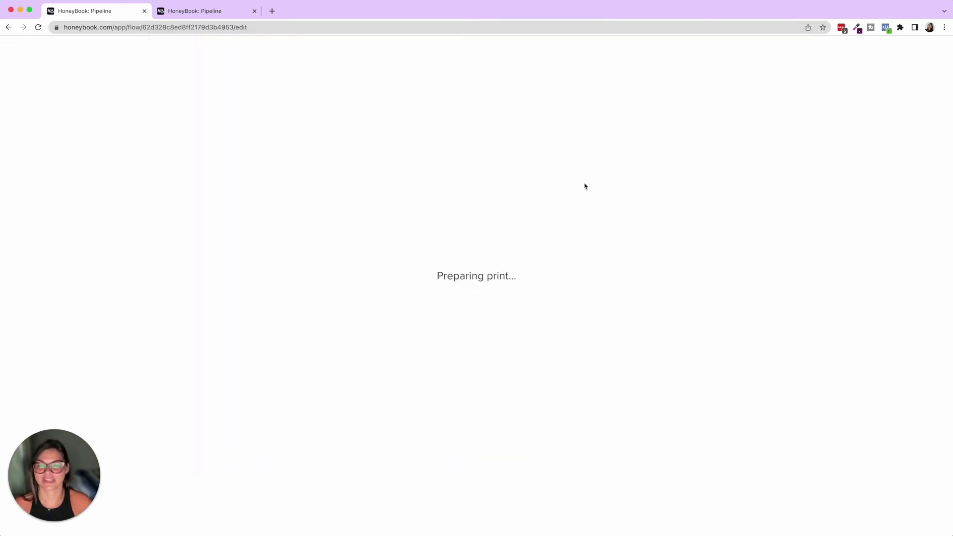
click(37, 28)
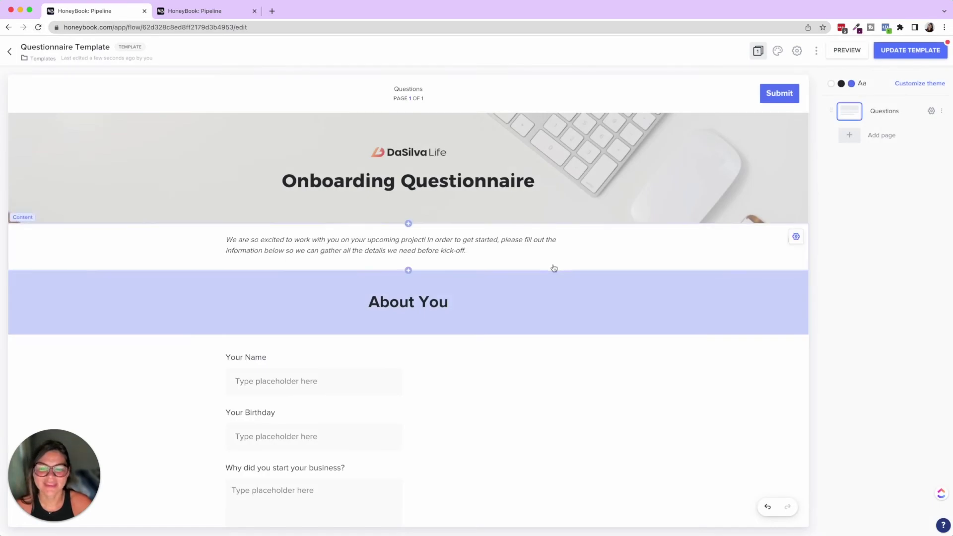
Set the two-column question section's background image to ClickUp Roadmap.
scroll(553, 268, down, 10)
scroll(554, 268, up, 3)
scroll(553, 268, down, 3)
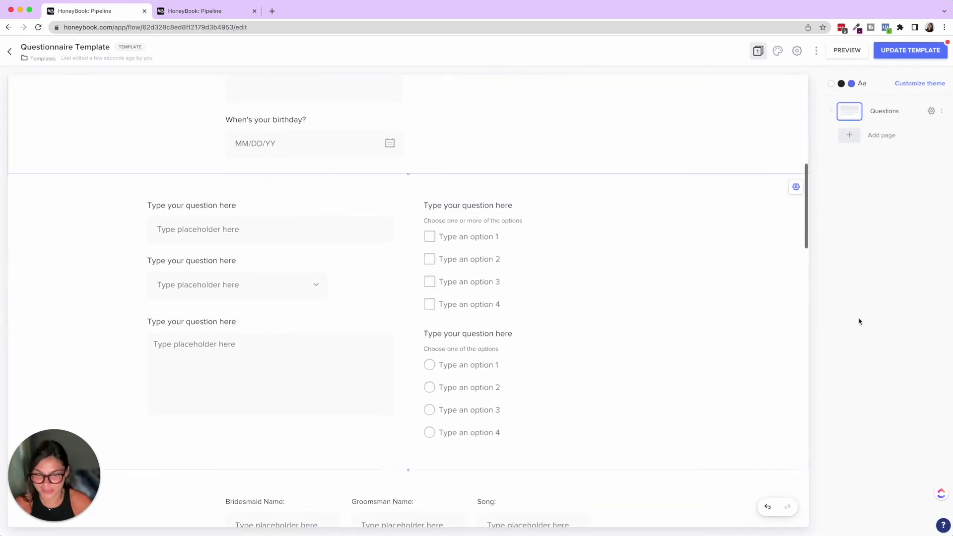
click(705, 304)
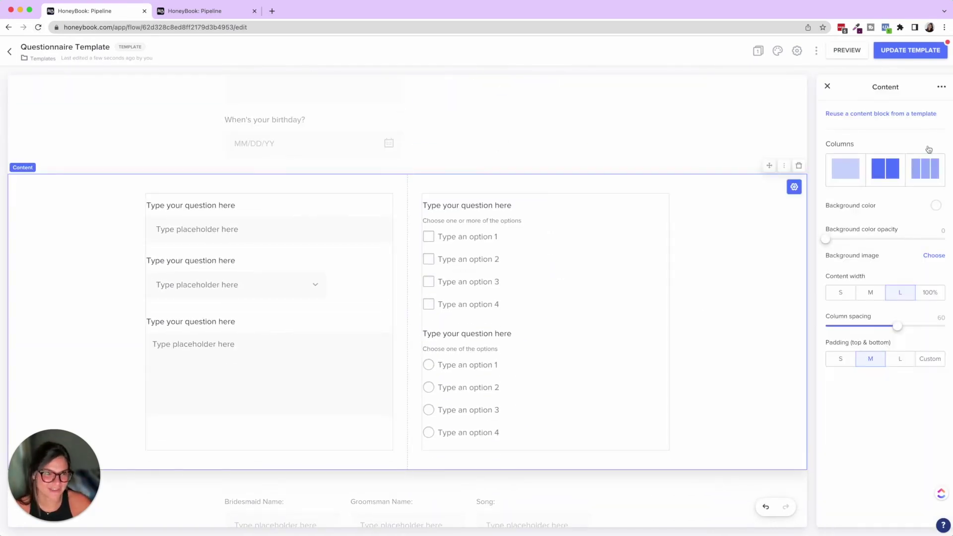
click(941, 88)
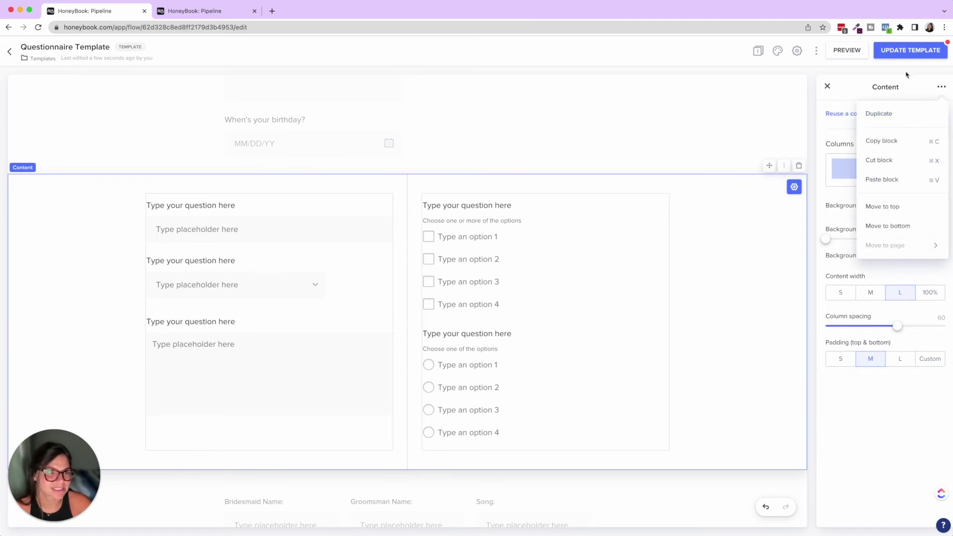
click(912, 90)
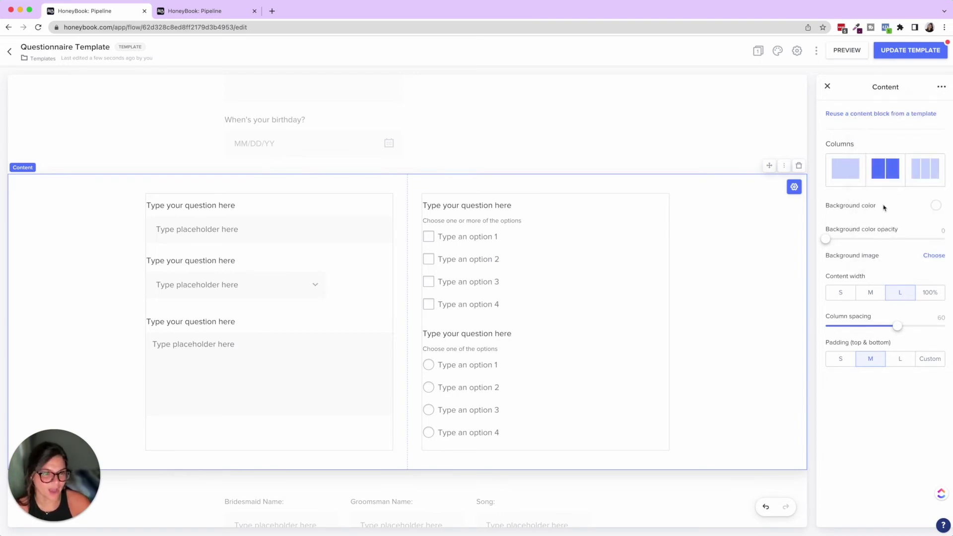
click(934, 256)
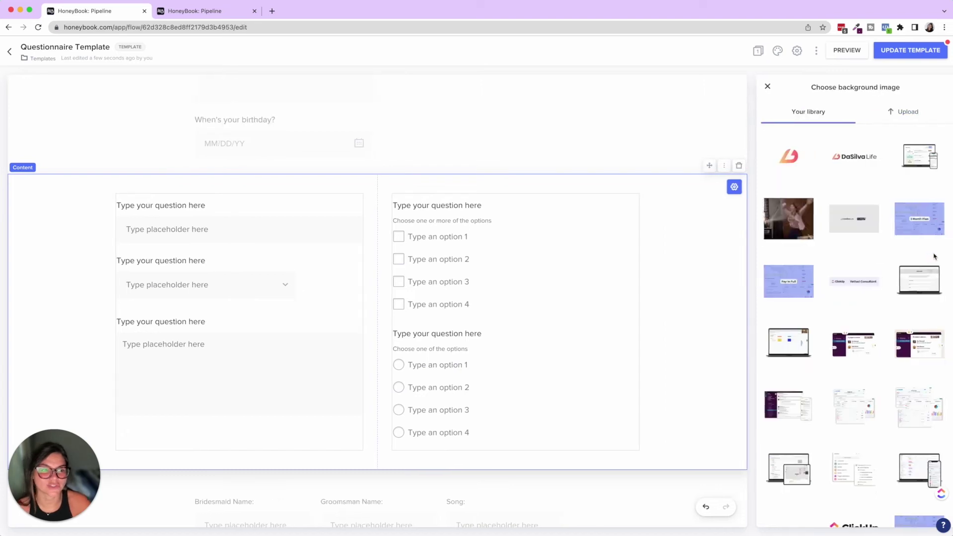
scroll(847, 253, down, 5)
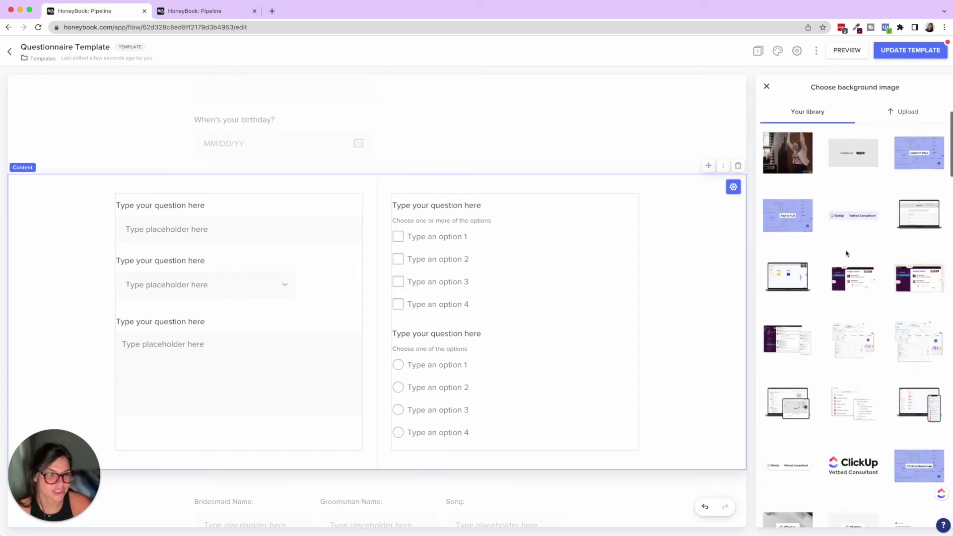
click(919, 311)
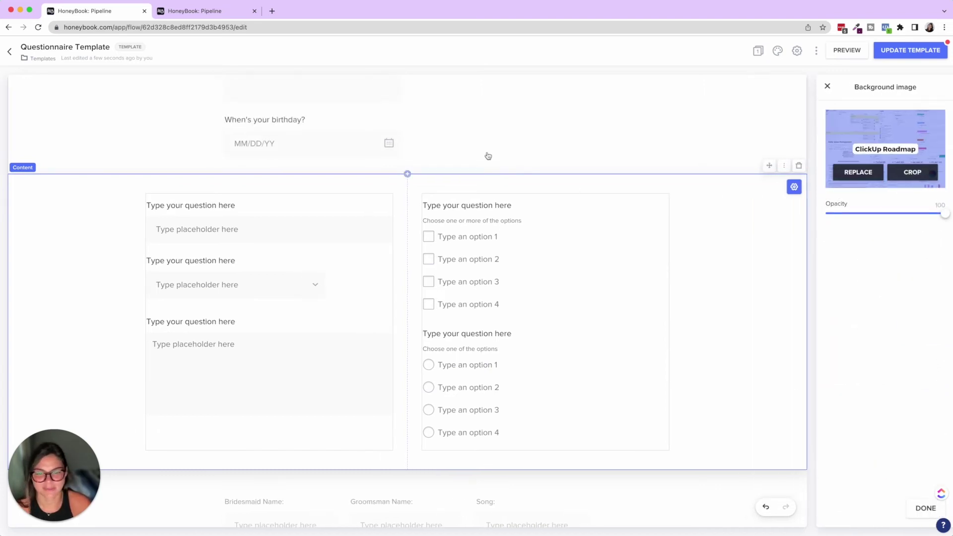
Raise the section's background colour opacity to 100 over the image.
click(828, 88)
drag(827, 239, 942, 241)
right_click(942, 240)
click(922, 238)
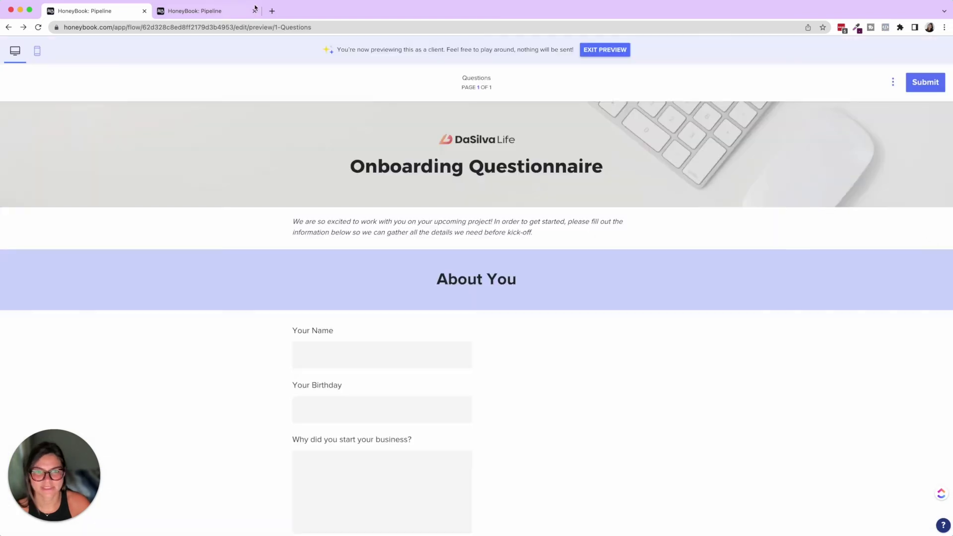
click(604, 49)
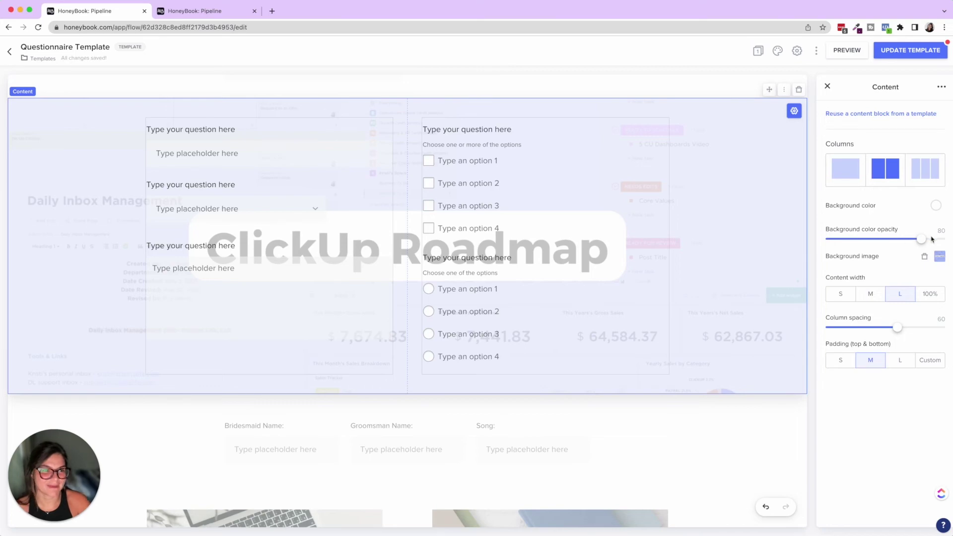
drag(921, 239, 945, 240)
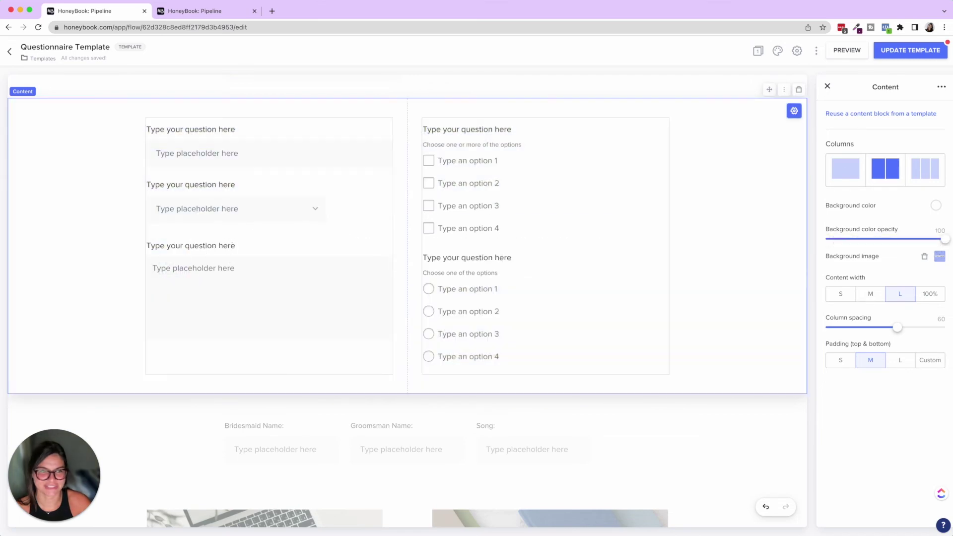
click(939, 257)
Replace the section background with the keyboard photo at image opacity 27.
click(867, 172)
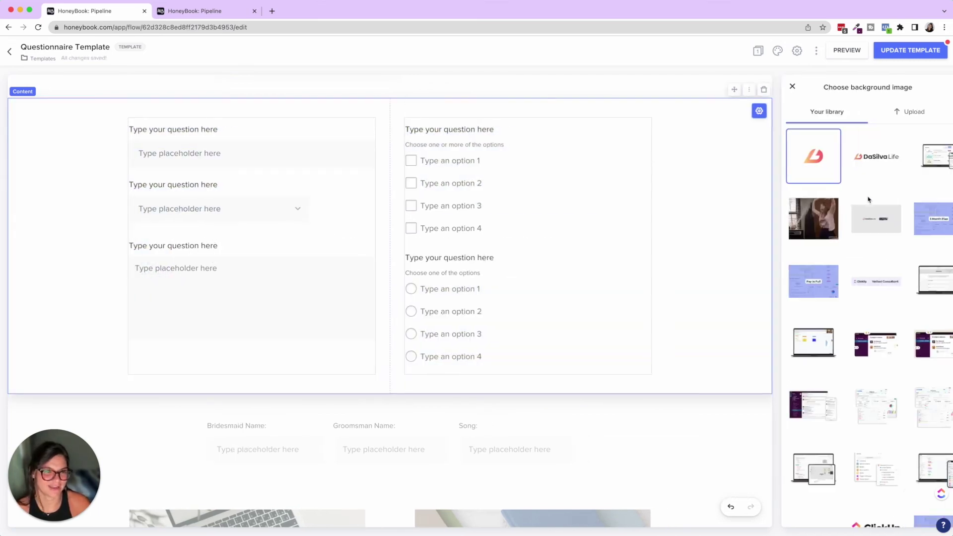
scroll(868, 200, down, 15)
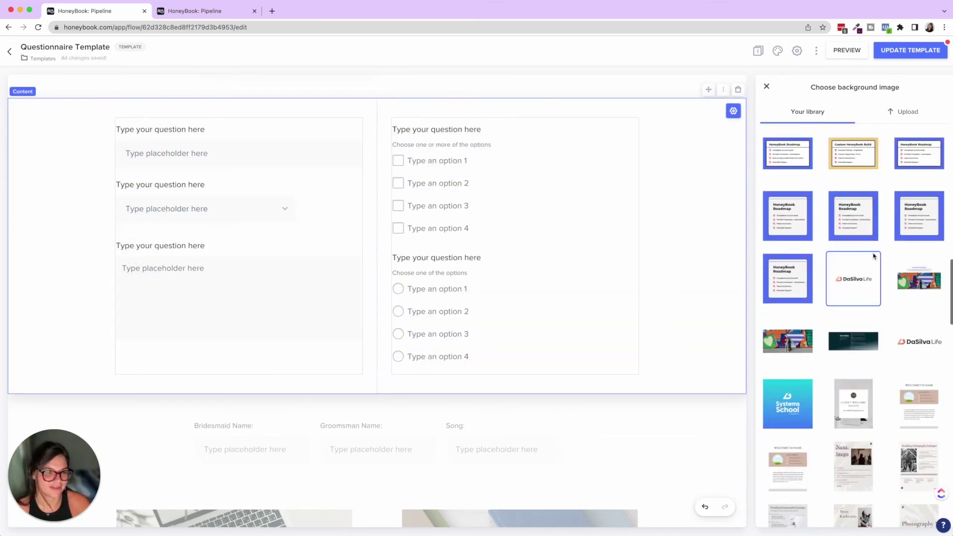
scroll(874, 256, down, 15)
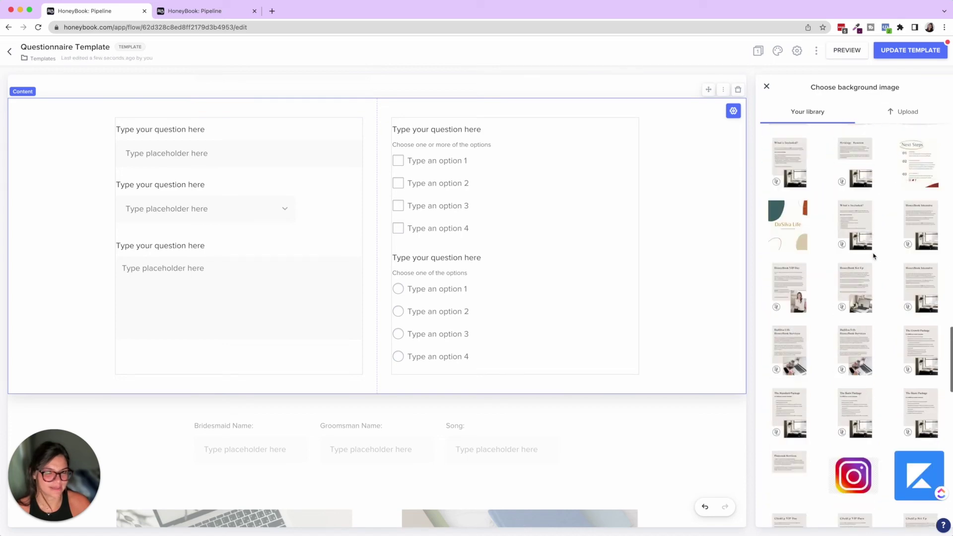
scroll(874, 256, down, 10)
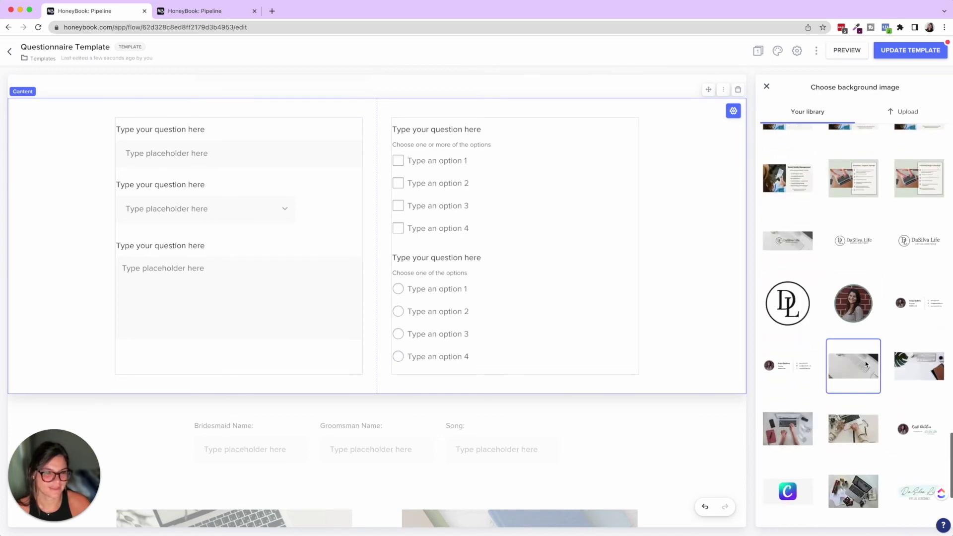
click(852, 366)
drag(944, 205, 858, 205)
Lower the section's background colour opacity to 20 so the photo shows through.
click(827, 86)
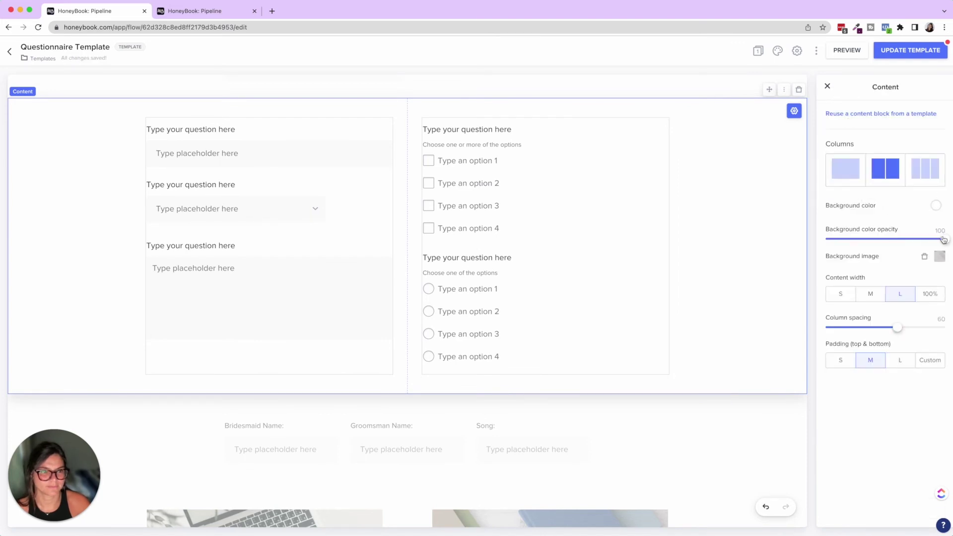
drag(941, 238, 851, 241)
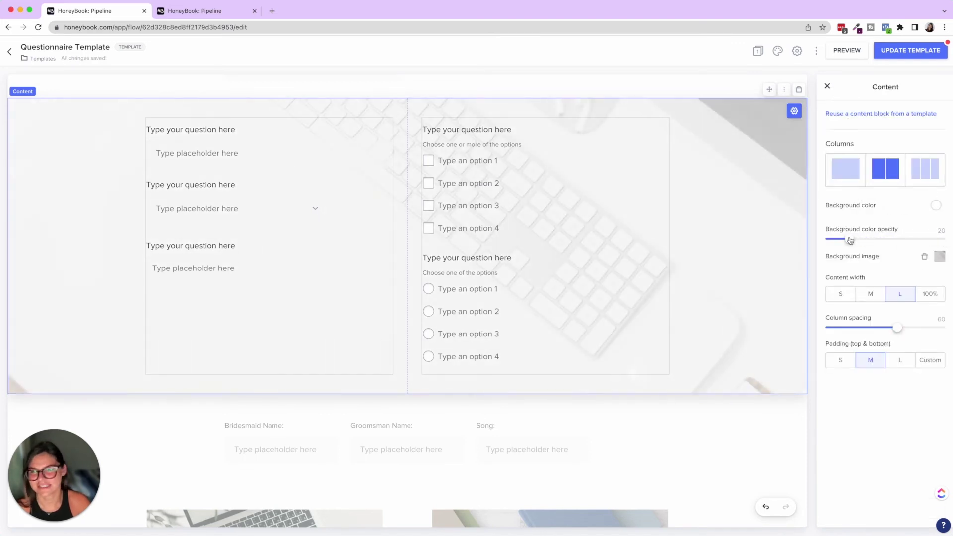
click(691, 169)
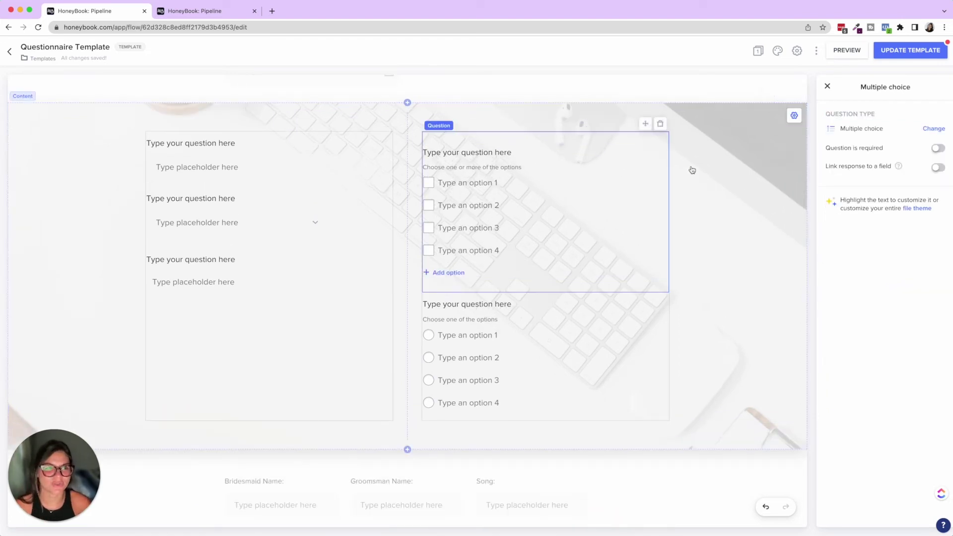
click(827, 86)
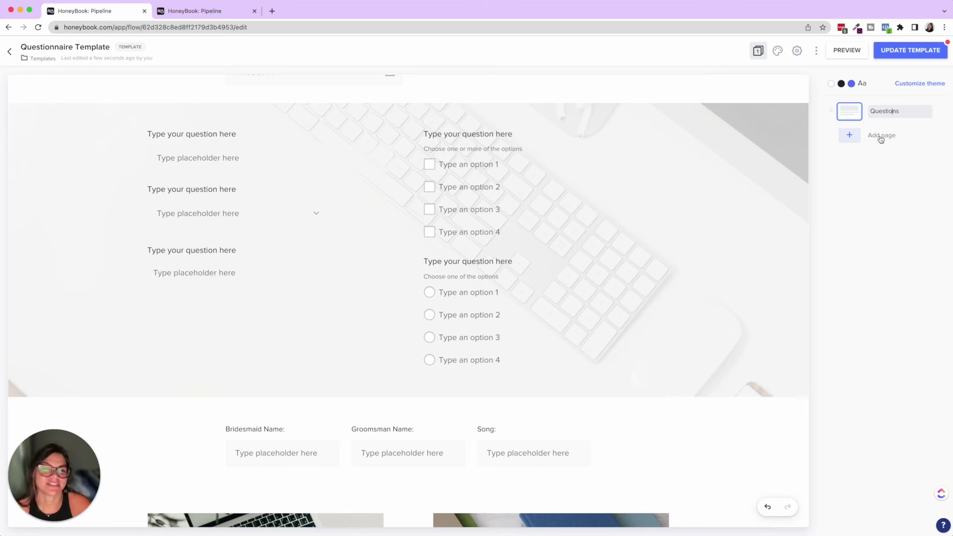
Rename the Questions page to 'About You'.
scroll(549, 195, up, 10)
scroll(549, 195, down, 3)
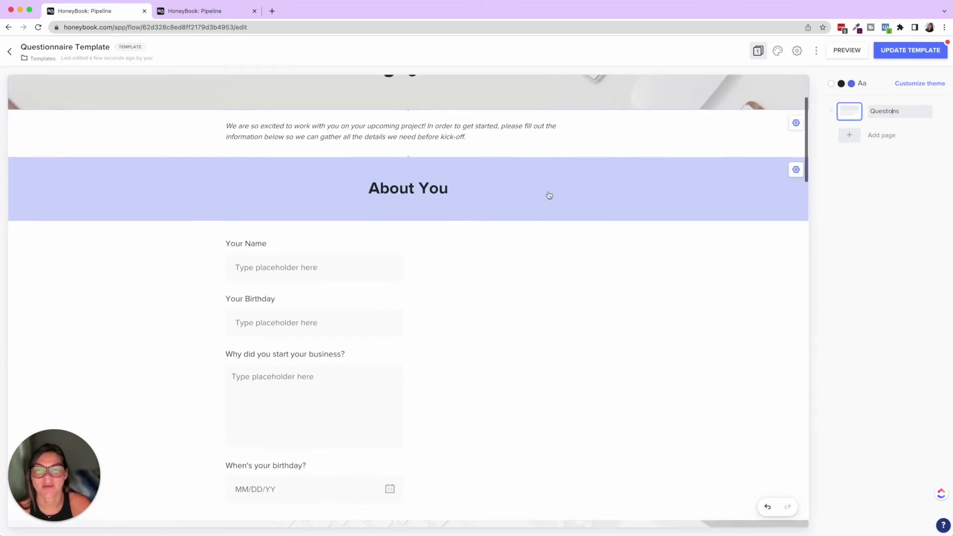
scroll(517, 196, down, 15)
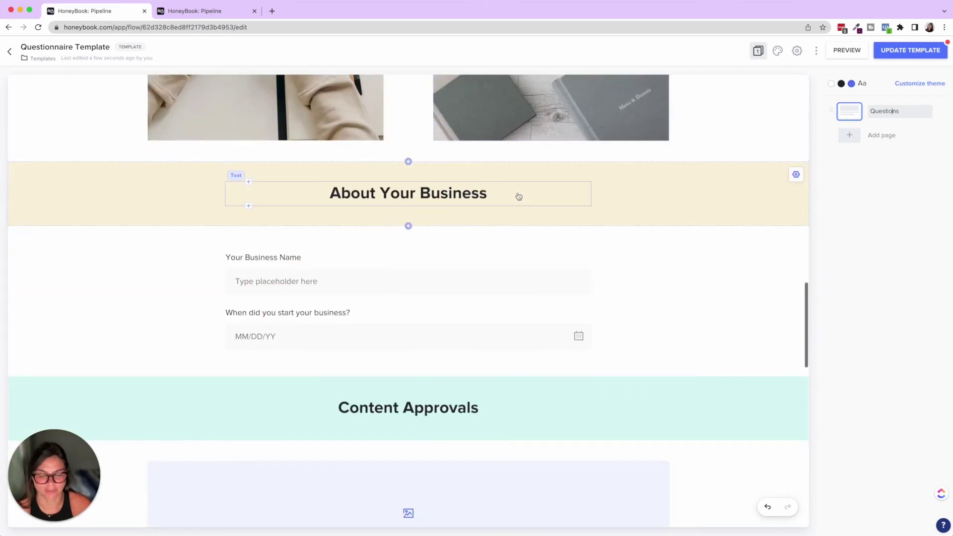
scroll(518, 195, up, 15)
double_click(901, 113)
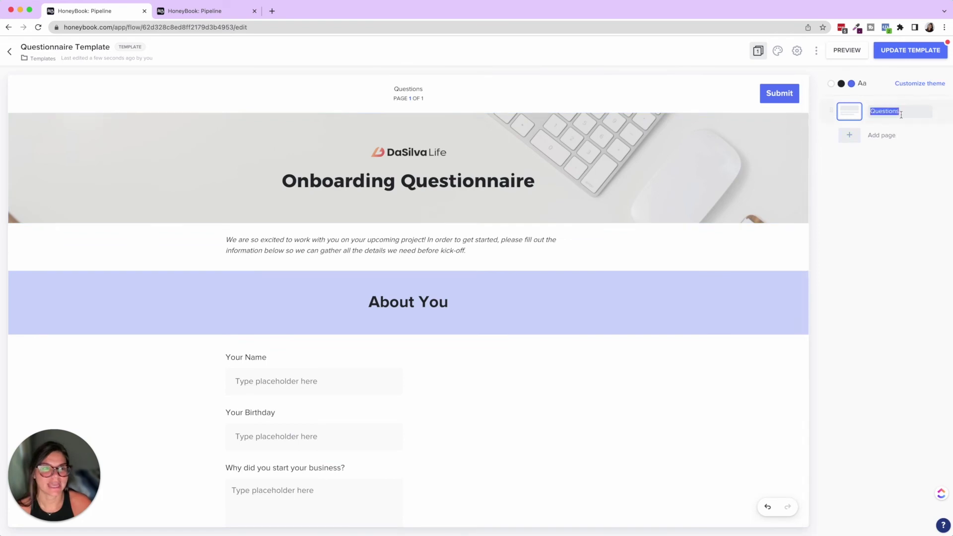
text(About Yo)
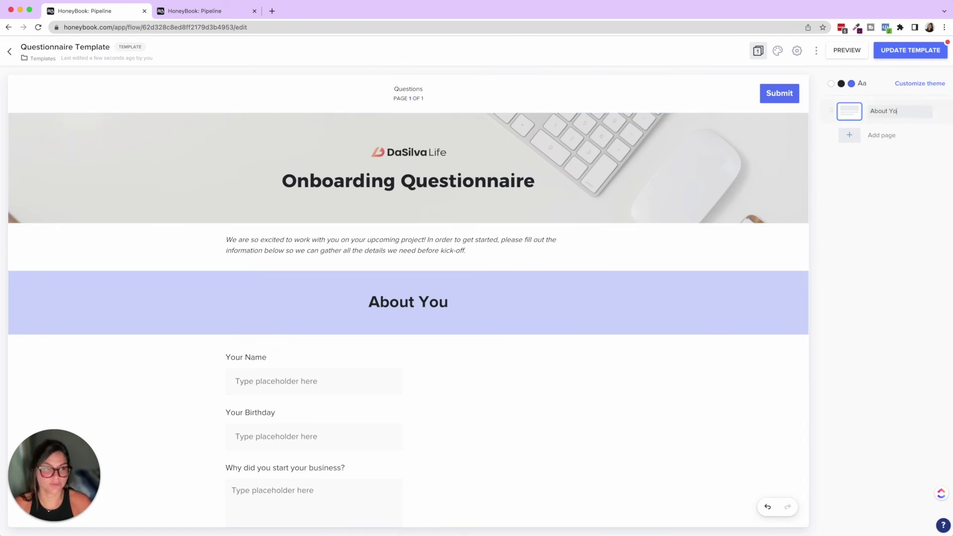
text(u)
click(896, 135)
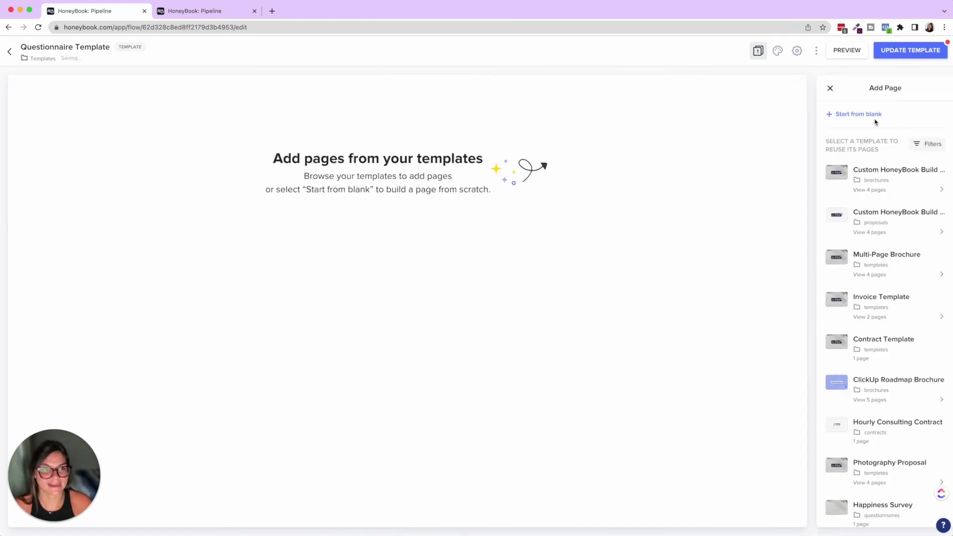
Add a blank second page named 'About Your Business'.
click(859, 114)
double_click(879, 135)
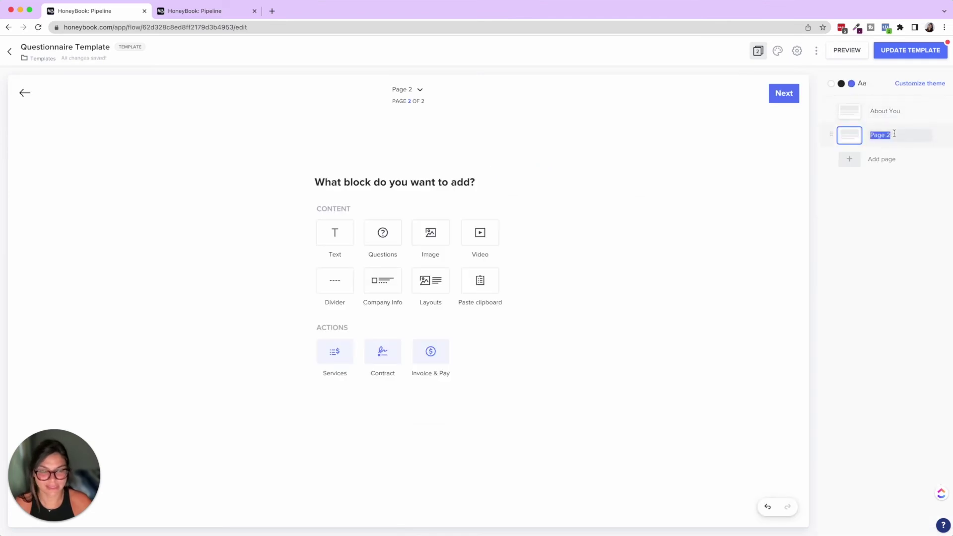
text(An)
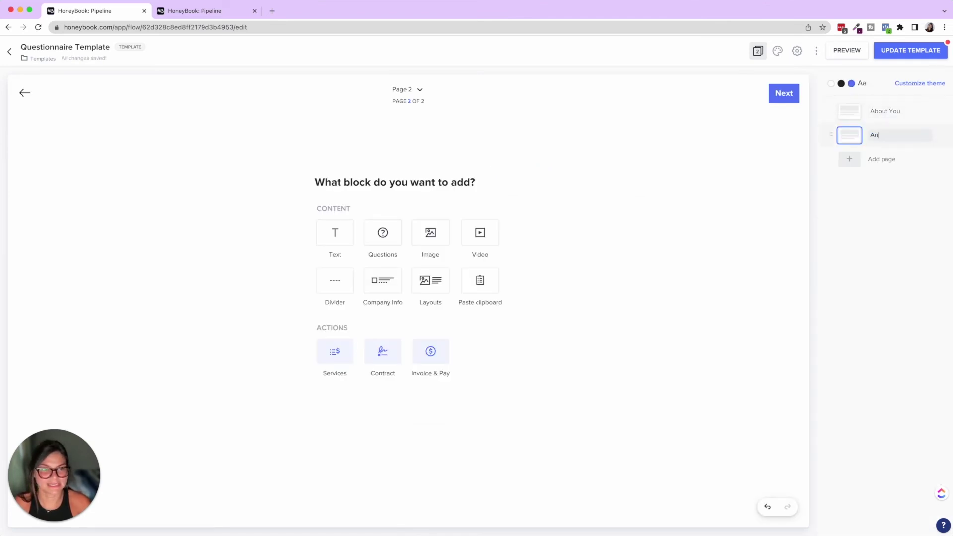
text(out Your)
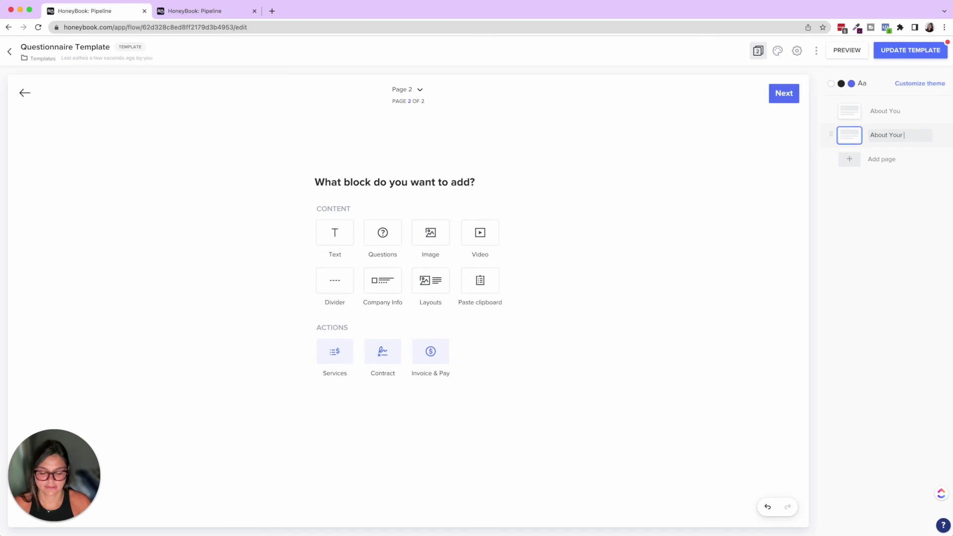
text( Business)
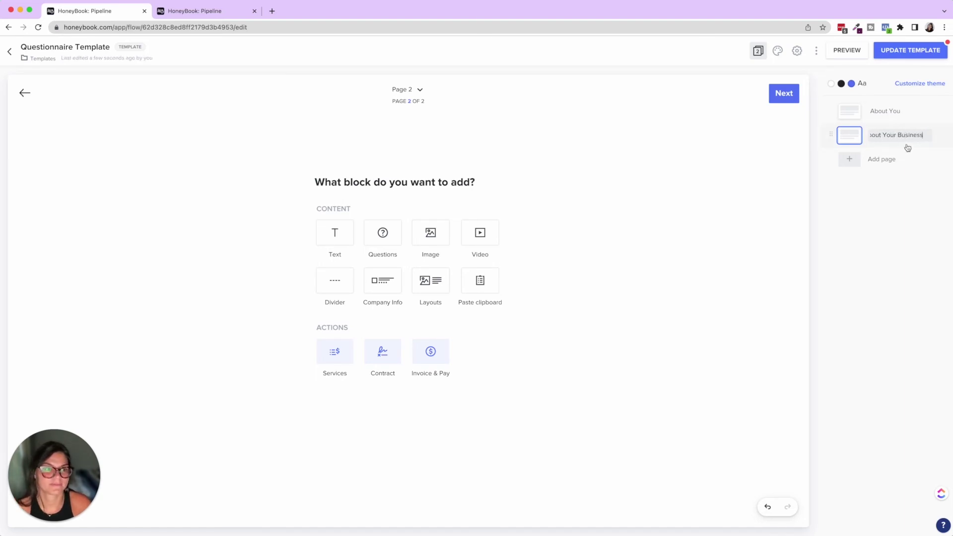
click(903, 107)
scroll(198, 340, down, 8)
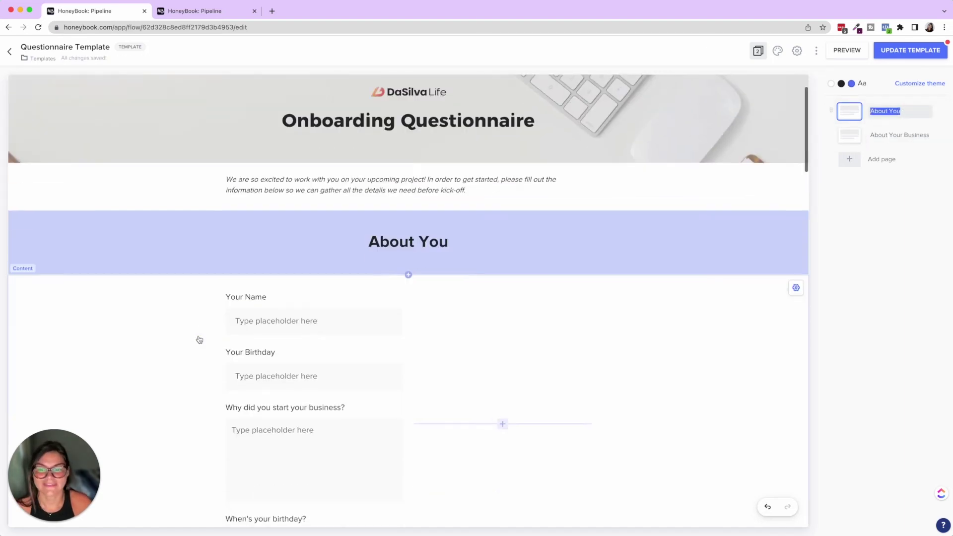
scroll(199, 340, down, 10)
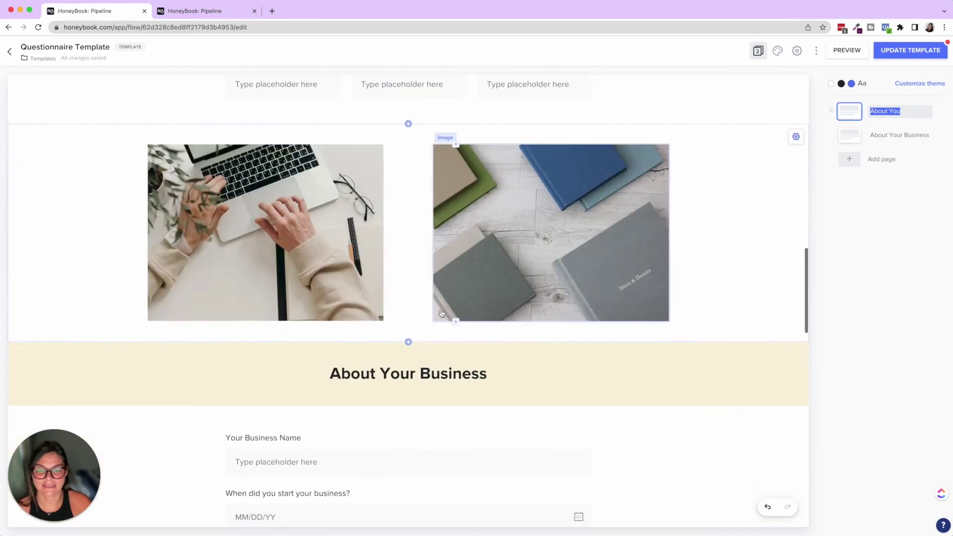
Copy the About Your Business heading block onto page 2, replacing its placeholder title.
click(662, 368)
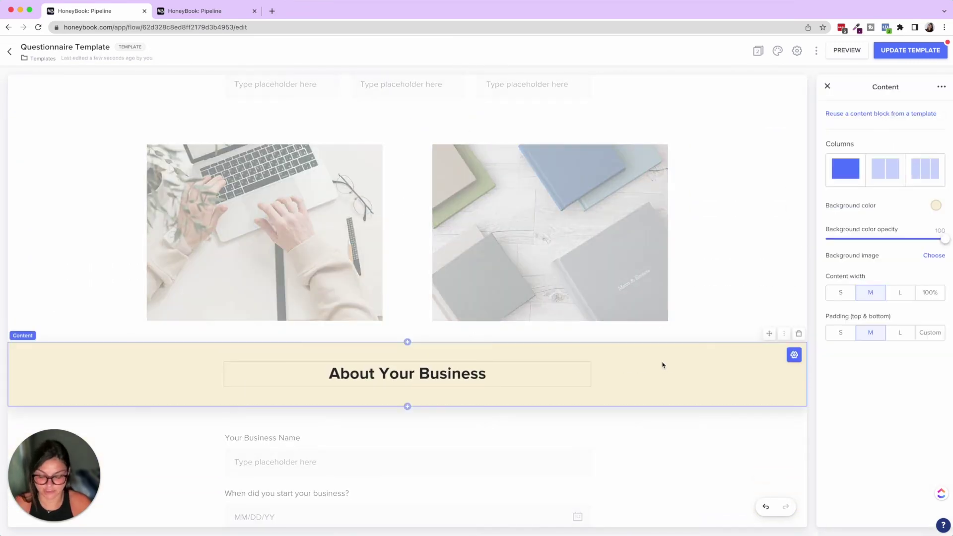
click(769, 333)
click(758, 50)
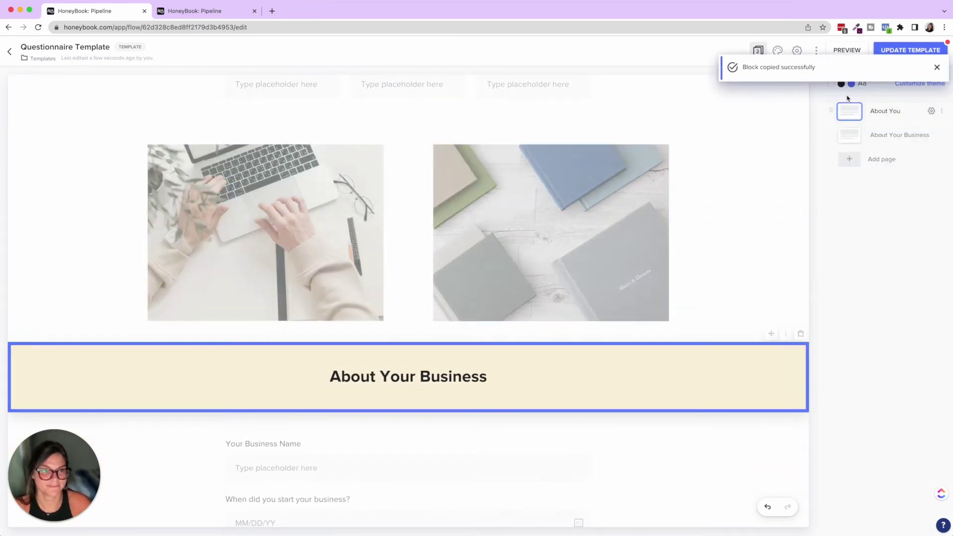
click(885, 133)
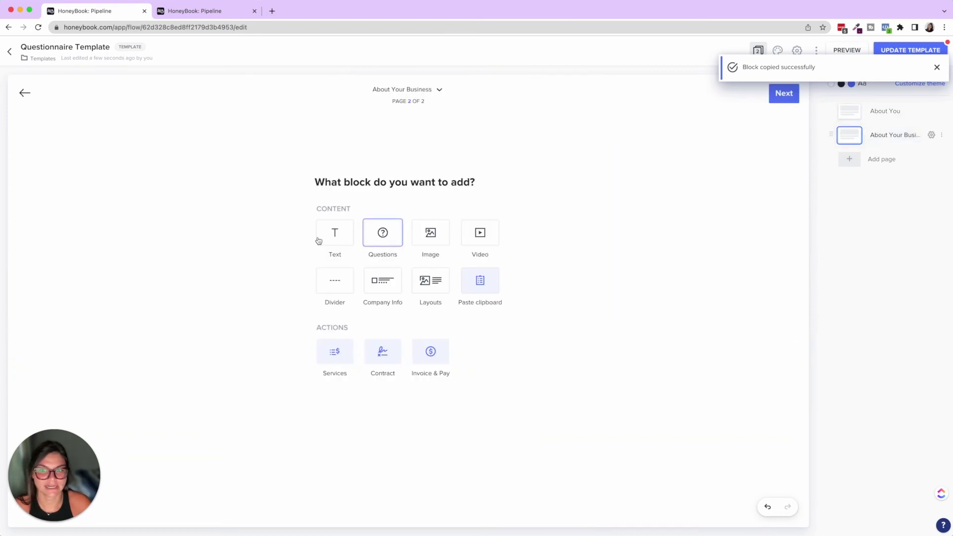
click(334, 232)
click(716, 141)
key(super+v)
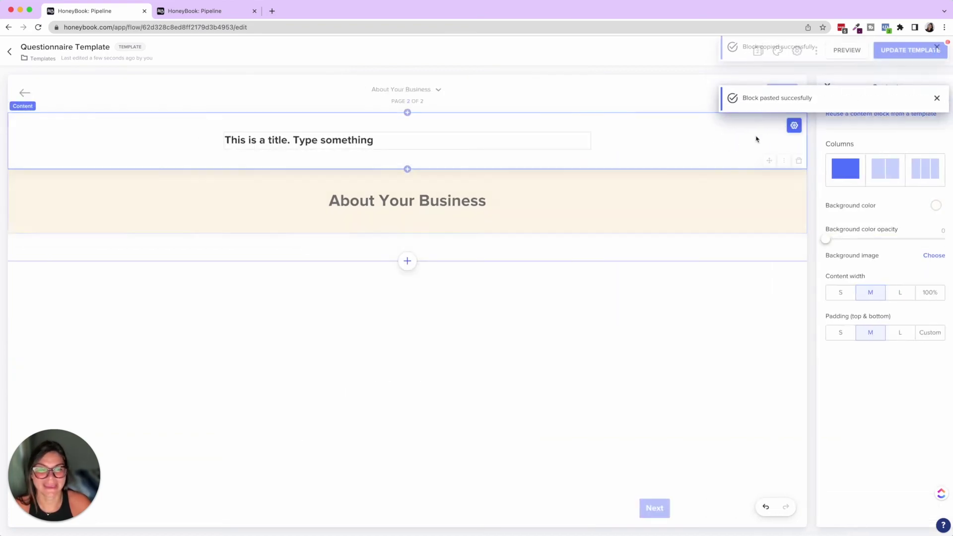
click(799, 104)
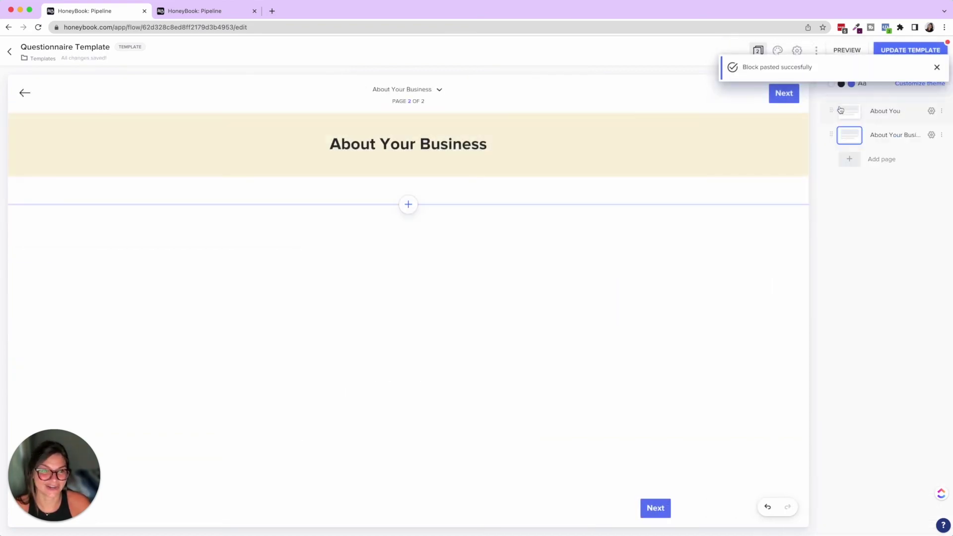
click(888, 114)
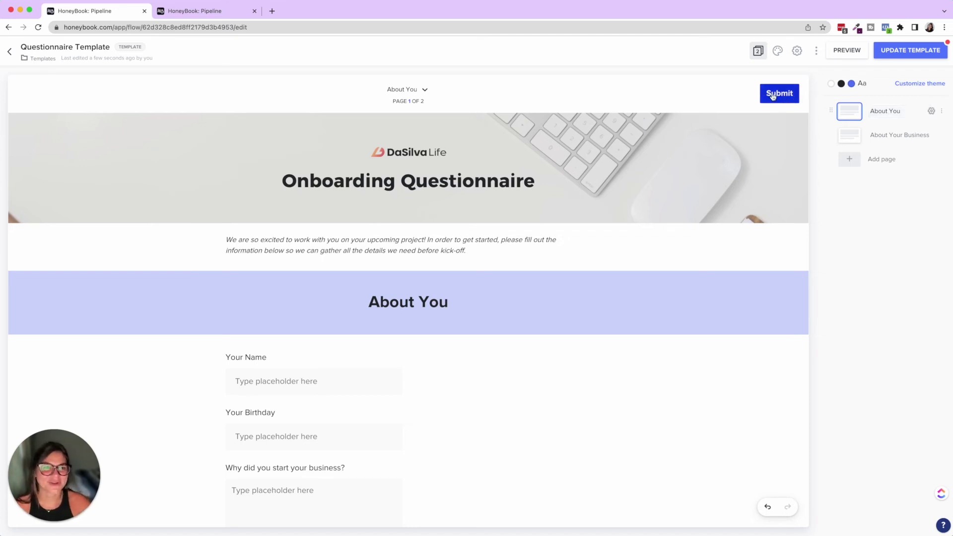
Change page 1's navigation button text from Submit to Next.
click(774, 95)
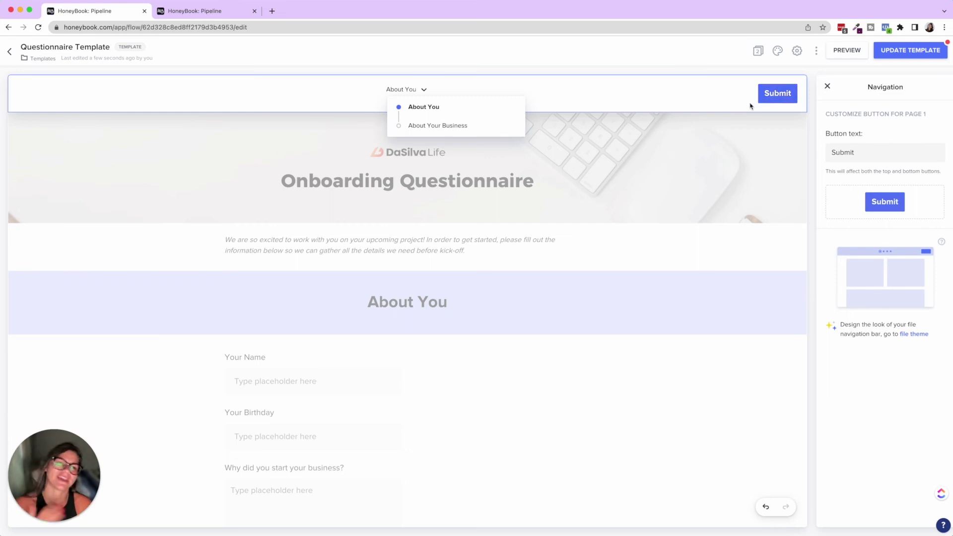
double_click(885, 155)
click(885, 156)
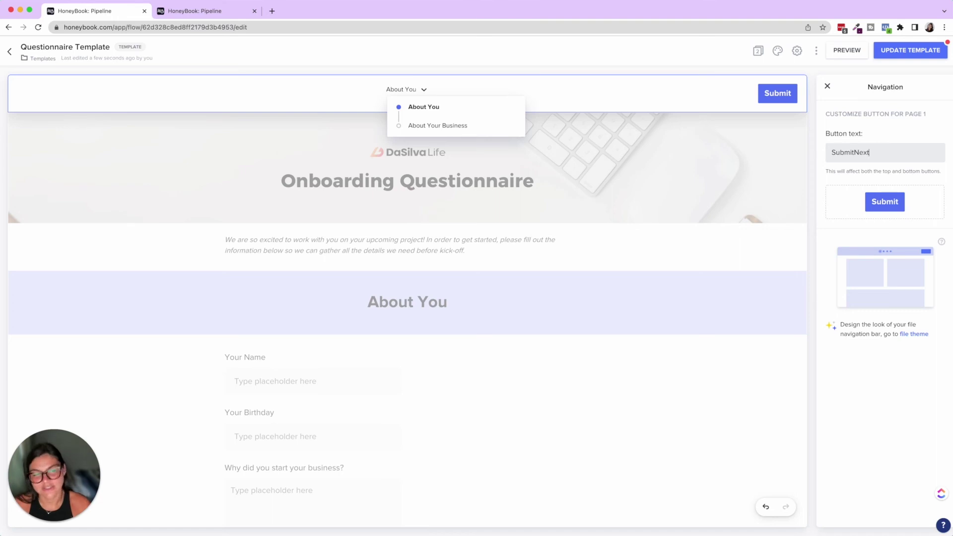
drag(858, 153, 832, 153)
click(834, 153)
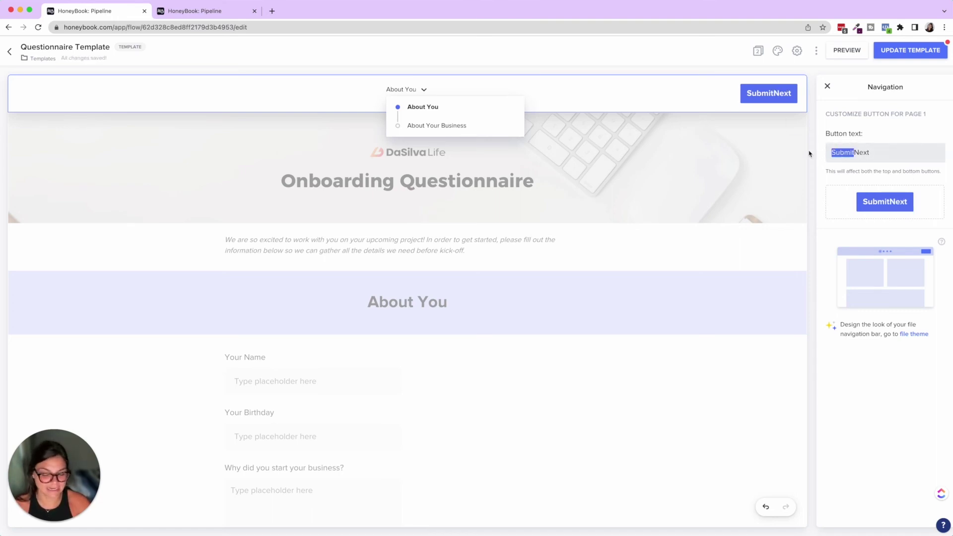
key(BackSpace)
click(661, 201)
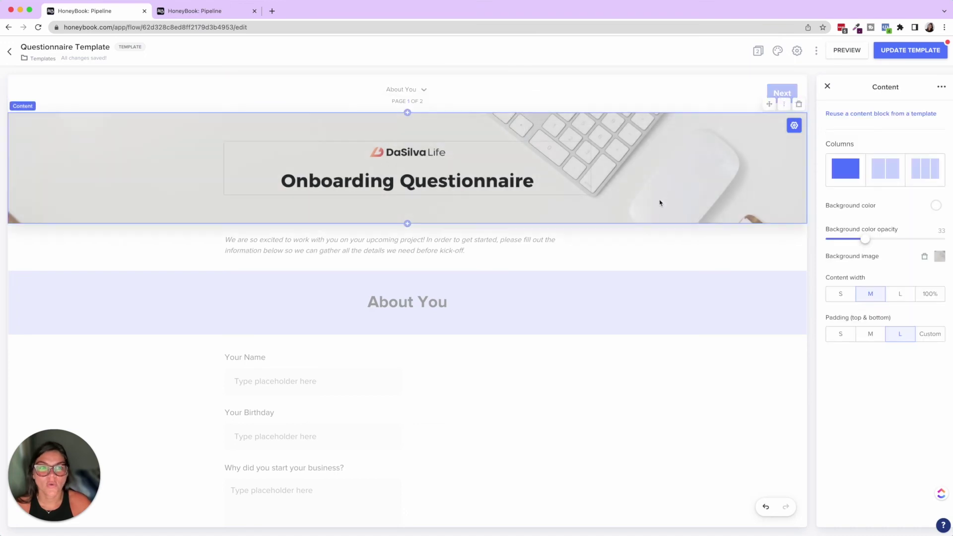
Extend page 1's button text to read 'Next - Your Biz'.
click(782, 93)
click(881, 154)
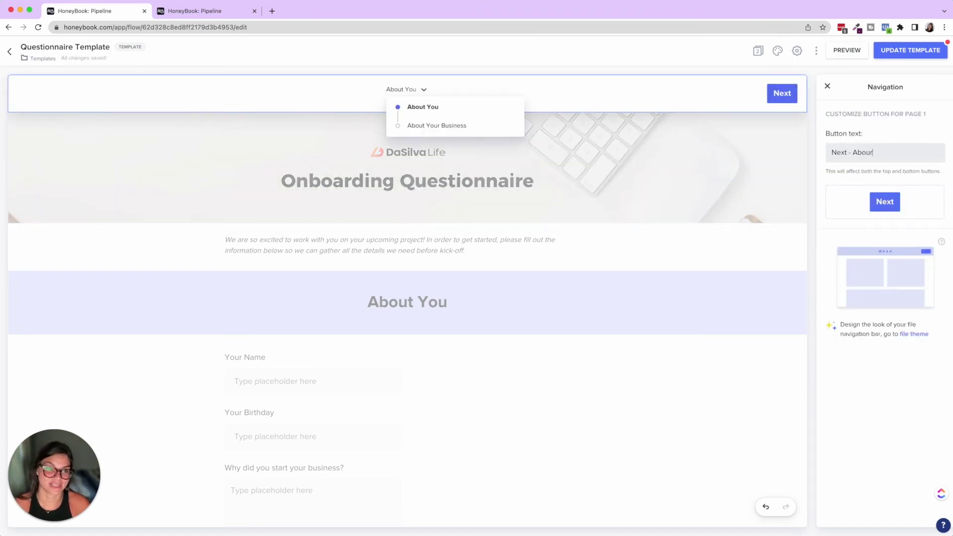
text(- Abour)
key(BackSpace)
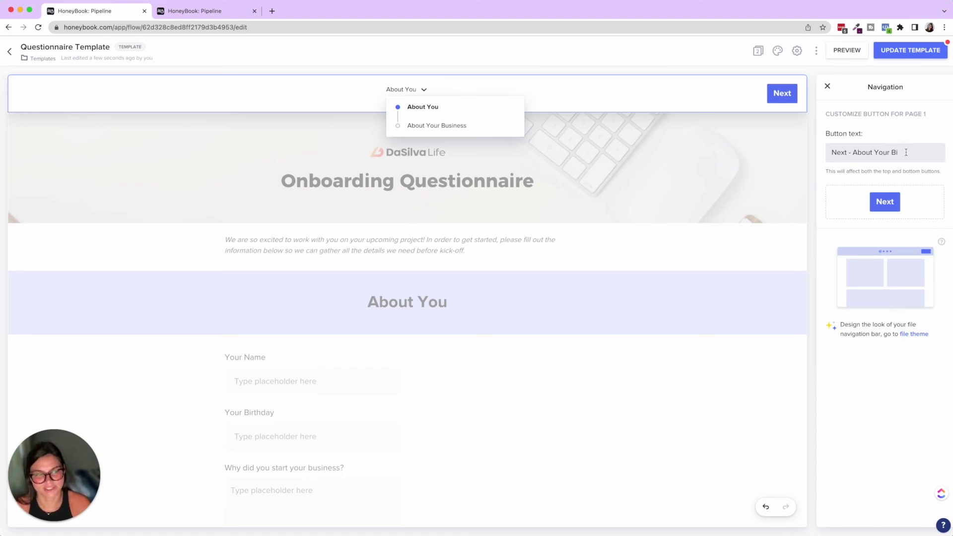
double_click(874, 152)
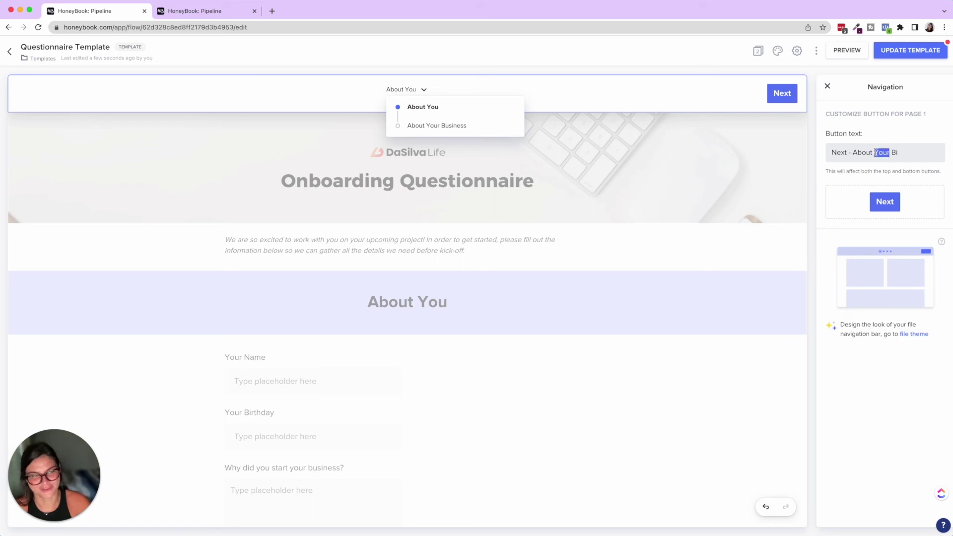
drag(874, 153, 855, 153)
key(BackSpace)
text(Your)
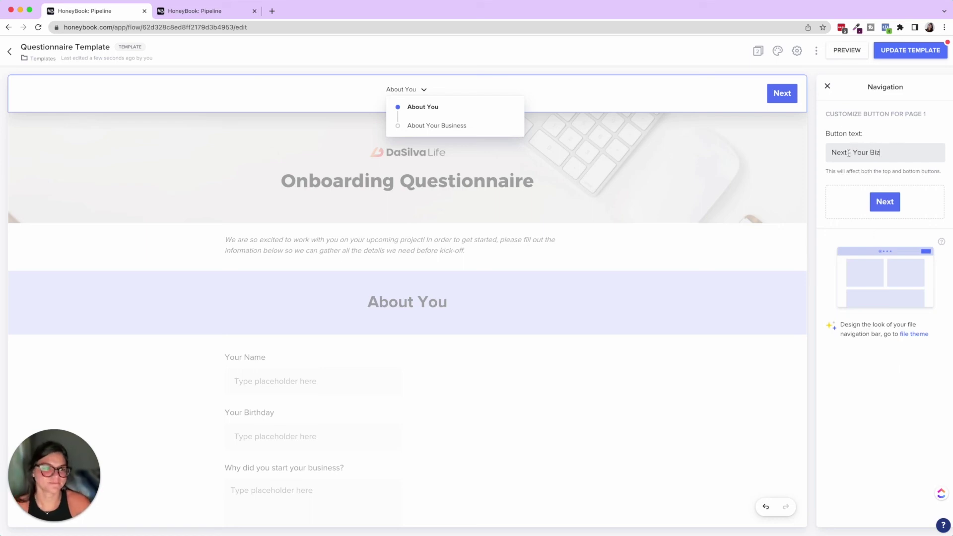
click(828, 87)
Keep the About Your Business page's button as Next and return to About You.
click(888, 135)
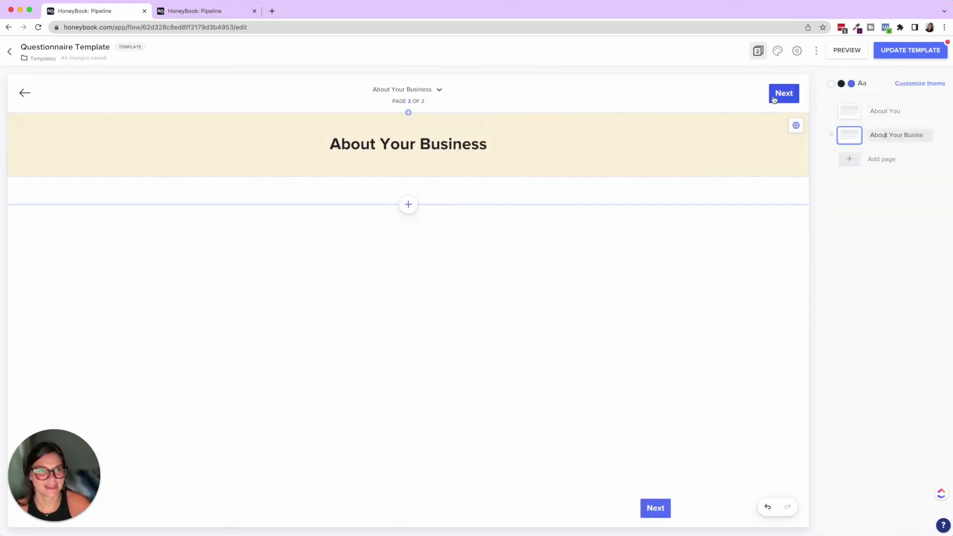
click(783, 93)
double_click(879, 202)
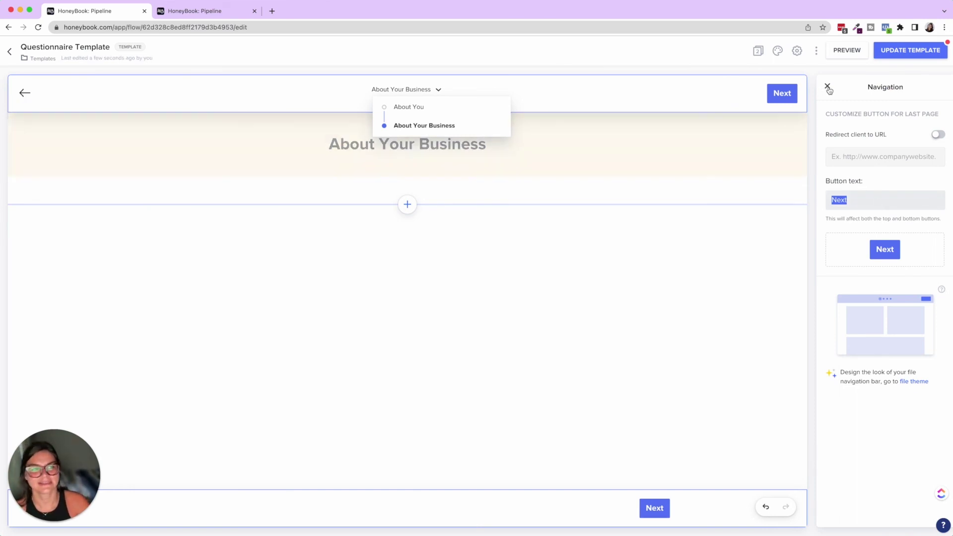
click(857, 90)
mouse_move(916, 54)
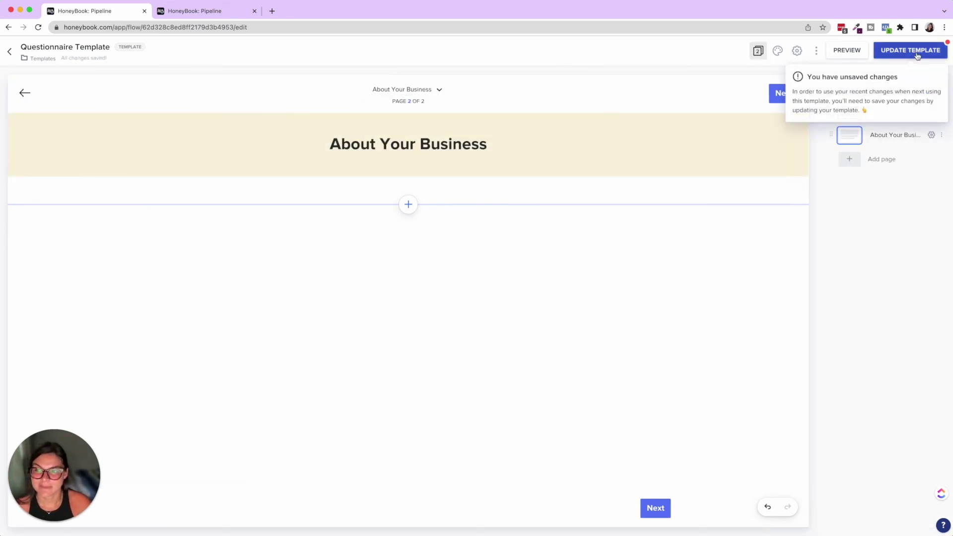
click(887, 112)
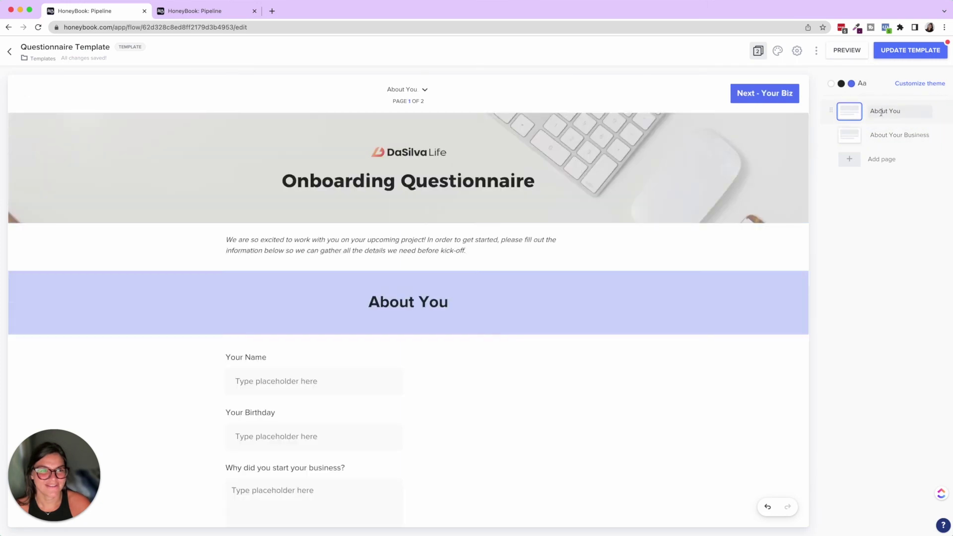
Give the About You heading block custom top-and-bottom padding of 40.
click(794, 237)
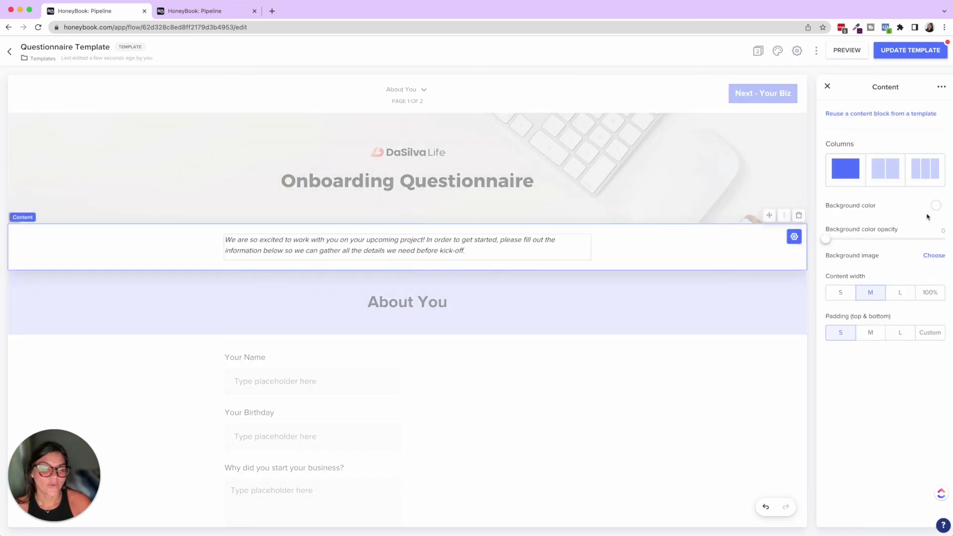
click(723, 305)
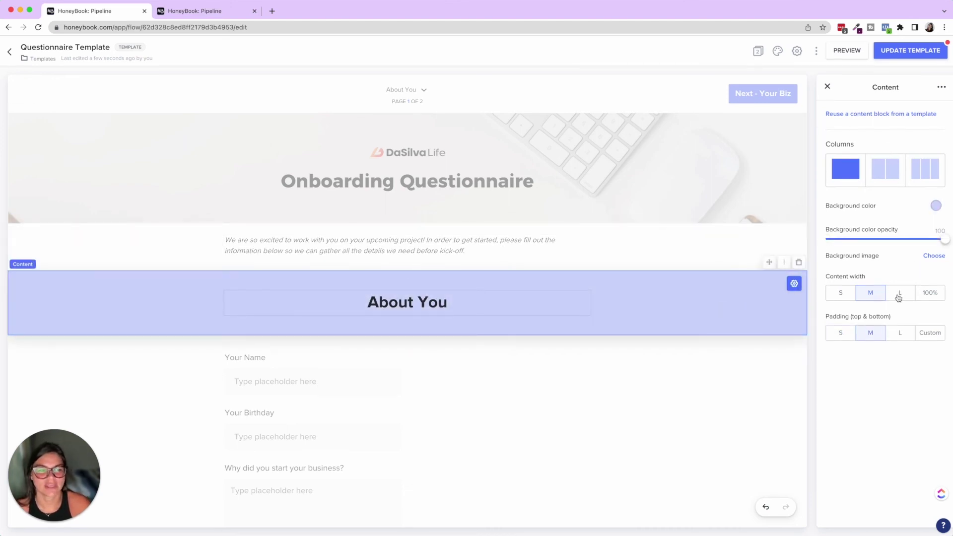
click(899, 336)
click(870, 334)
click(840, 333)
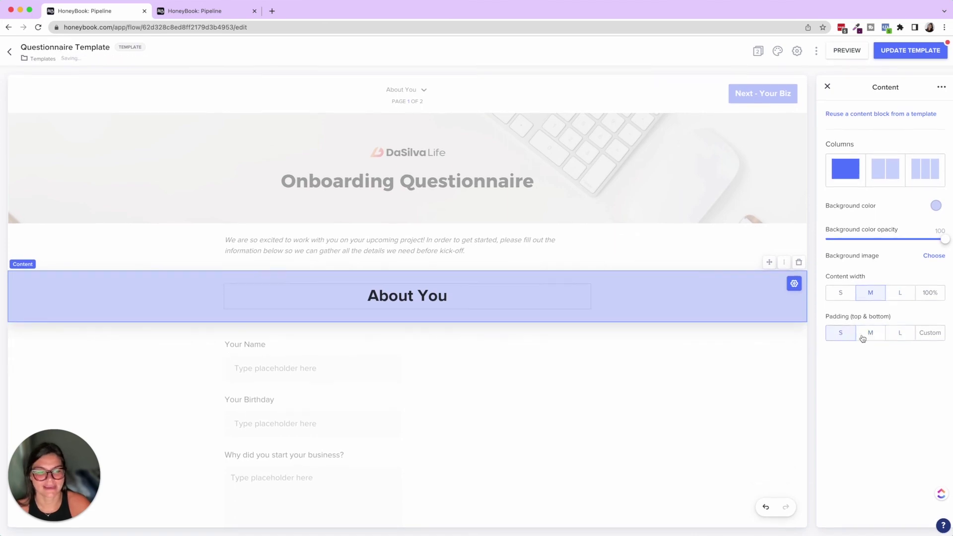
click(897, 337)
click(878, 333)
click(929, 333)
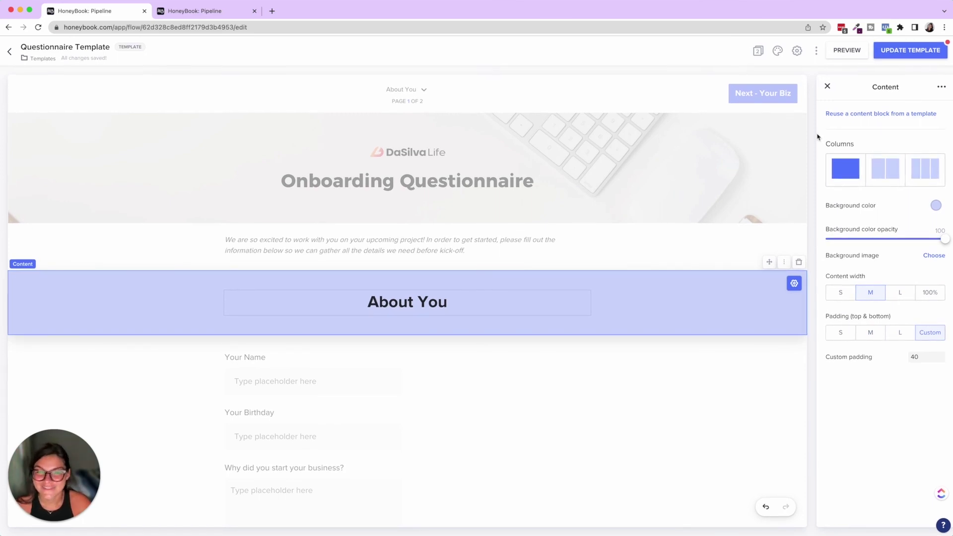
Inspect the header banner block's settings, then go to the Template Gallery tab.
click(683, 160)
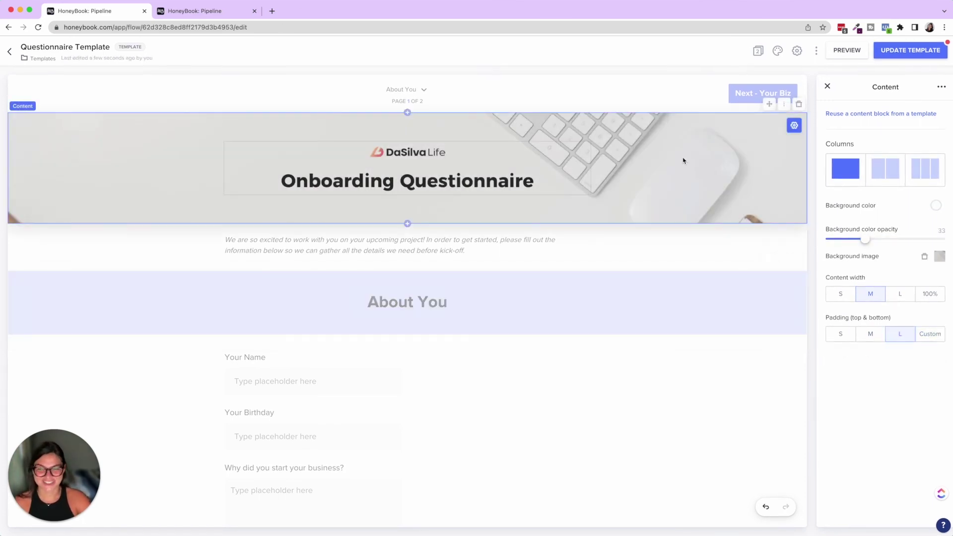
scroll(683, 160, down, 3)
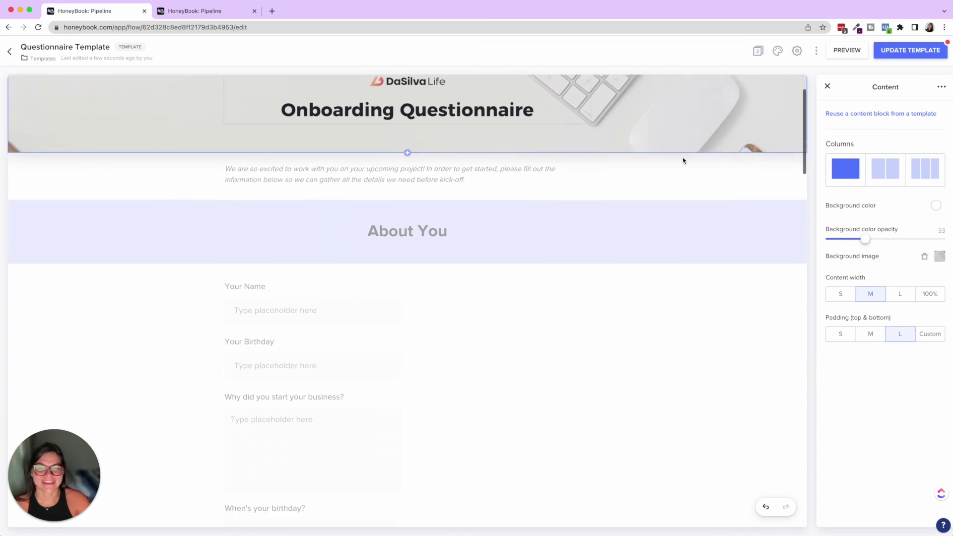
scroll(683, 161, up, 3)
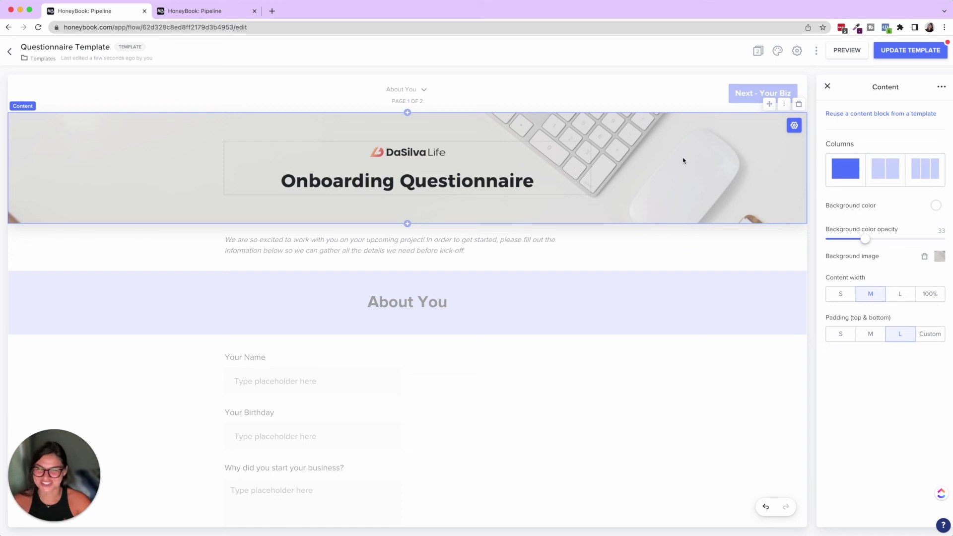
click(211, 16)
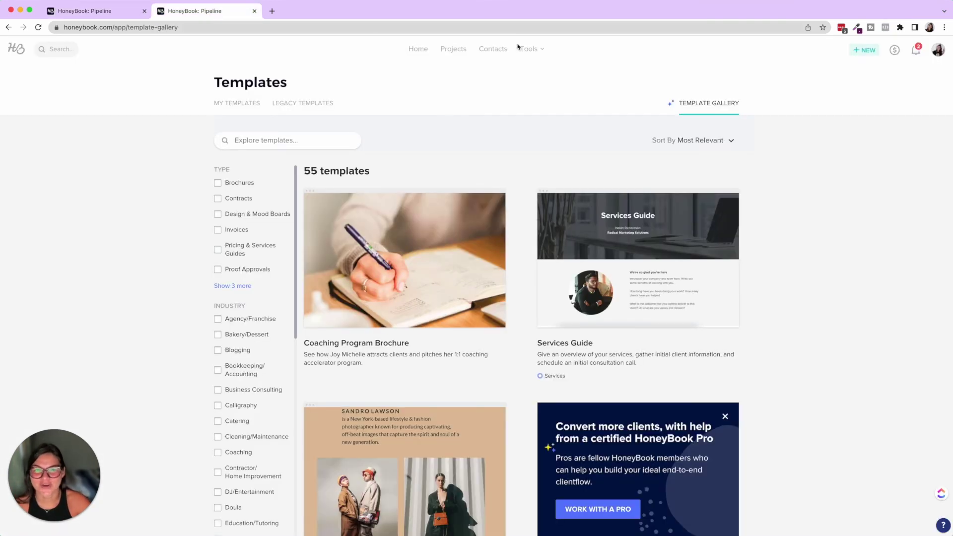
Browse the HoneyBook tools list and the Template Gallery's 55 templates.
click(534, 52)
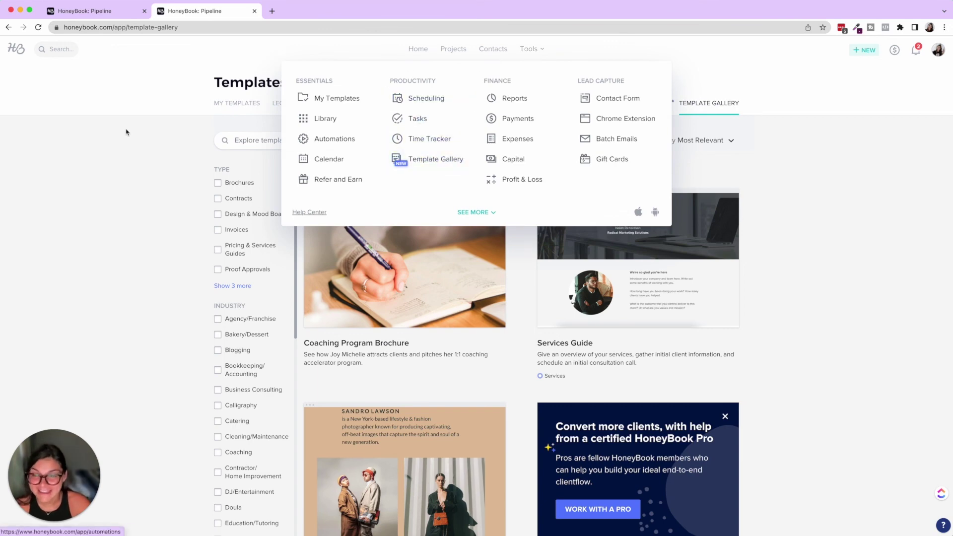
scroll(444, 254, down, 8)
scroll(444, 253, down, 12)
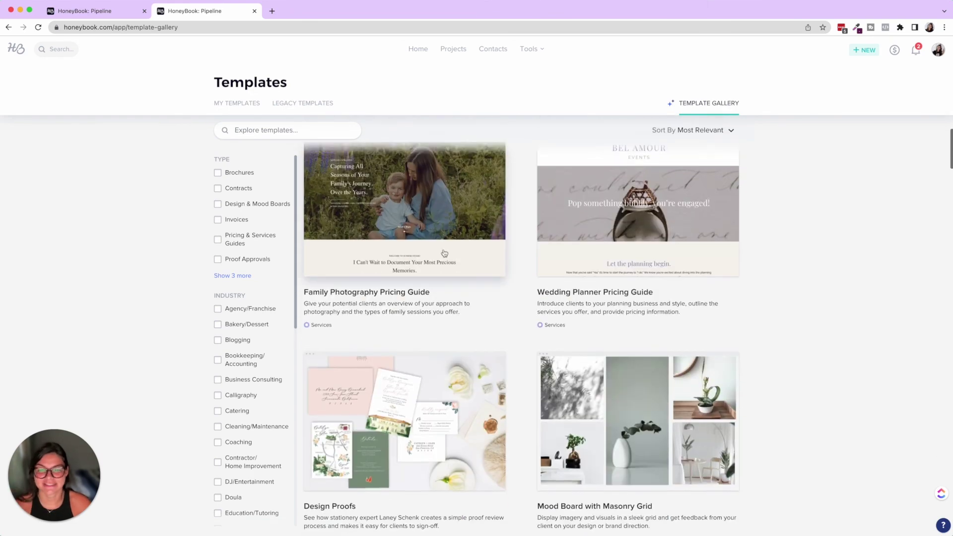
scroll(444, 253, down, 1)
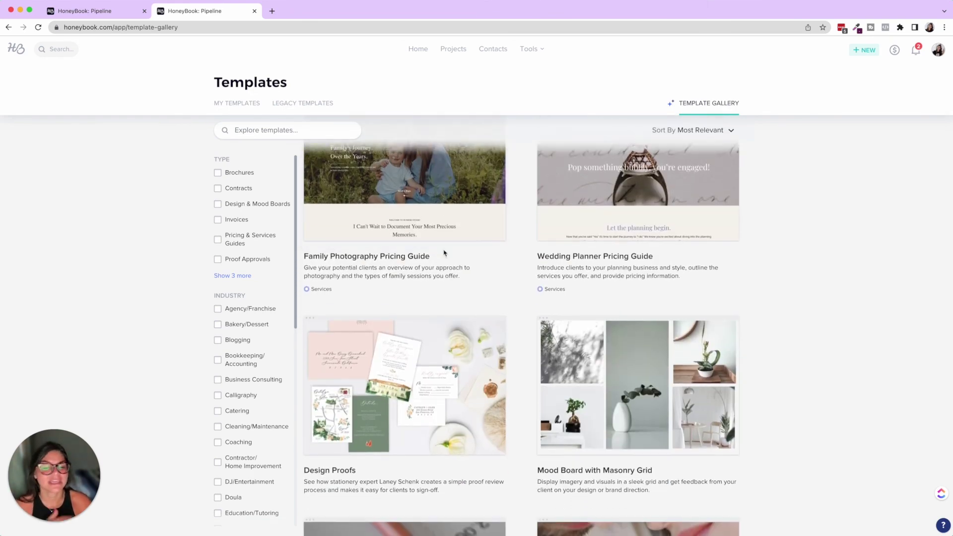
scroll(445, 253, down, 5)
scroll(444, 253, up, 15)
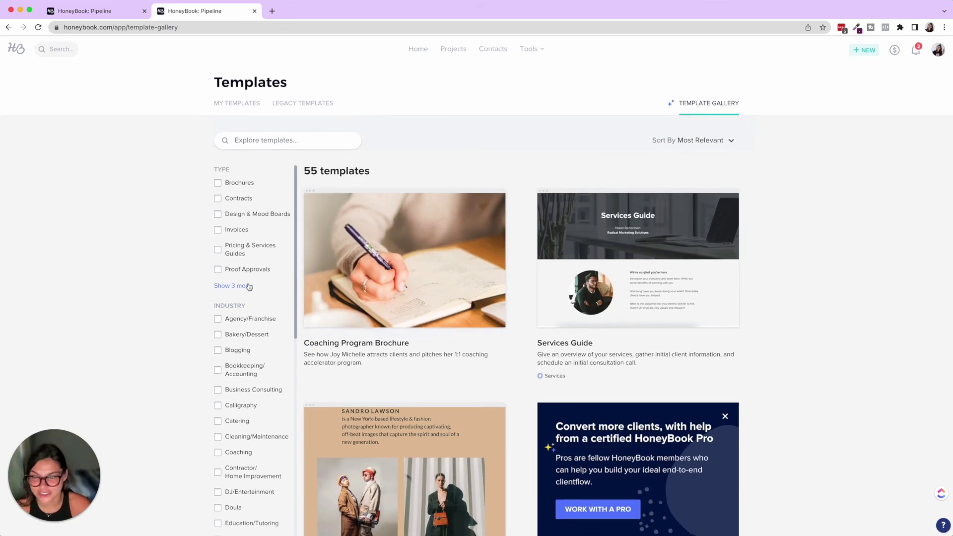
Filter the gallery to Questionnaires (15 of 55) and preview New Client Form.
click(244, 287)
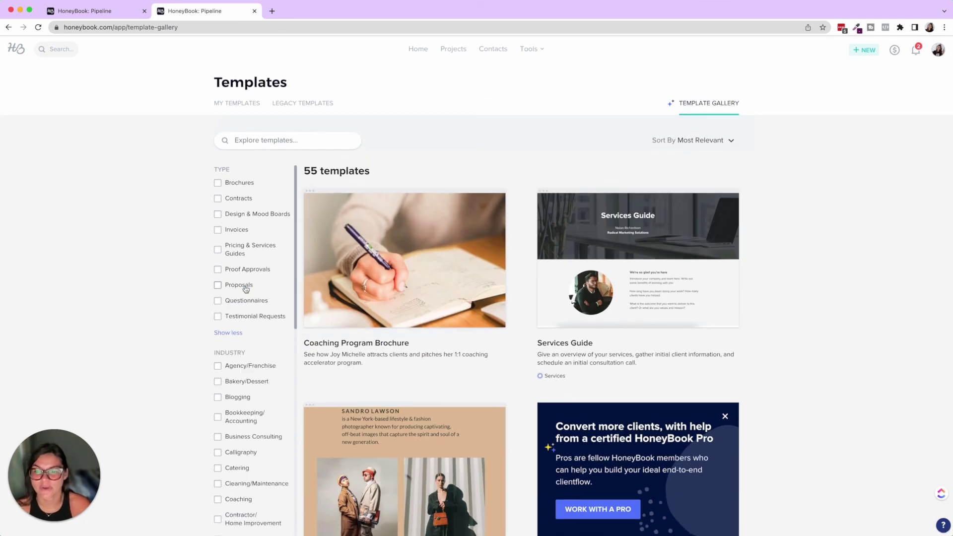
click(219, 300)
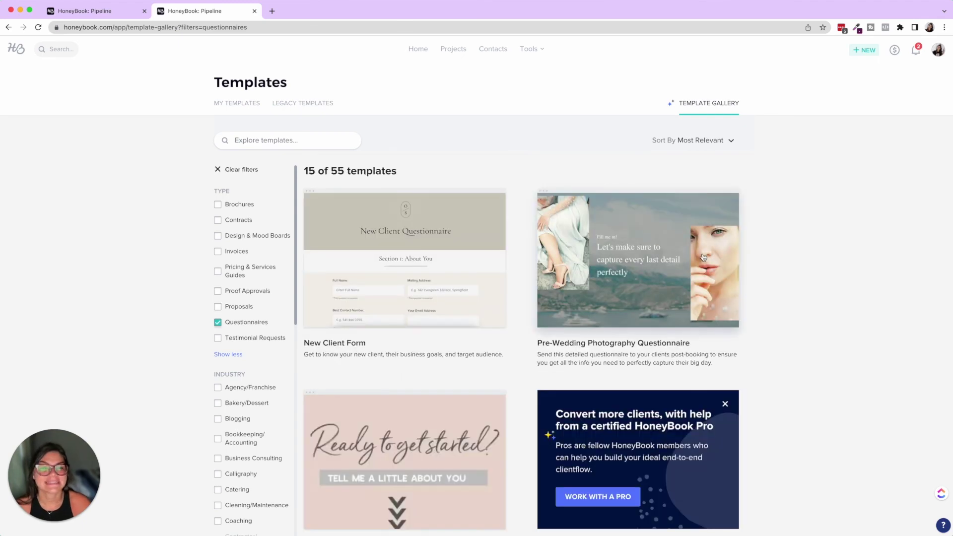
scroll(697, 268, down, 5)
scroll(702, 254, down, 4)
scroll(702, 254, up, 8)
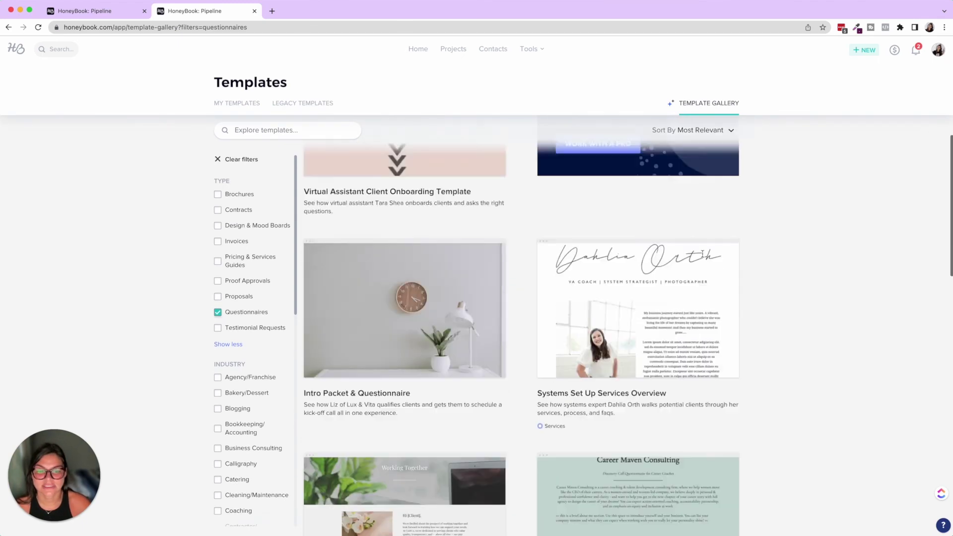
click(441, 229)
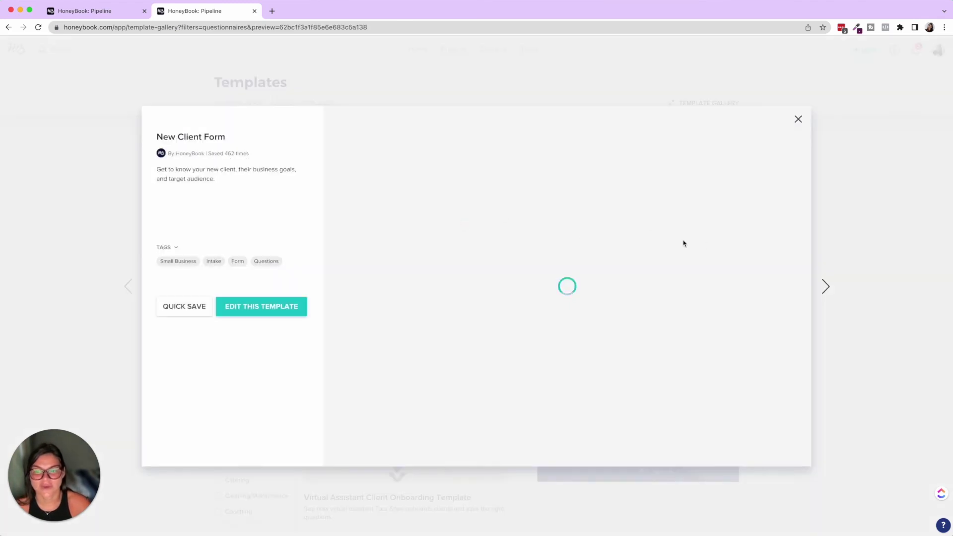
Scroll the New Client Form preview and switch to its Payment page (2 of 2).
scroll(543, 296, down, 10)
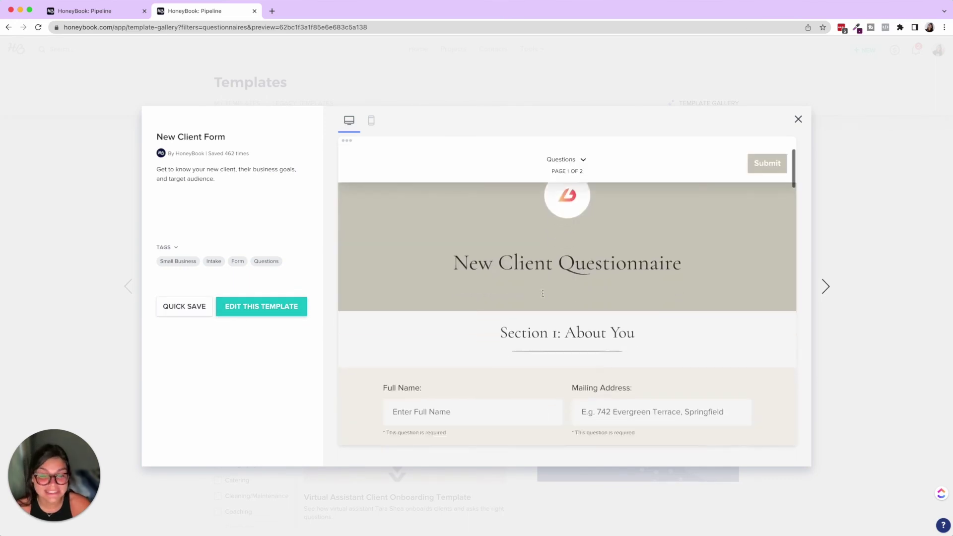
scroll(543, 297, down, 15)
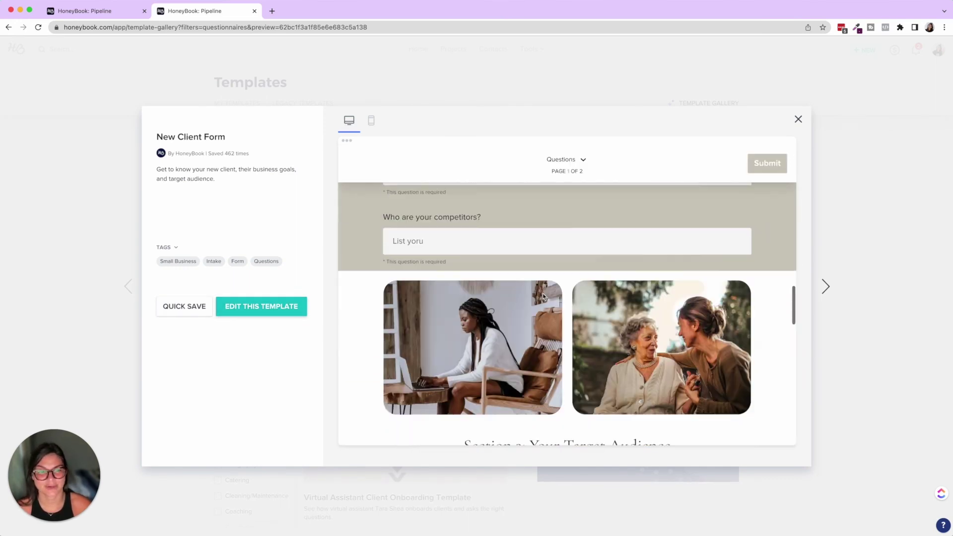
scroll(543, 296, down, 3)
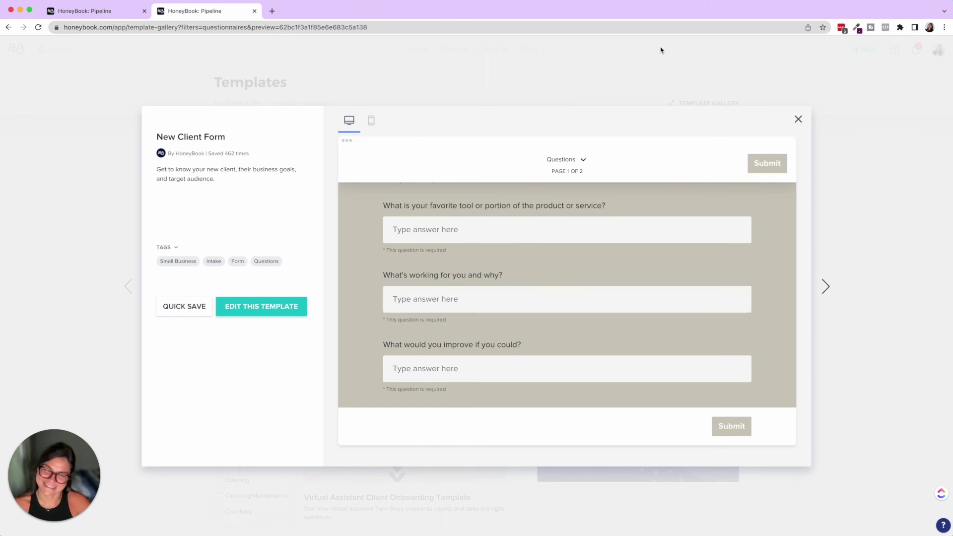
click(579, 159)
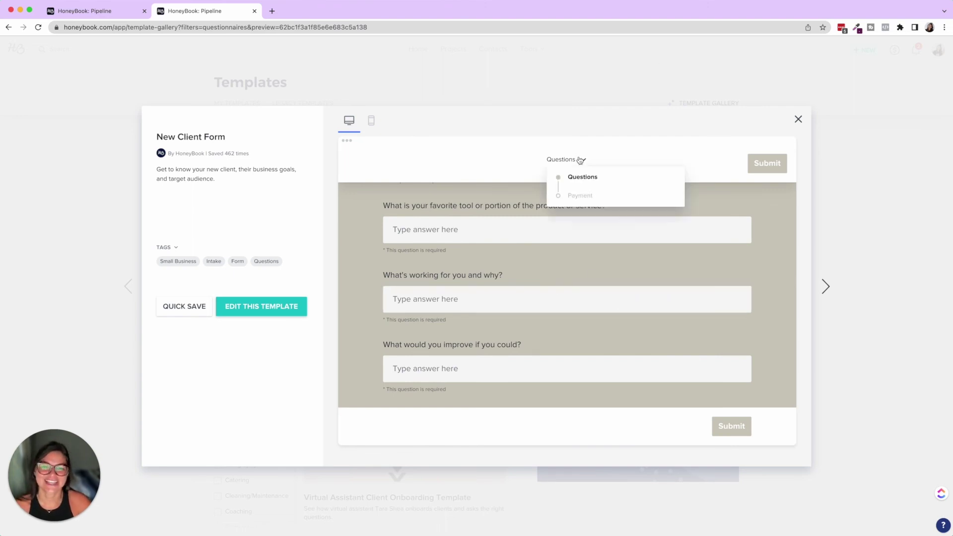
click(596, 197)
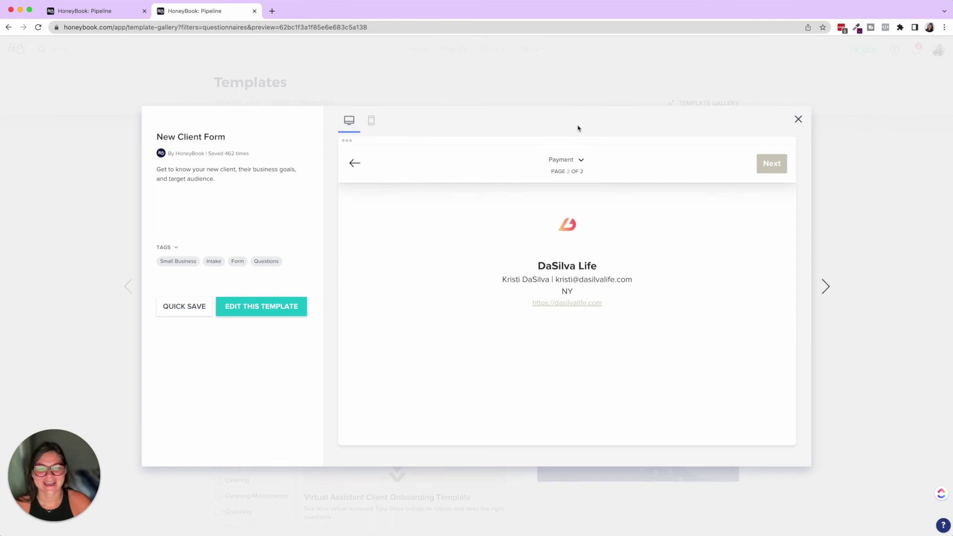